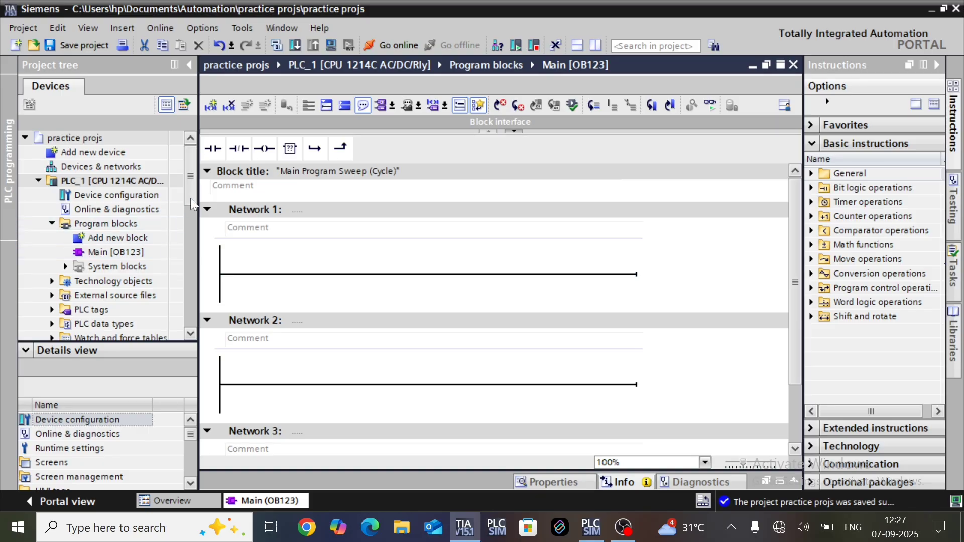
Step: Open screen1 of the temp [TP700 Comfort] panel and set its editor zoom to 75%
scroll(193, 234, down, 2)
drag(193, 234, 190, 272)
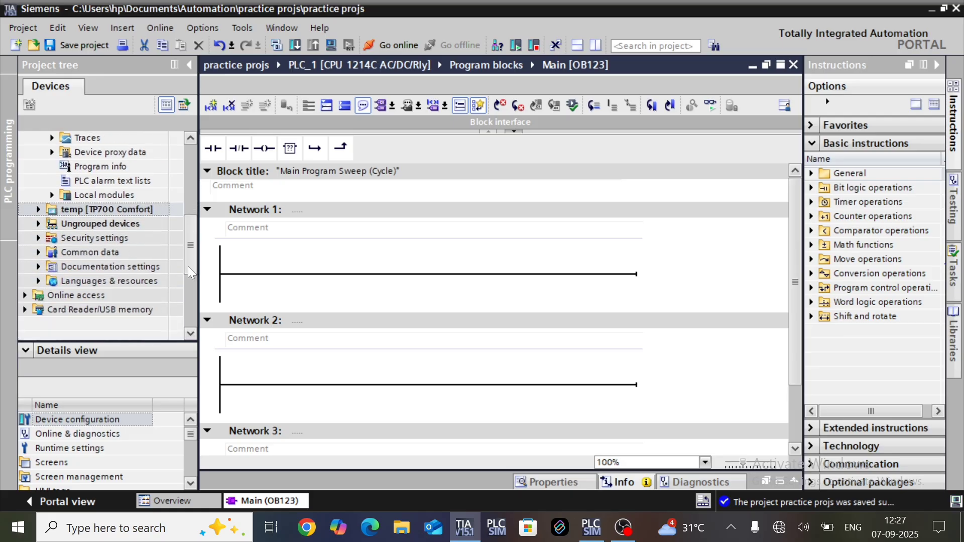
click(39, 210)
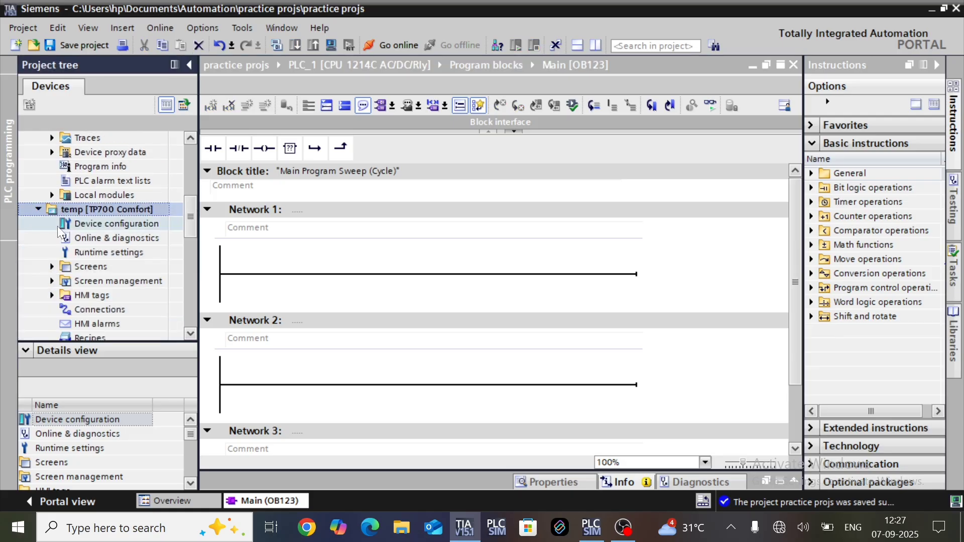
click(52, 267)
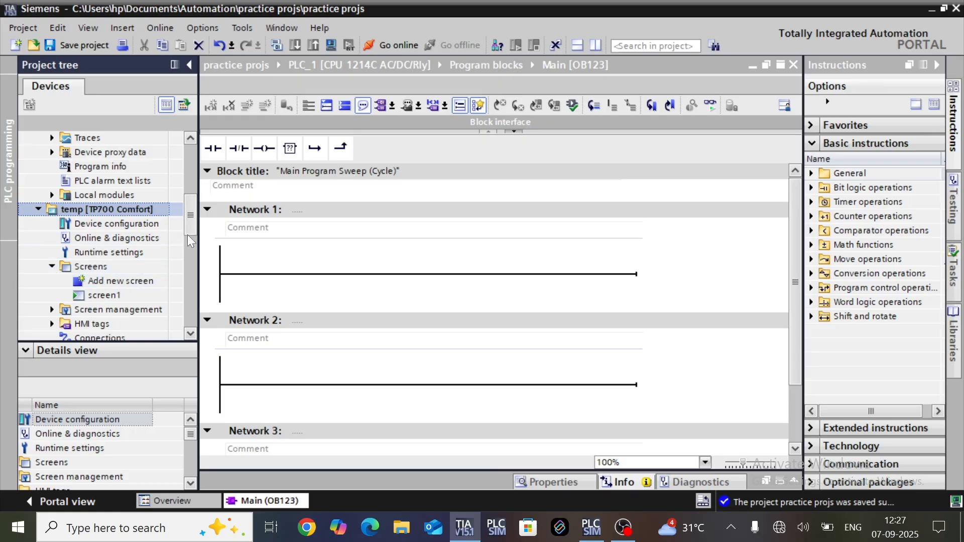
scroll(118, 251, down, 1)
double_click(119, 251)
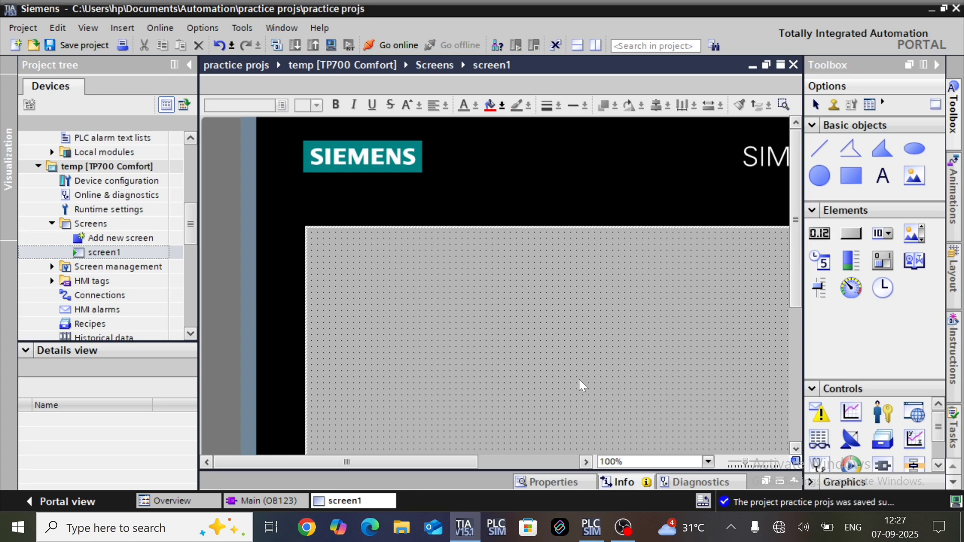
click(708, 462)
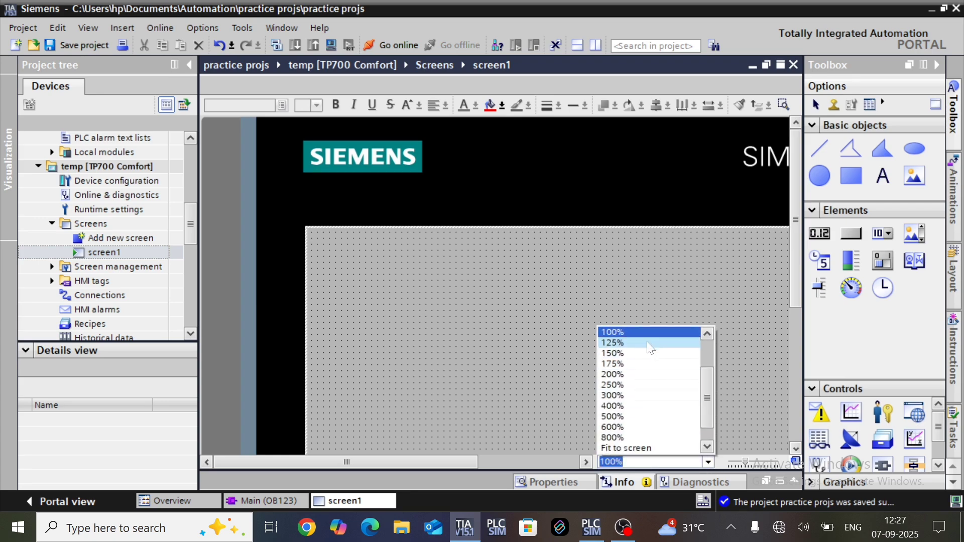
scroll(648, 344, up, 2)
click(632, 374)
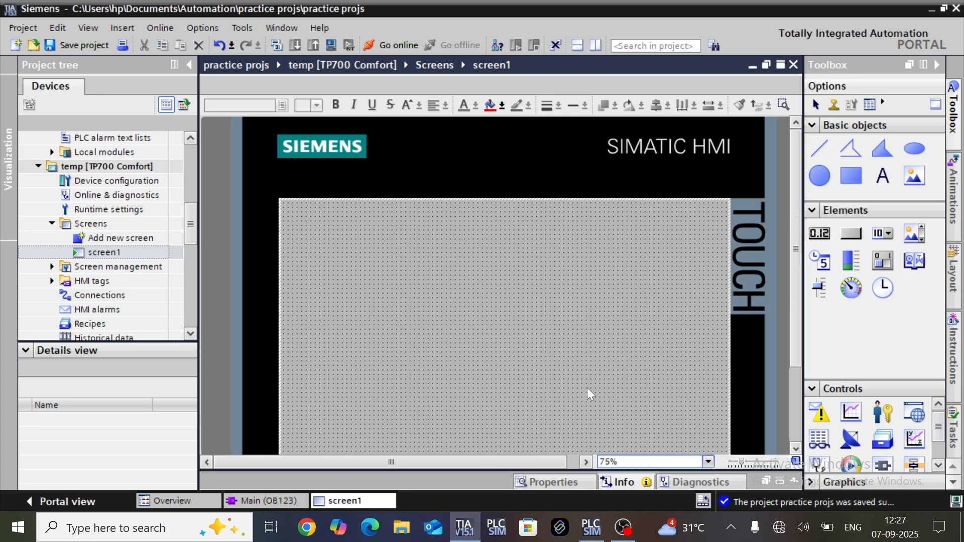
scroll(669, 411, down, 3)
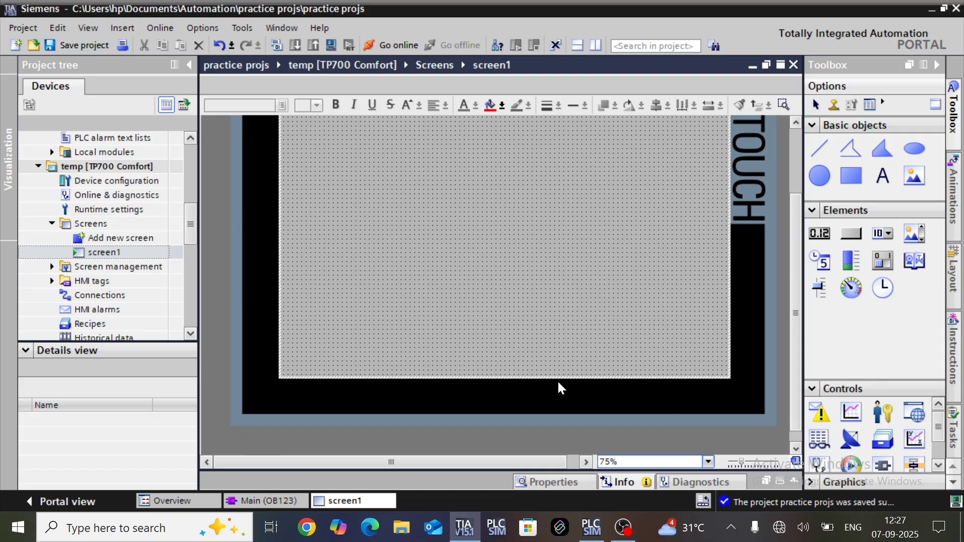
Step: Add three new screens to the temp panel and rename screen1 to "main screen"
double_click(123, 238)
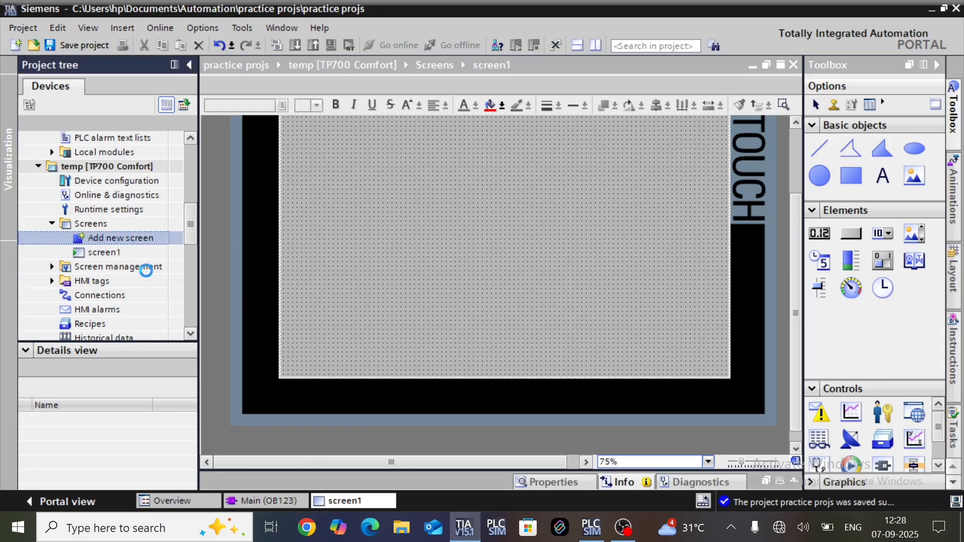
double_click(125, 238)
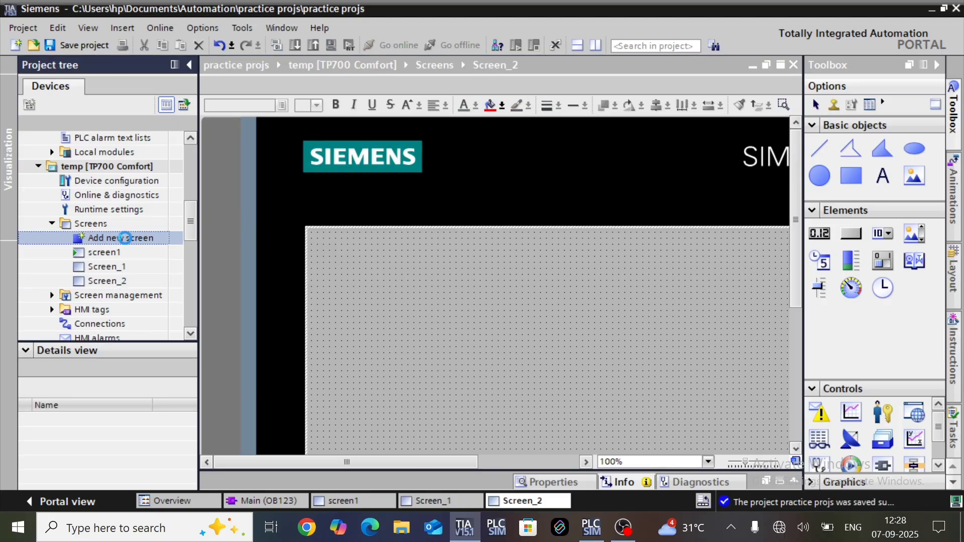
click(119, 253)
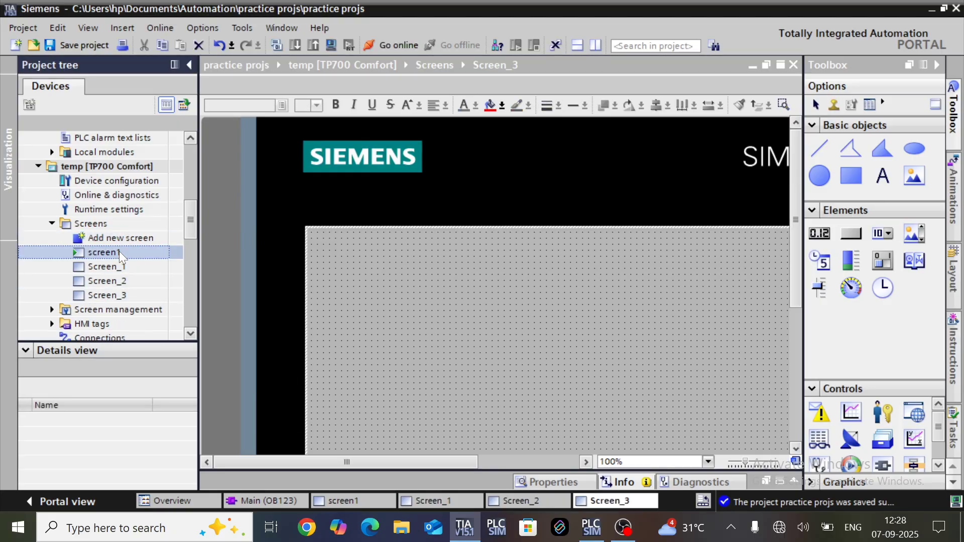
click(119, 252)
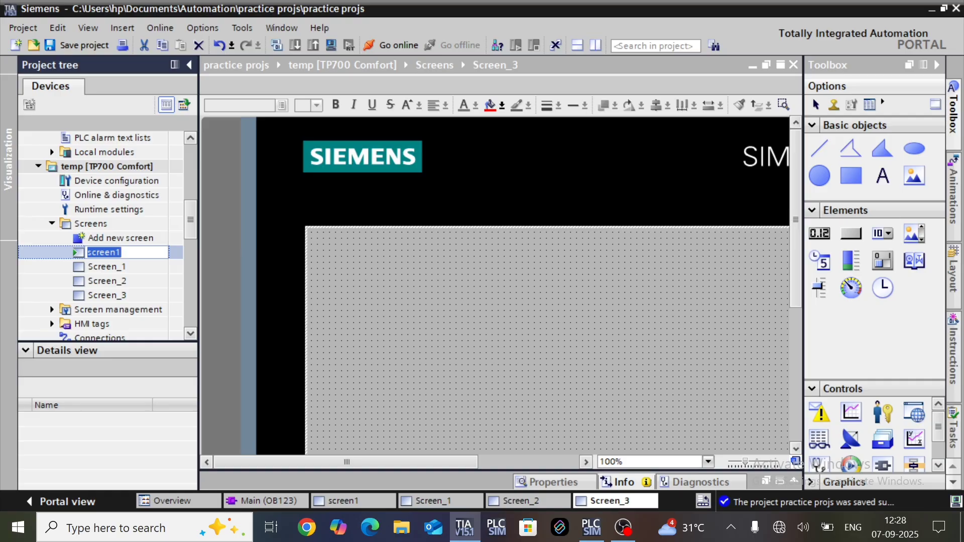
key(BackSpace)
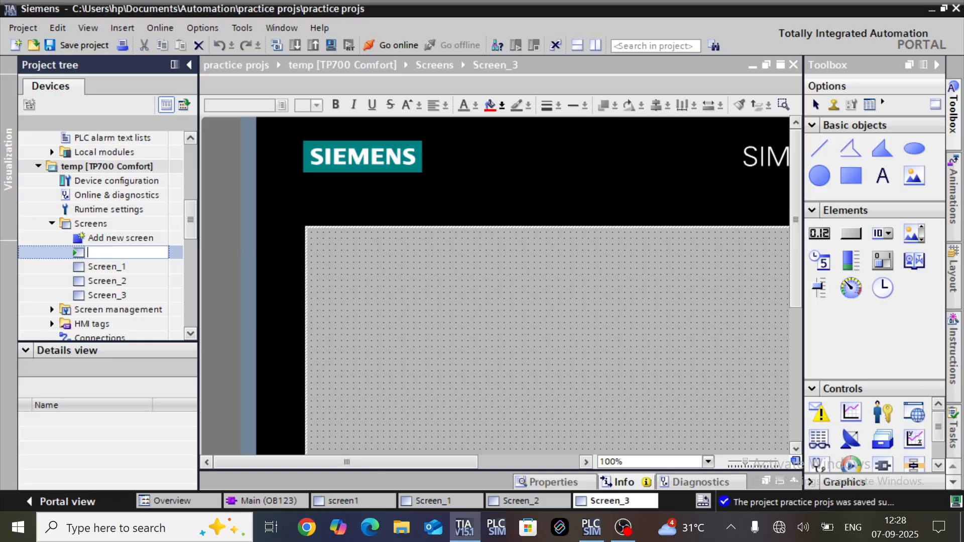
text(main screen)
key(Return)
Step: Rename Screen_1 to "alarms"
click(123, 267)
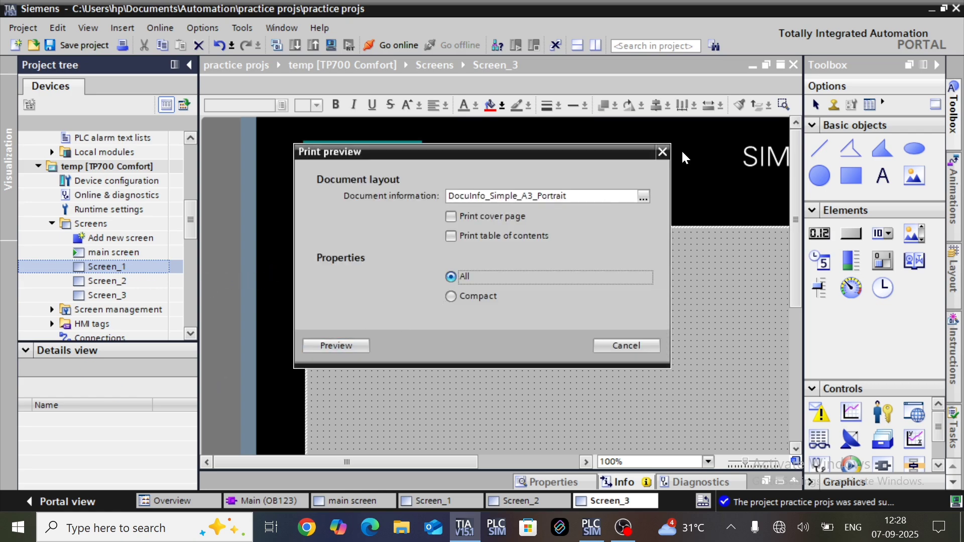
click(663, 151)
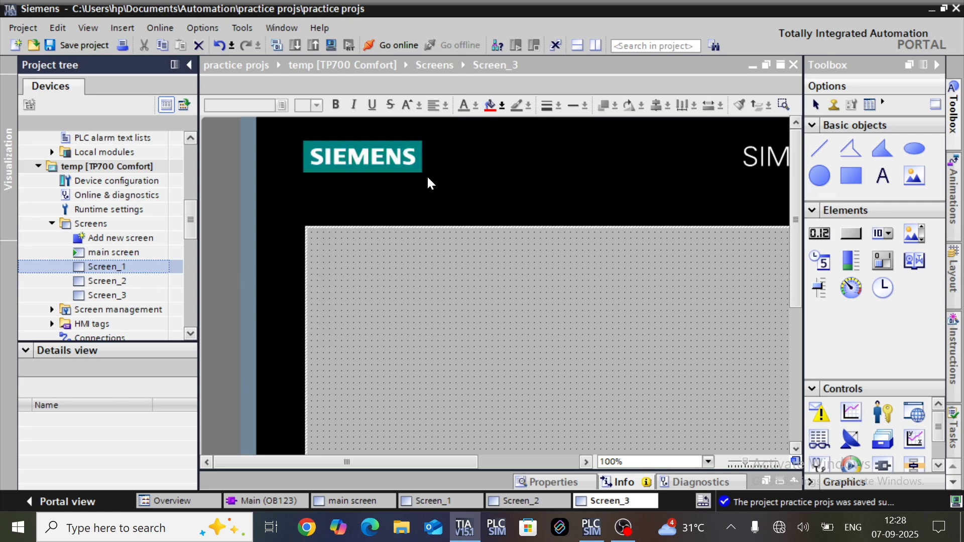
click(137, 266)
key(BackSpace)
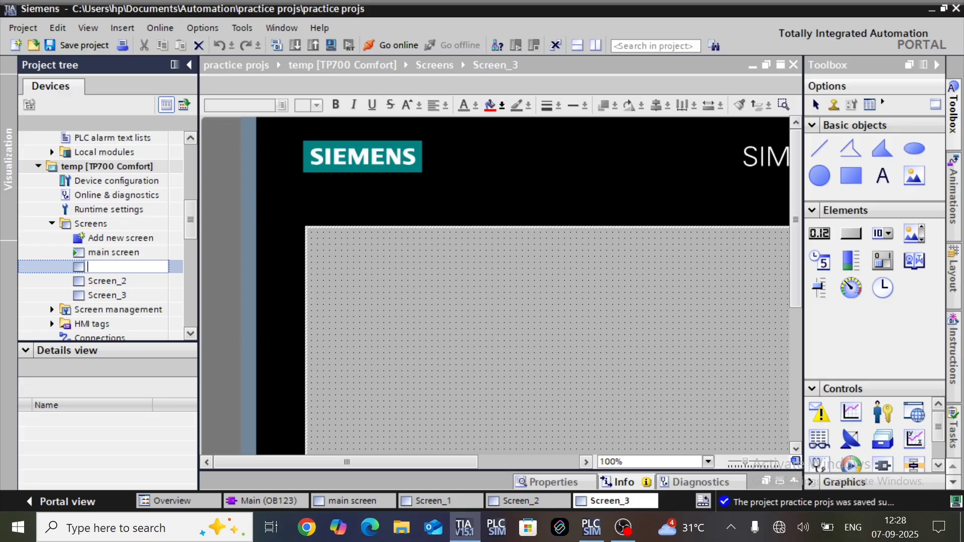
text(alarms)
key(Return)
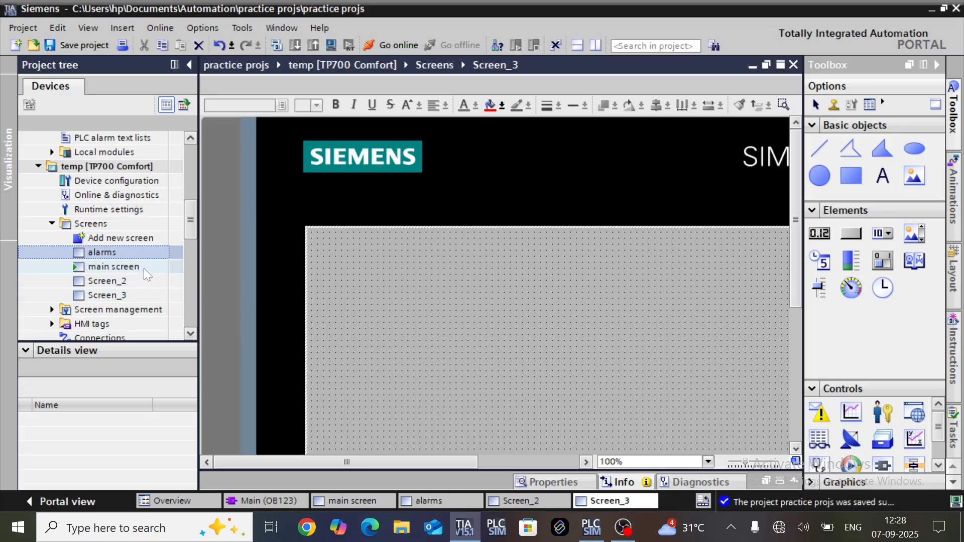
Step: Rename Screen_2 to "trends"
click(137, 280)
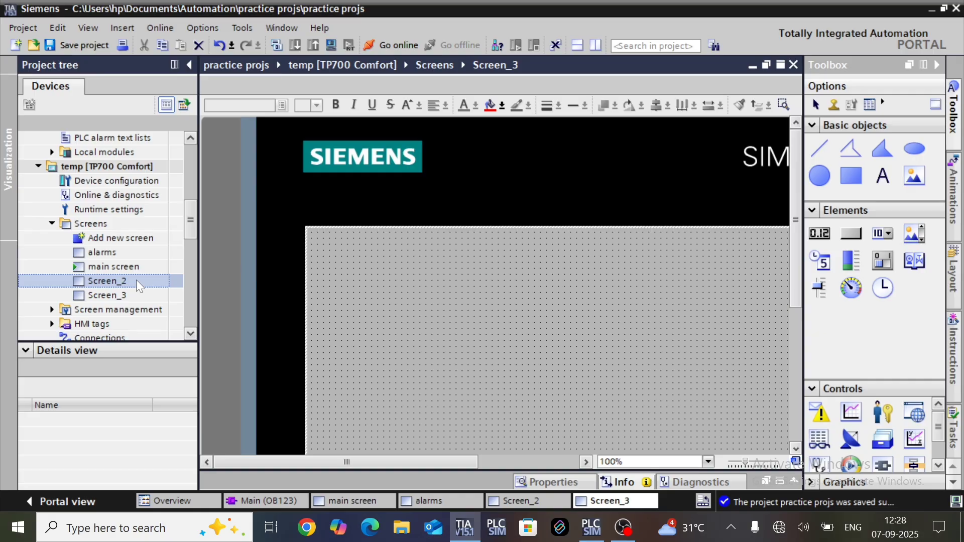
key(F2)
text(trends)
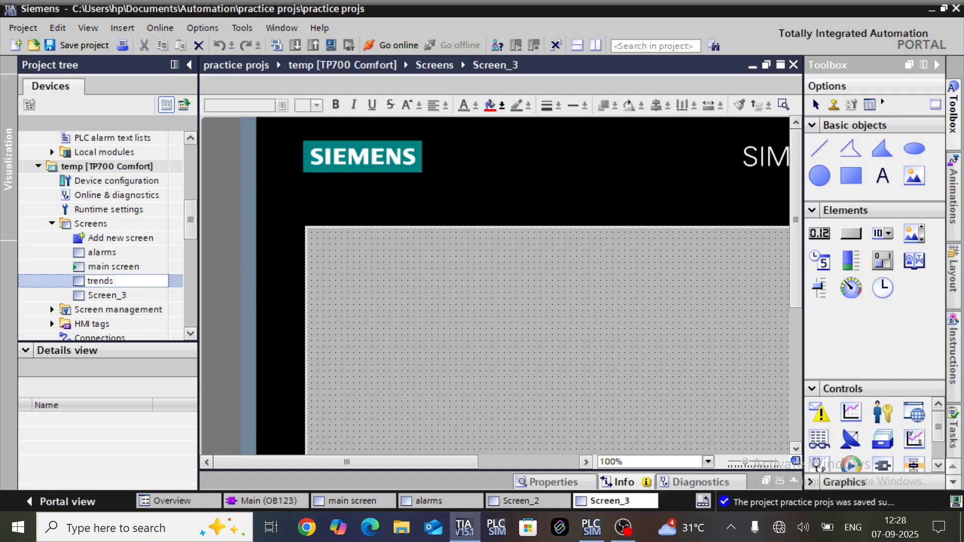
key(Return)
key(F2)
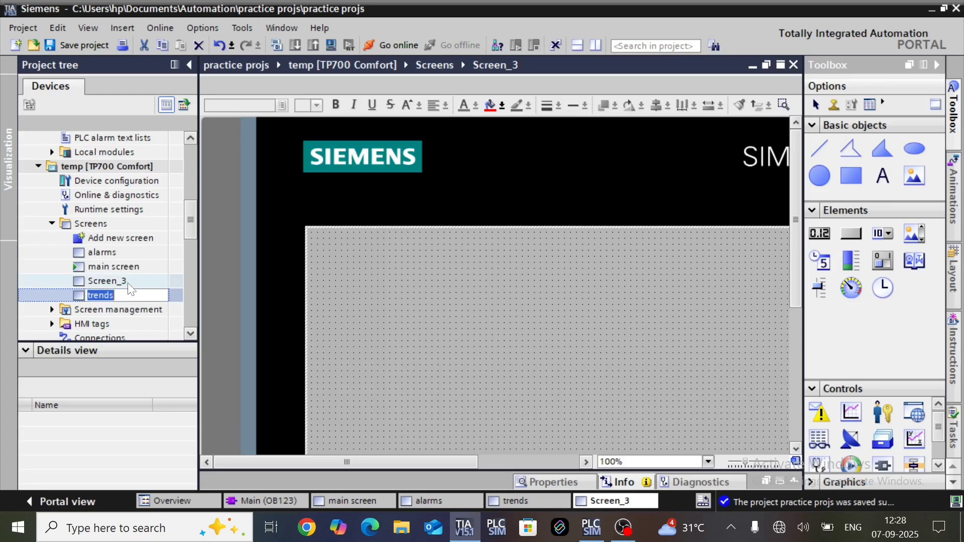
Step: Rename Screen_3 to "history"
click(128, 282)
key(F2)
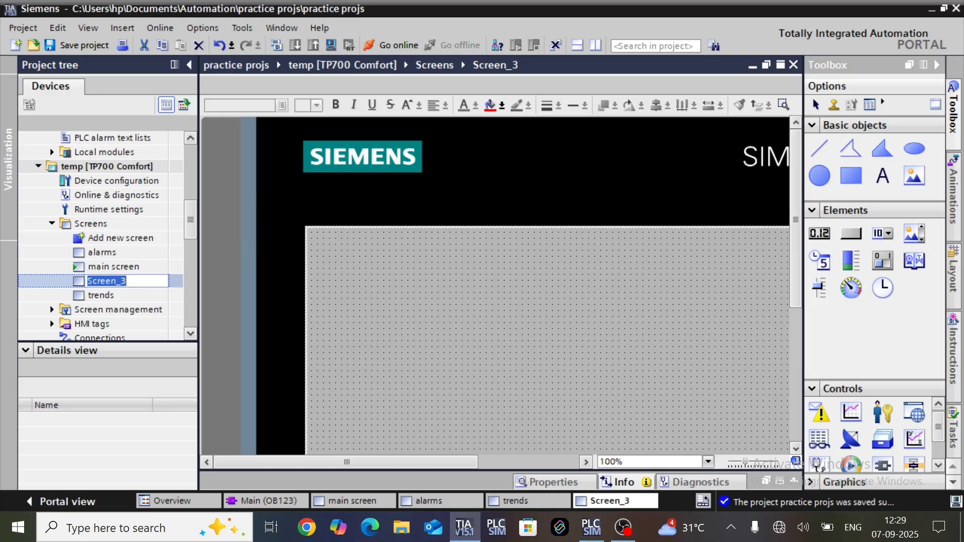
text(h)
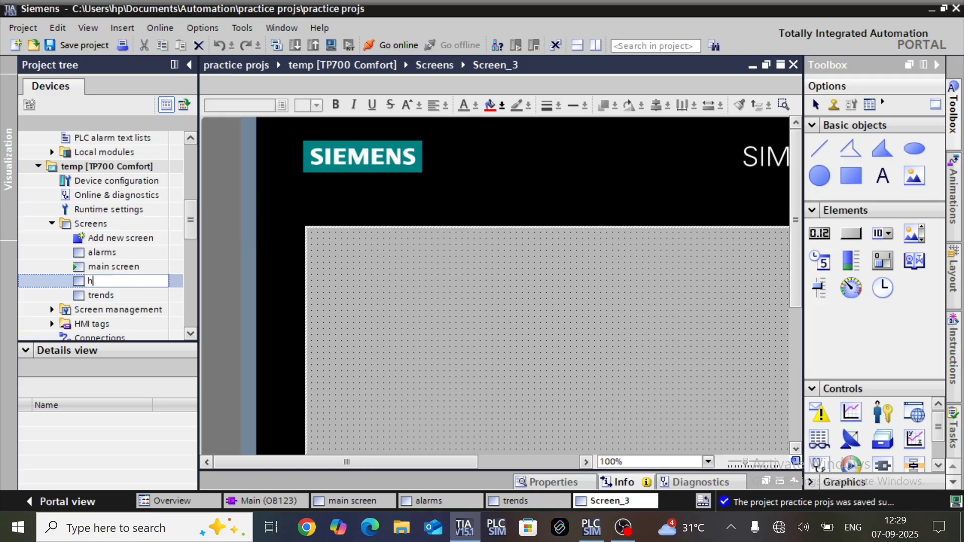
text(istory)
key(Return)
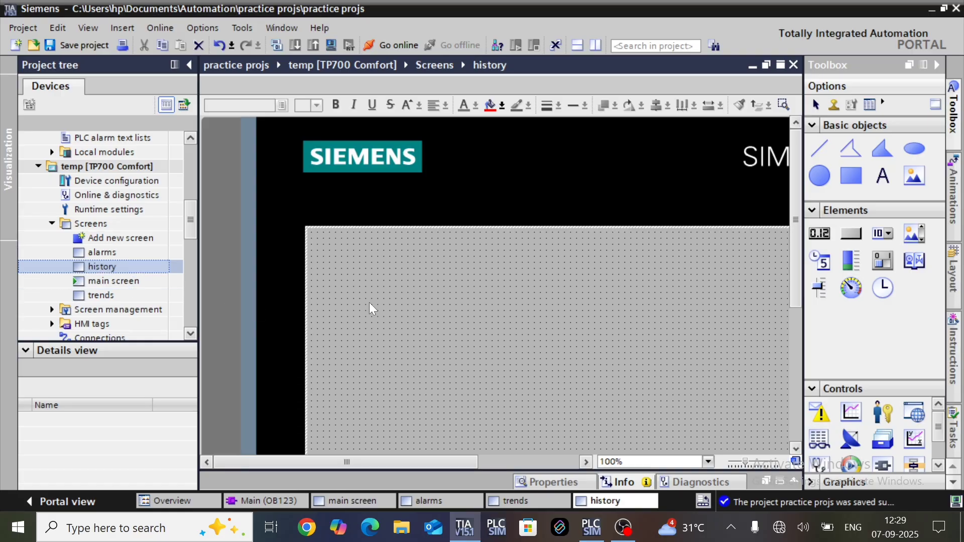
Step: Set the editor zoom of the history screen to 75%
click(466, 400)
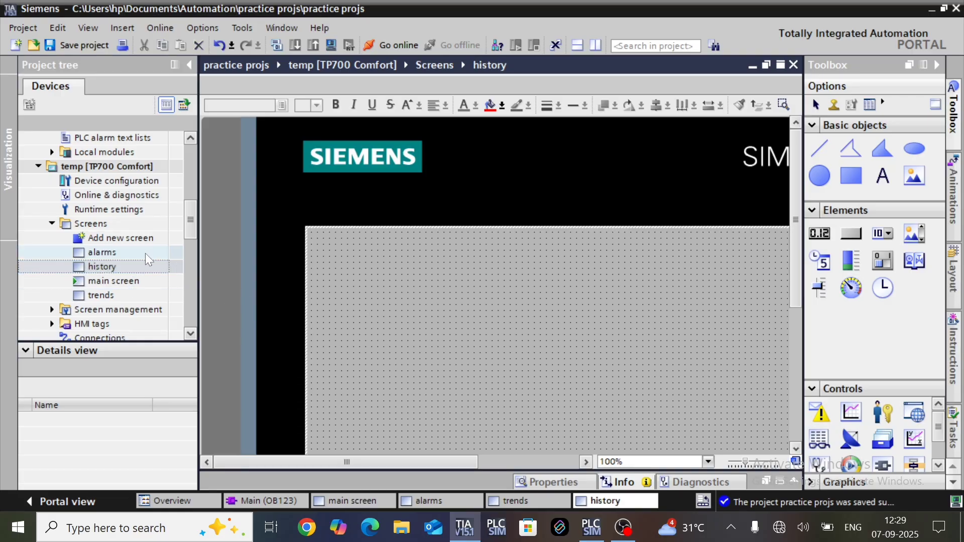
drag(431, 459, 488, 468)
click(653, 462)
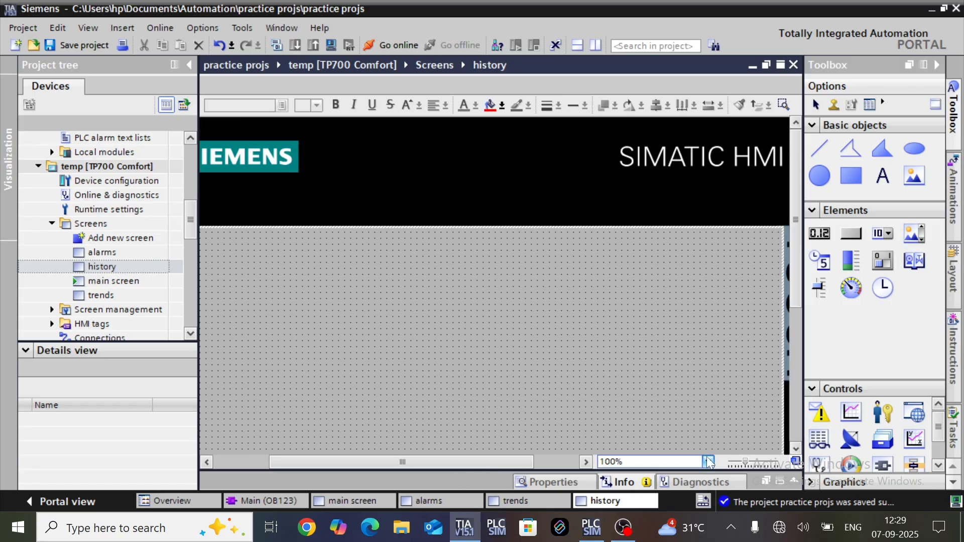
click(708, 461)
scroll(658, 352, up, 1)
scroll(657, 351, up, 2)
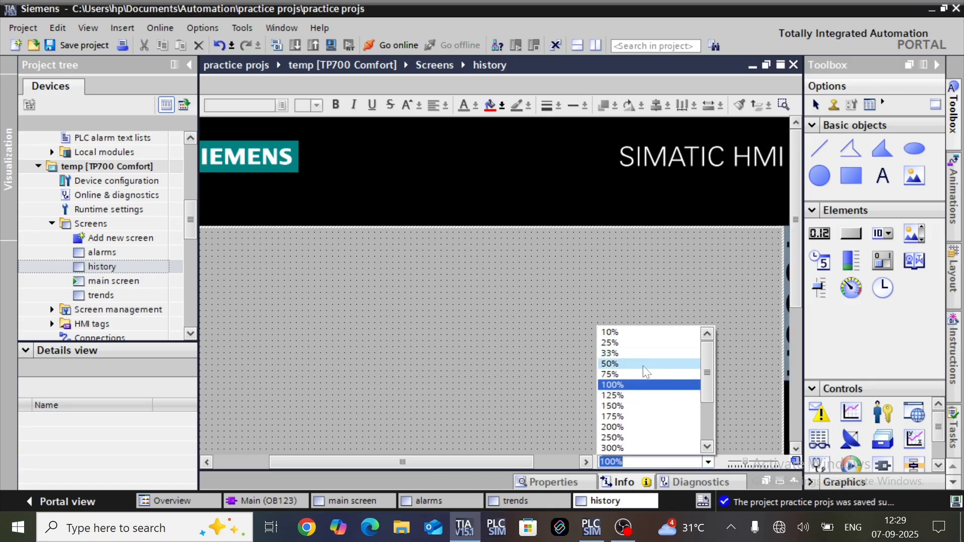
click(640, 374)
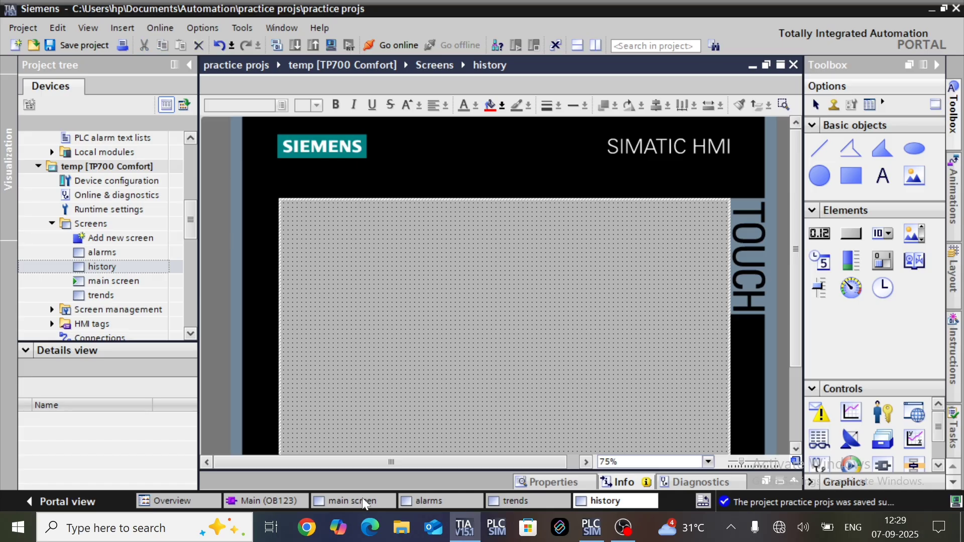
Step: Close the Main (OB123) program block and switch to the main screen editor
click(288, 500)
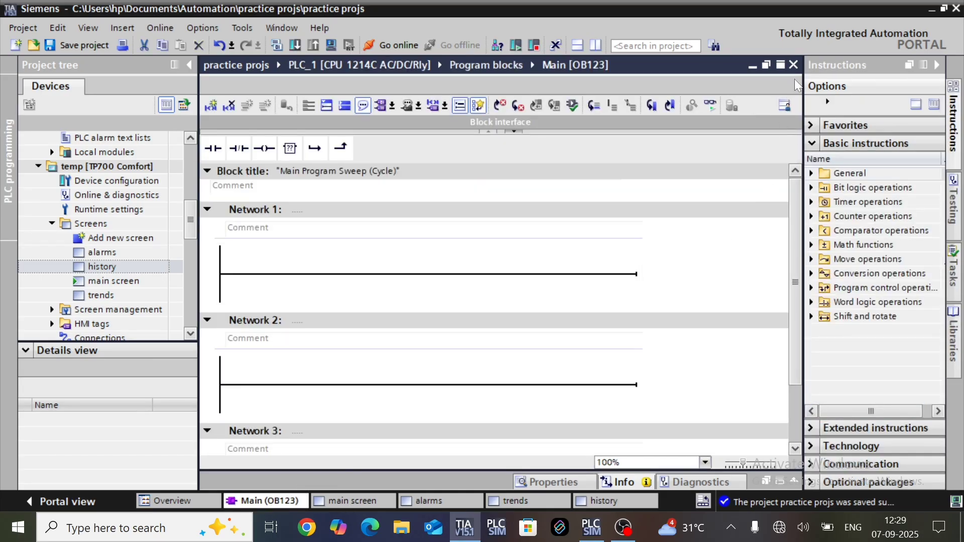
click(793, 65)
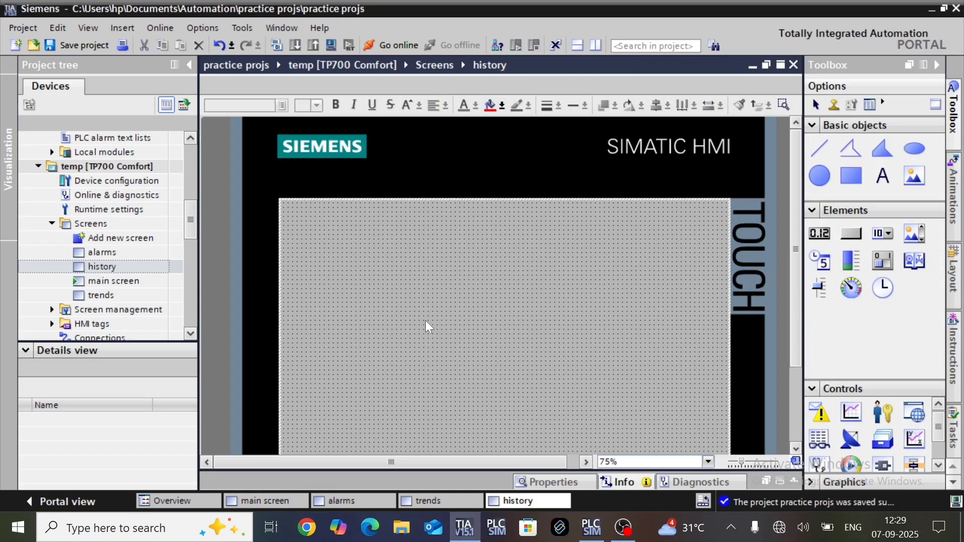
click(284, 505)
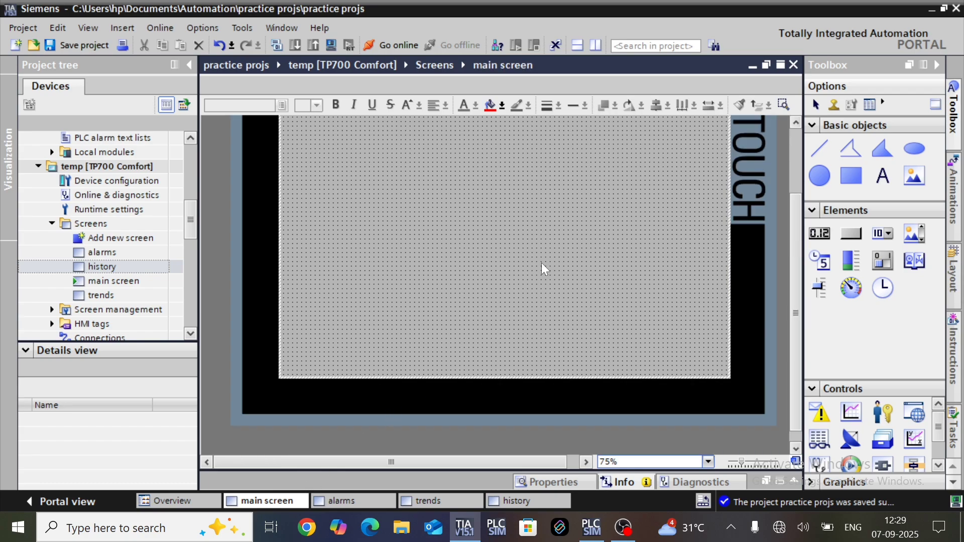
Step: Place a button near the upper-left corner of the main screen and label it "alarm"
drag(792, 292, 787, 261)
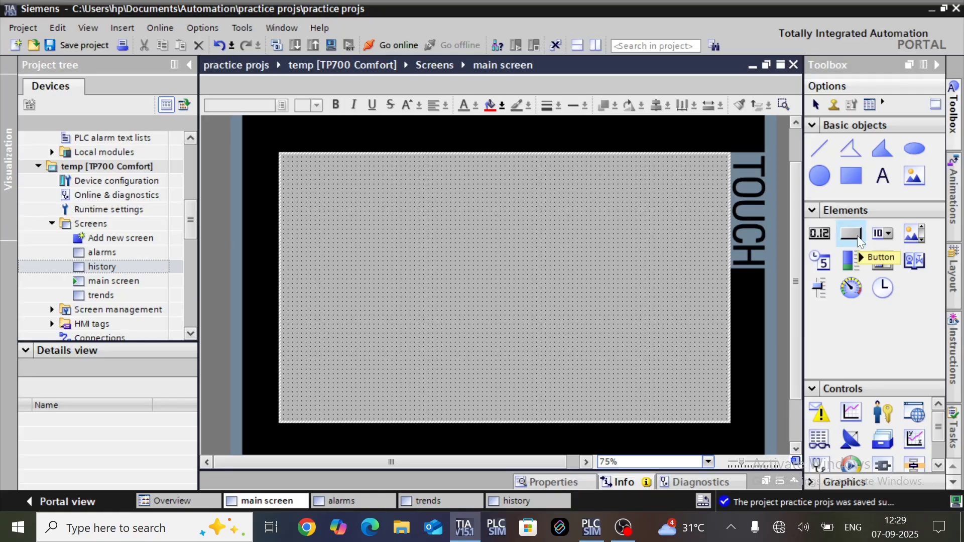
drag(857, 236, 351, 201)
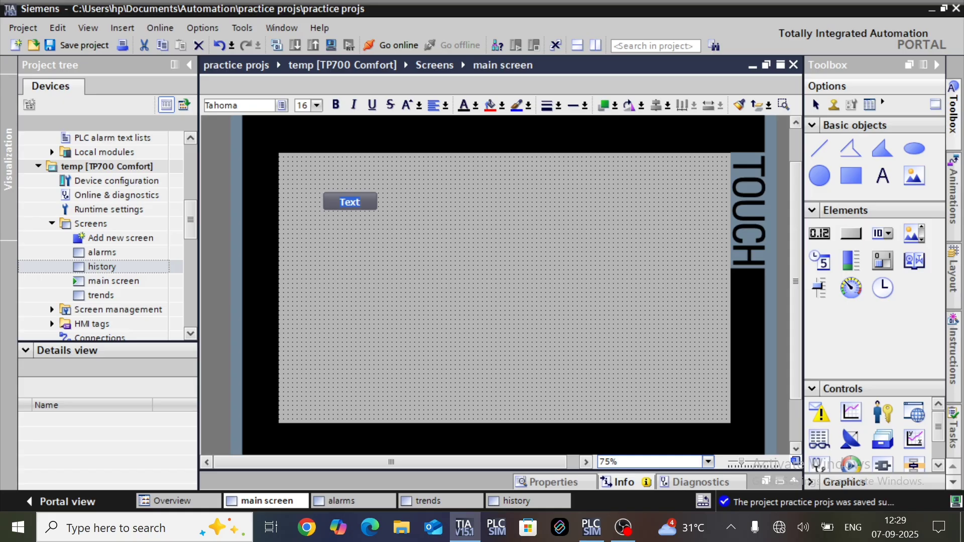
key(BackSpace)
text(alarm)
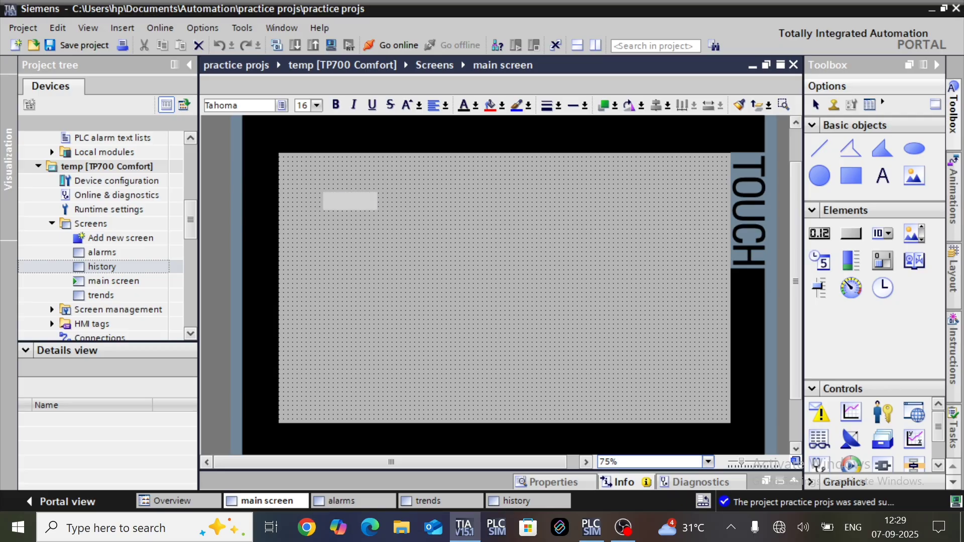
click(370, 206)
click(378, 250)
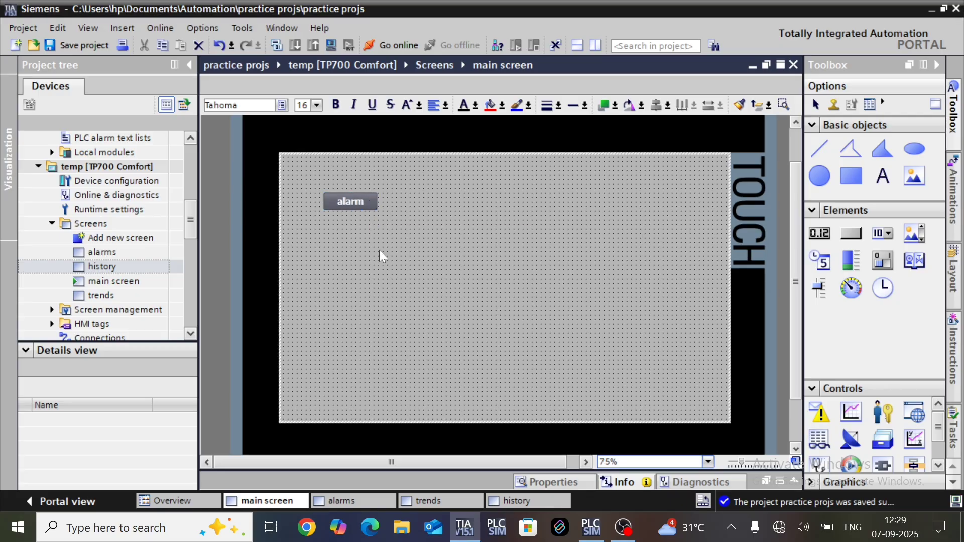
Step: Give the alarm button a solid fill pattern and set its text color to red (255, 0, 0)
click(349, 203)
right_click(349, 203)
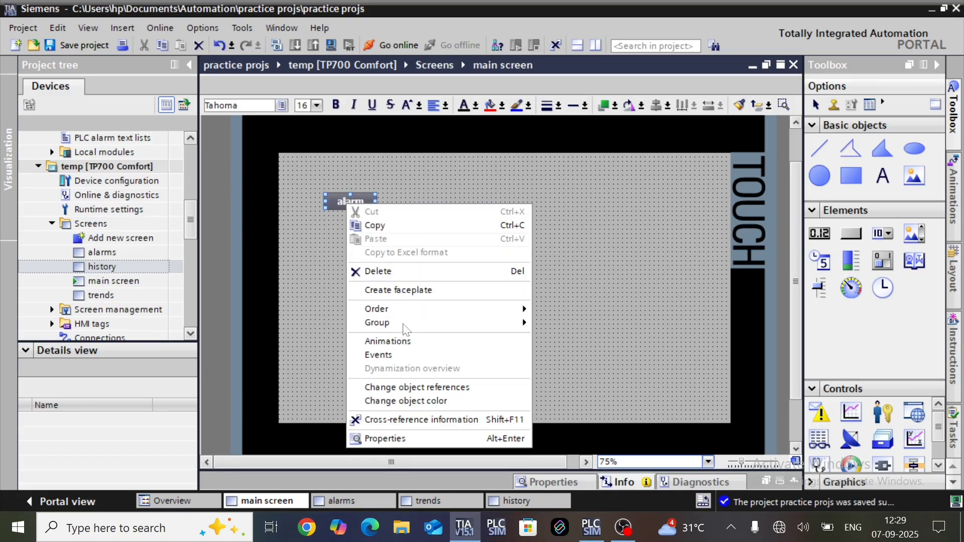
click(382, 438)
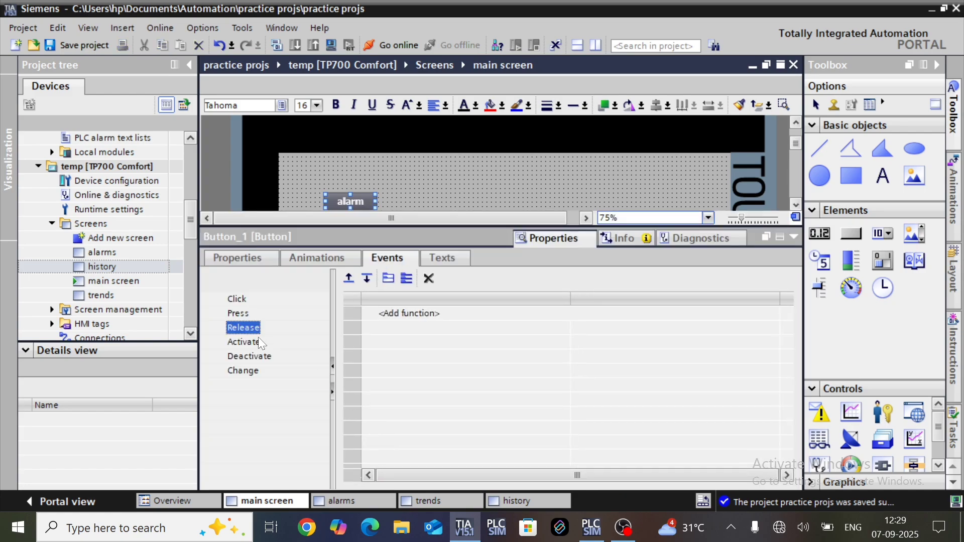
click(235, 259)
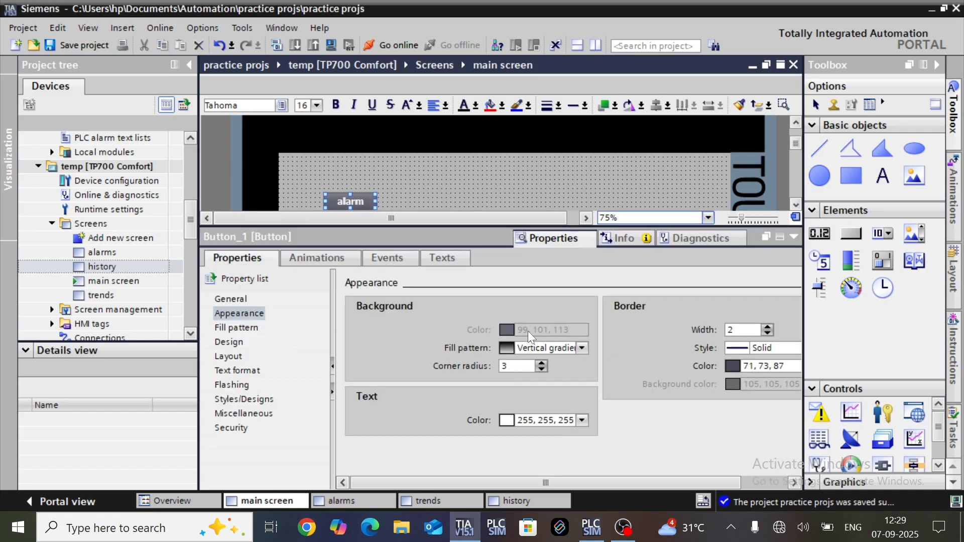
click(582, 349)
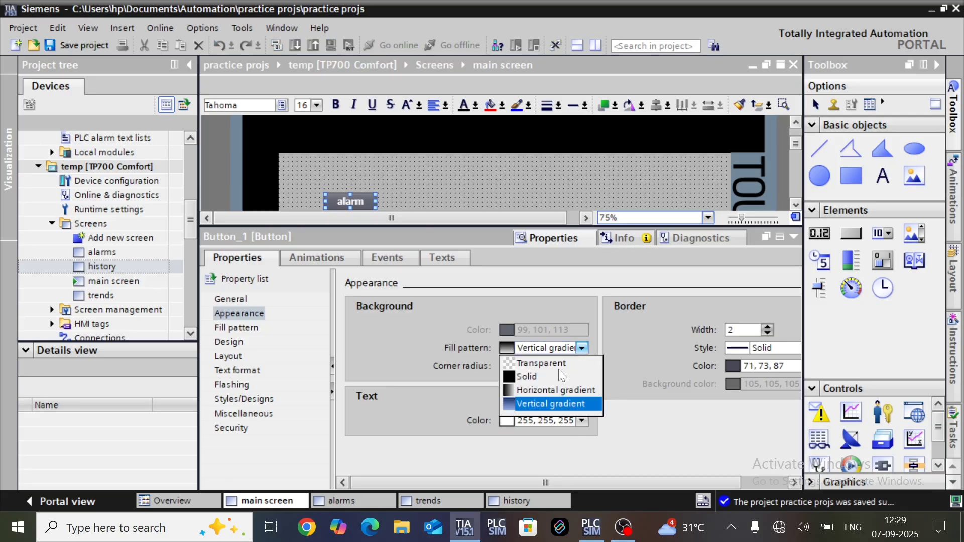
click(541, 376)
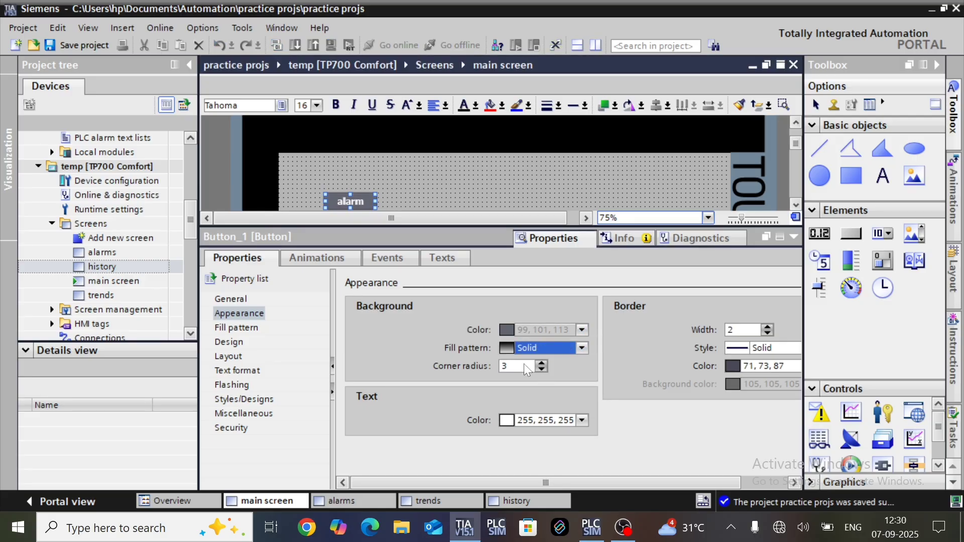
click(581, 420)
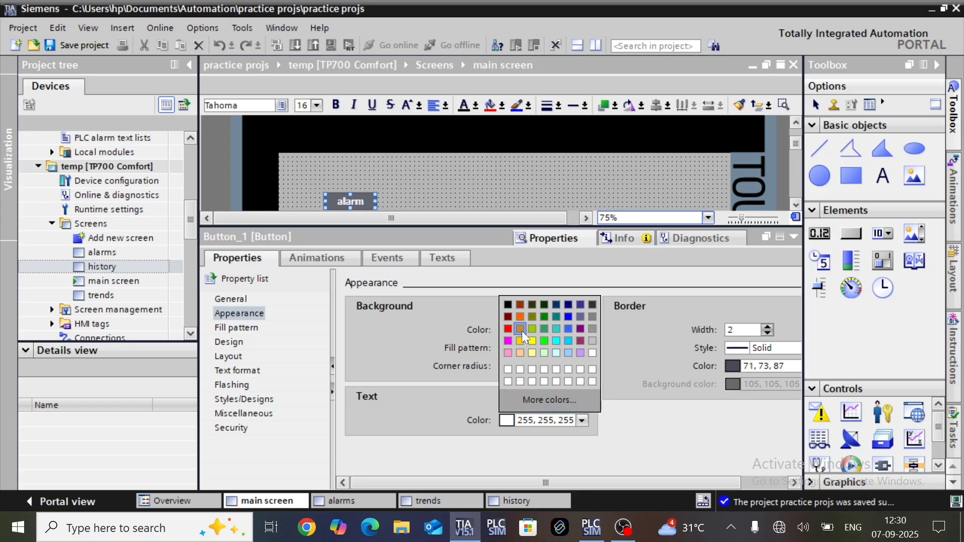
click(508, 329)
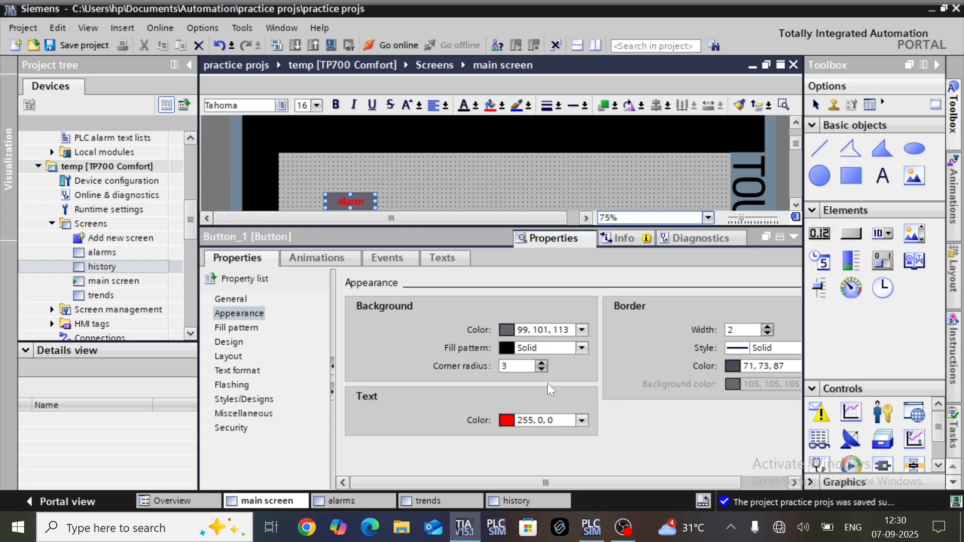
Step: Set the alarm button's solid background color to green (0, 255, 0)
click(249, 328)
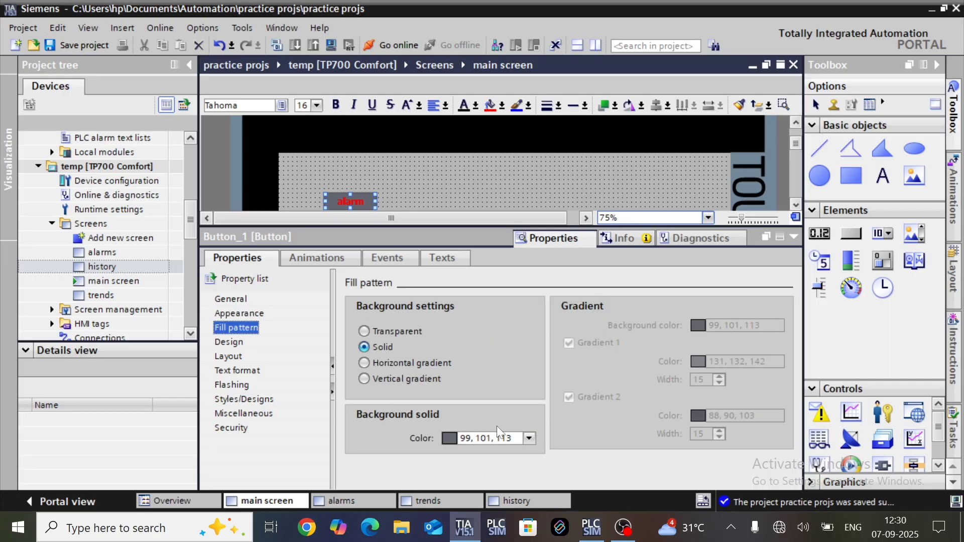
click(529, 439)
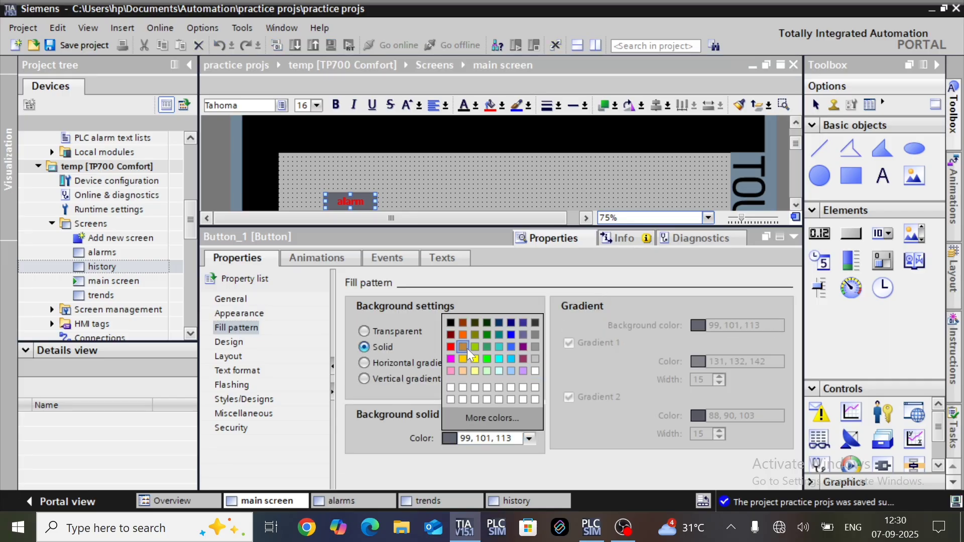
click(534, 370)
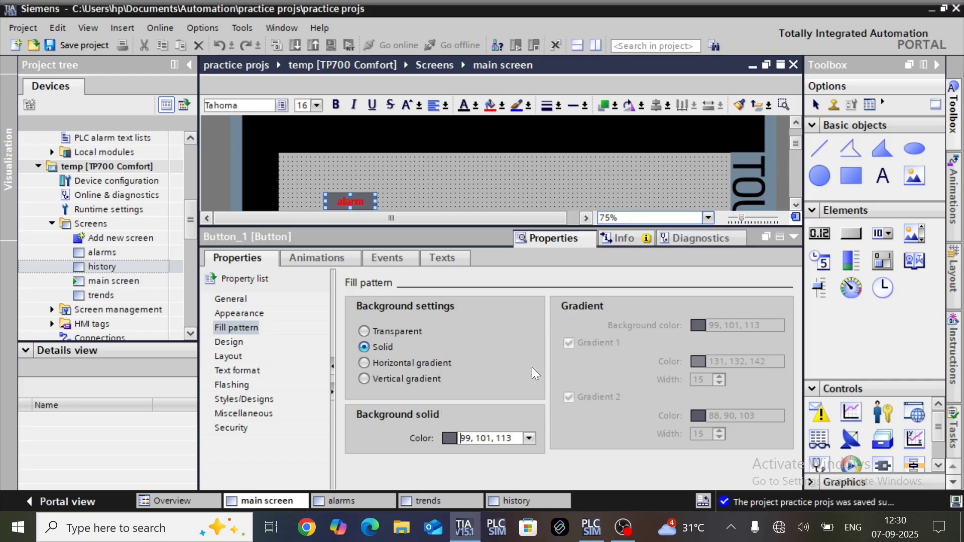
click(530, 439)
click(487, 357)
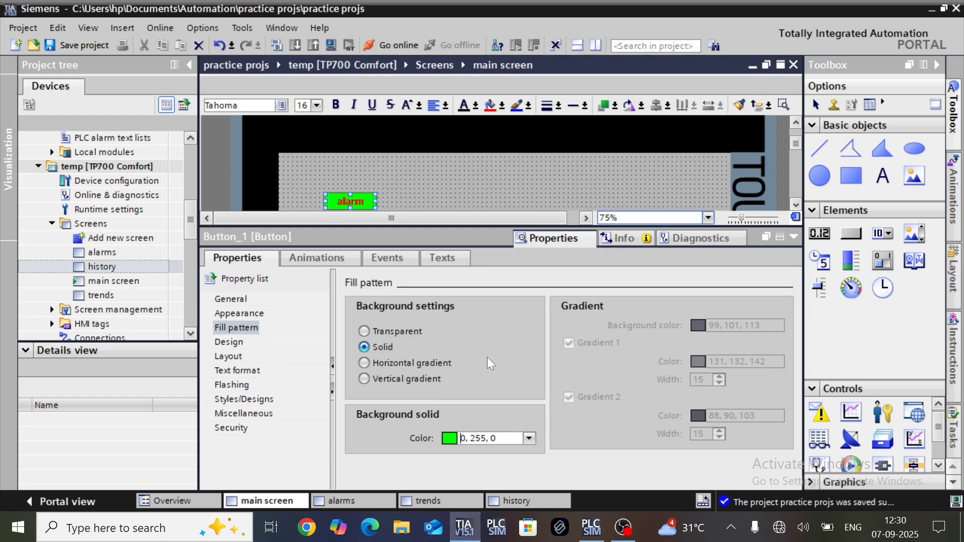
click(490, 330)
Step: Change the alarm button's font style to Italic, using Tahoma at size 16
click(240, 385)
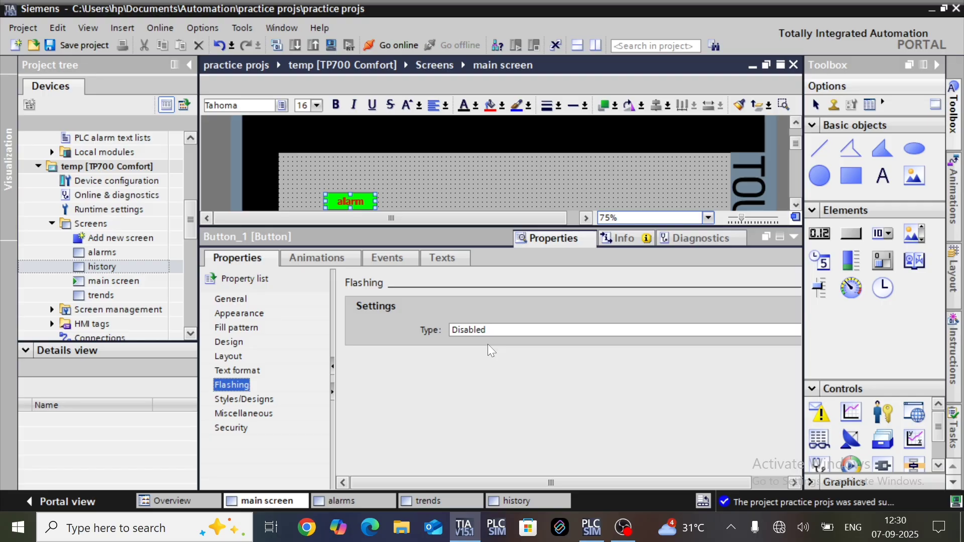
click(242, 372)
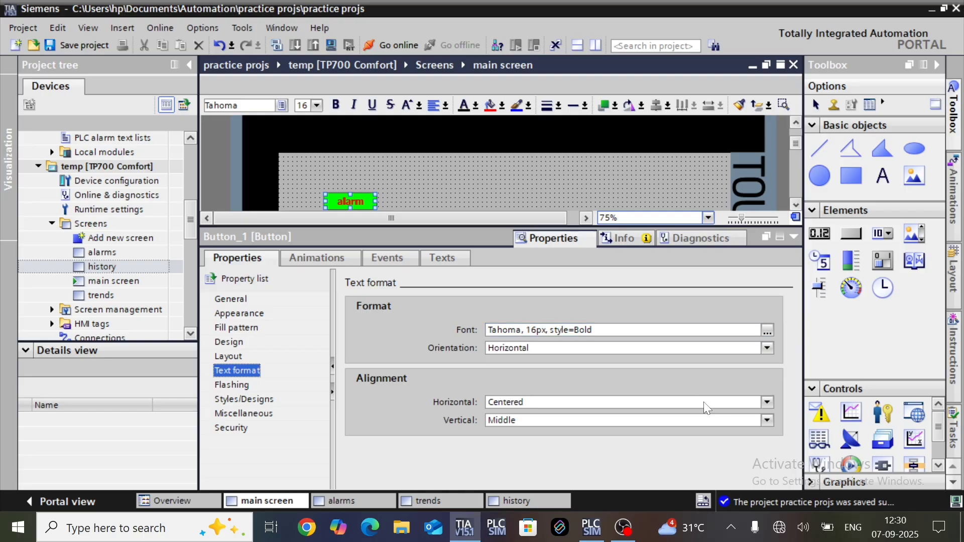
click(767, 331)
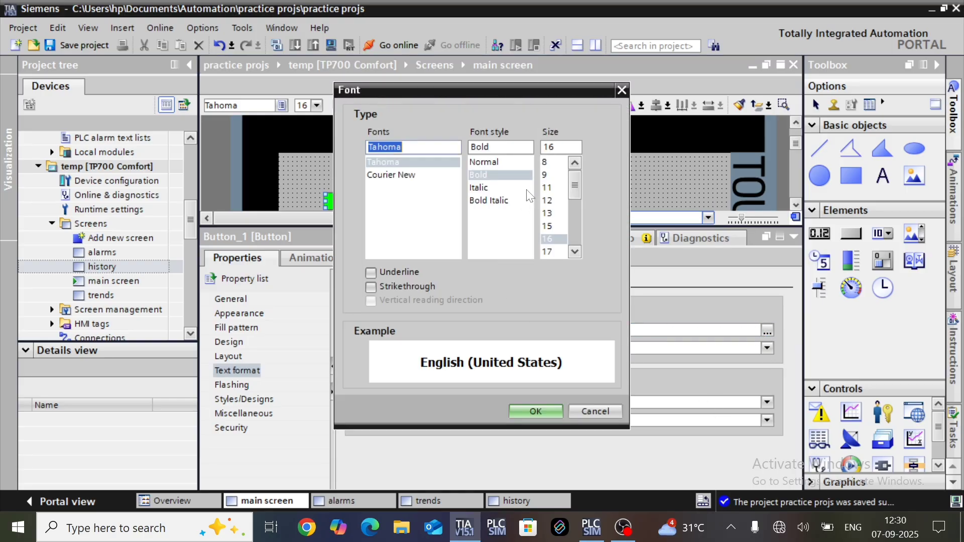
click(486, 189)
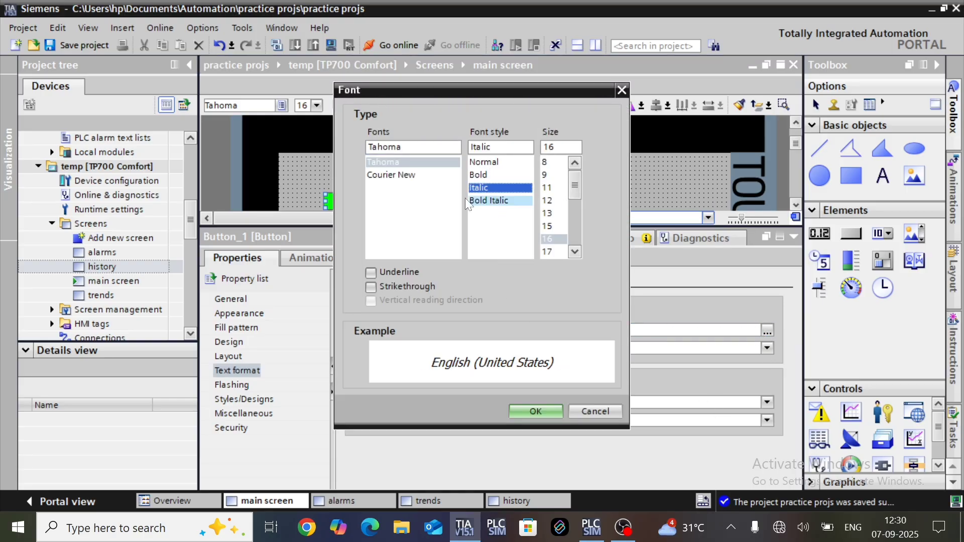
click(549, 412)
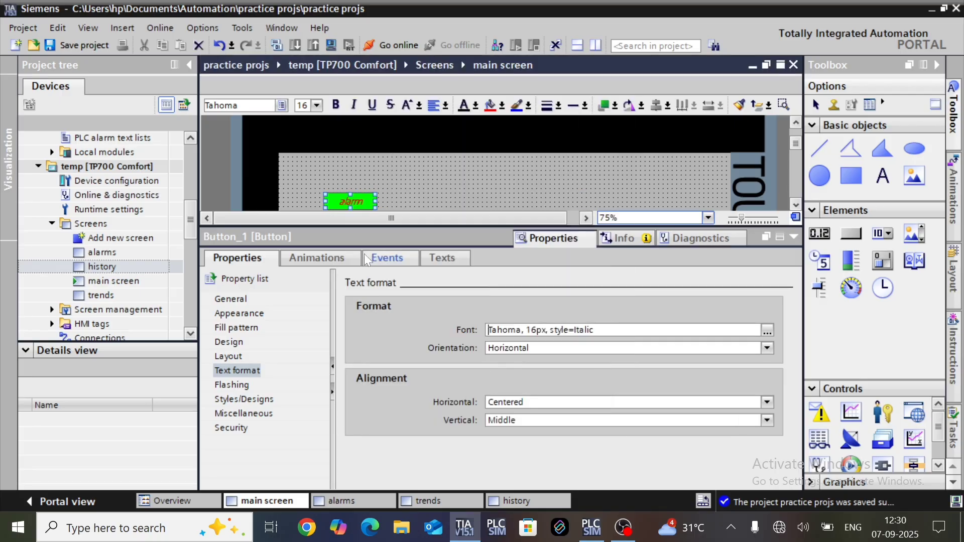
Step: Look through the alarm button's text alignment, appearance, label, animation and event options
click(583, 400)
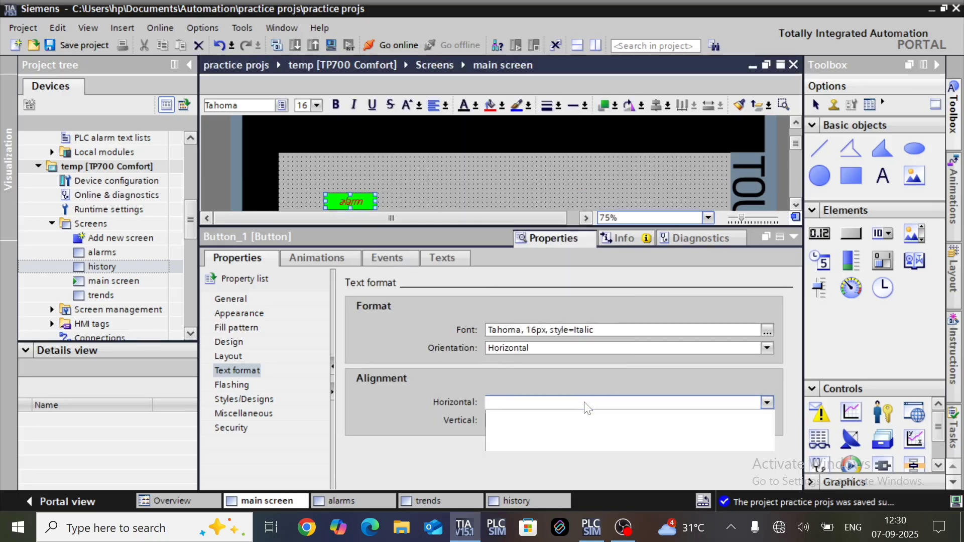
click(517, 465)
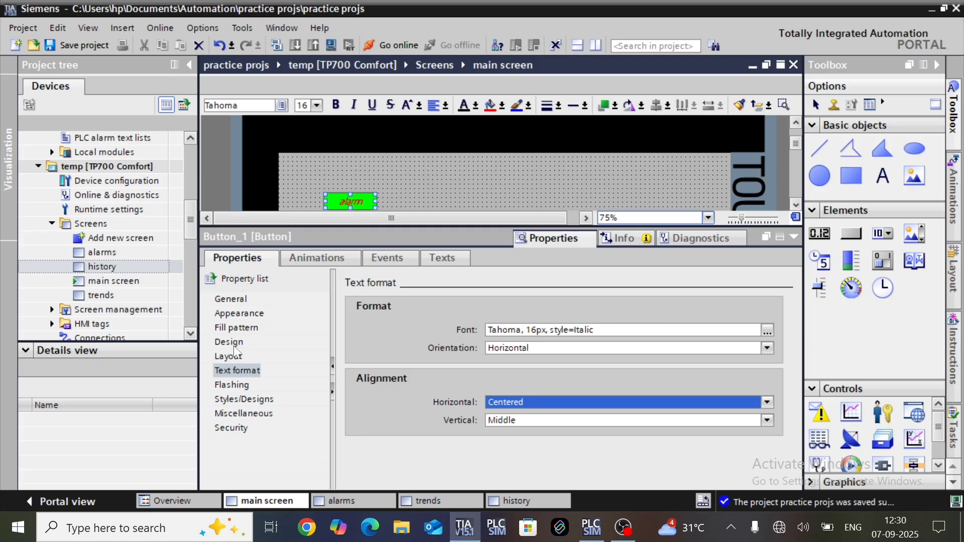
click(258, 314)
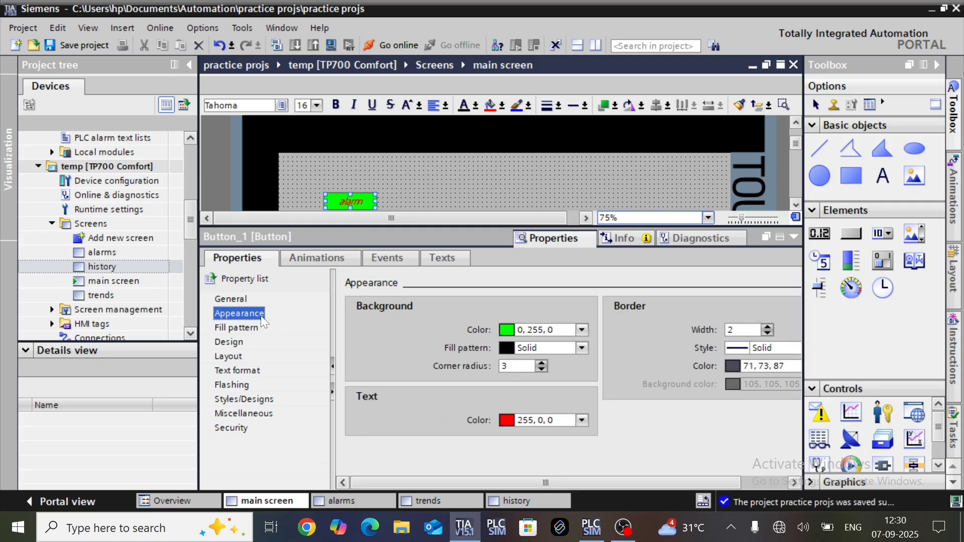
click(235, 300)
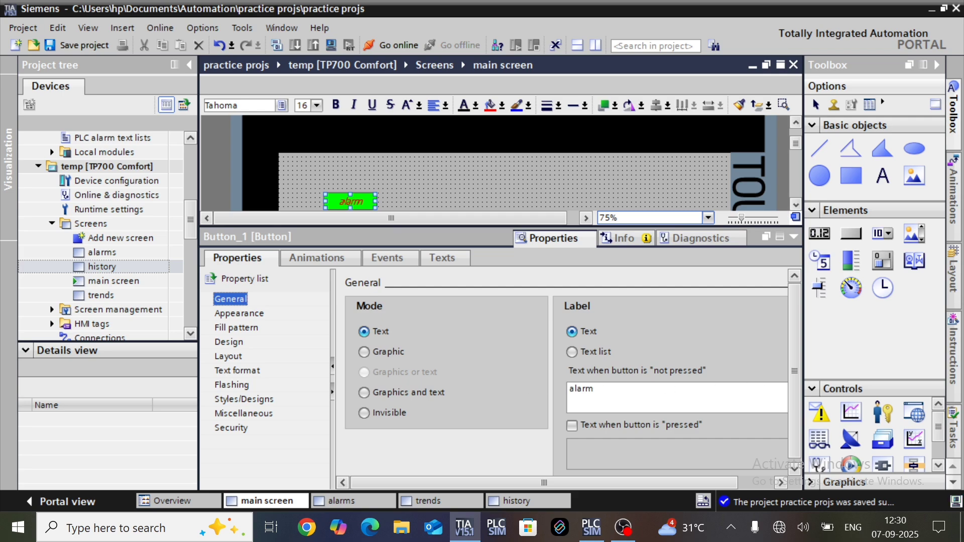
drag(599, 390, 503, 384)
click(616, 393)
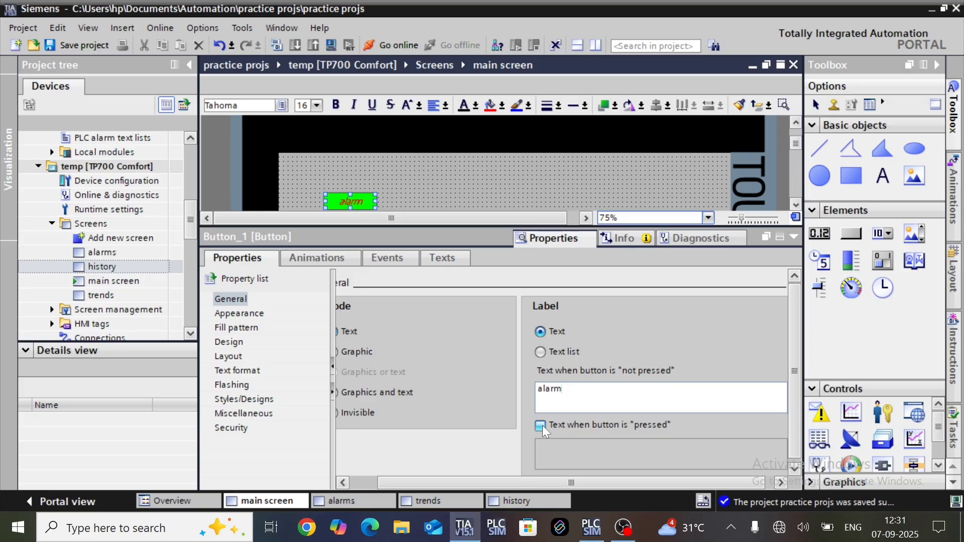
drag(560, 484, 533, 485)
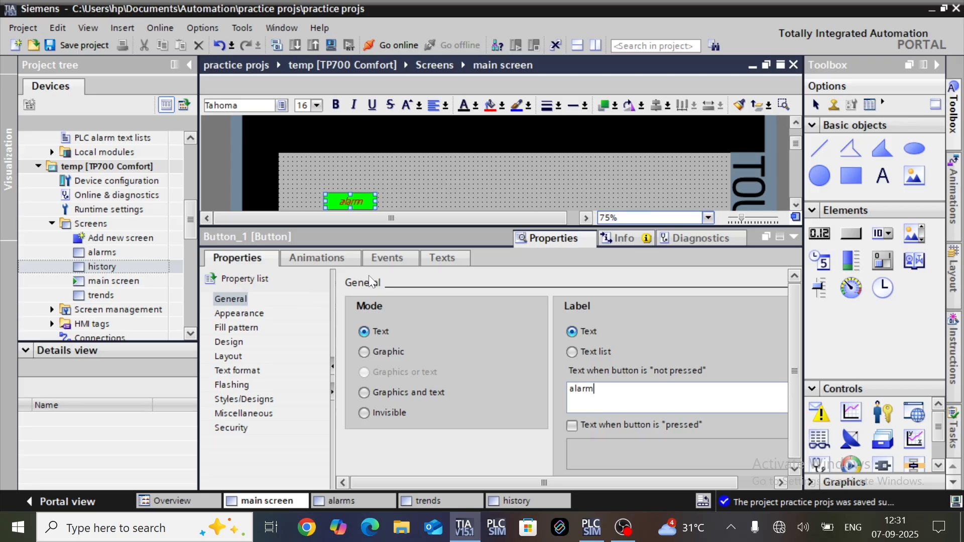
click(330, 262)
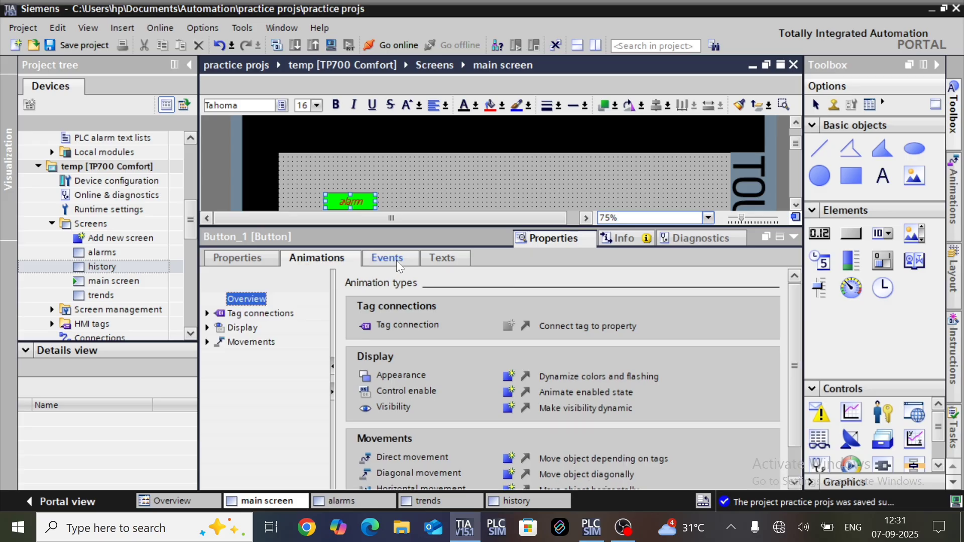
click(397, 260)
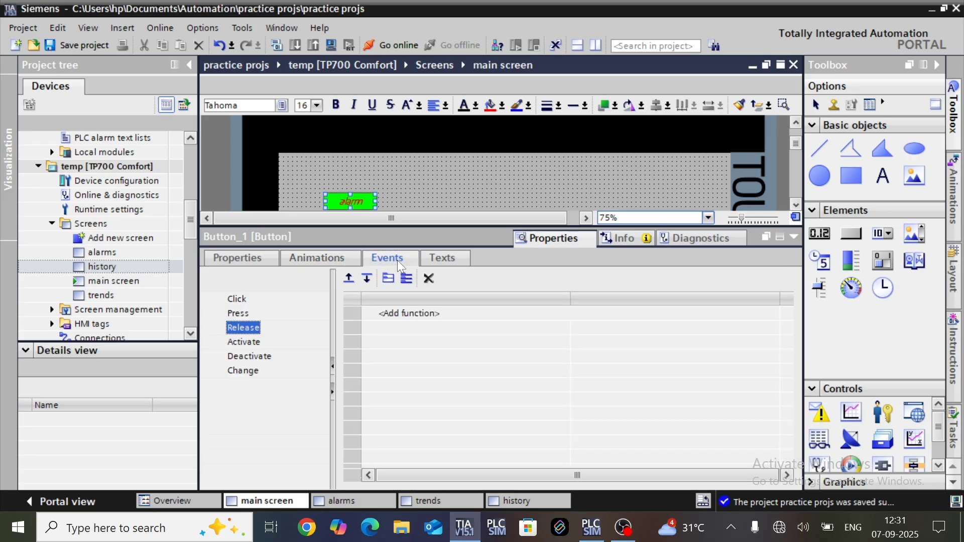
click(243, 300)
click(244, 313)
click(246, 328)
click(249, 343)
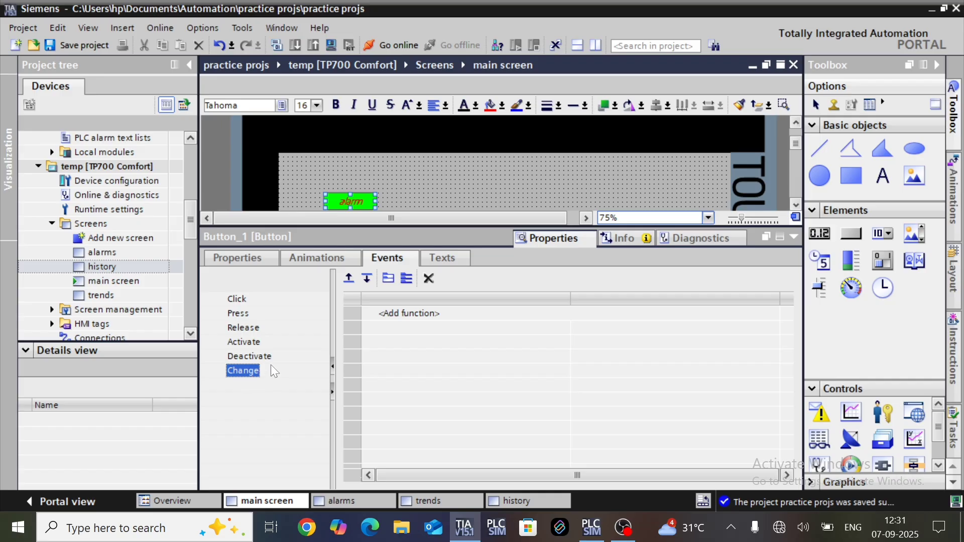
Step: Add an ActivateScreen function to the alarm button's Release event, with alarms as the screen name
click(248, 328)
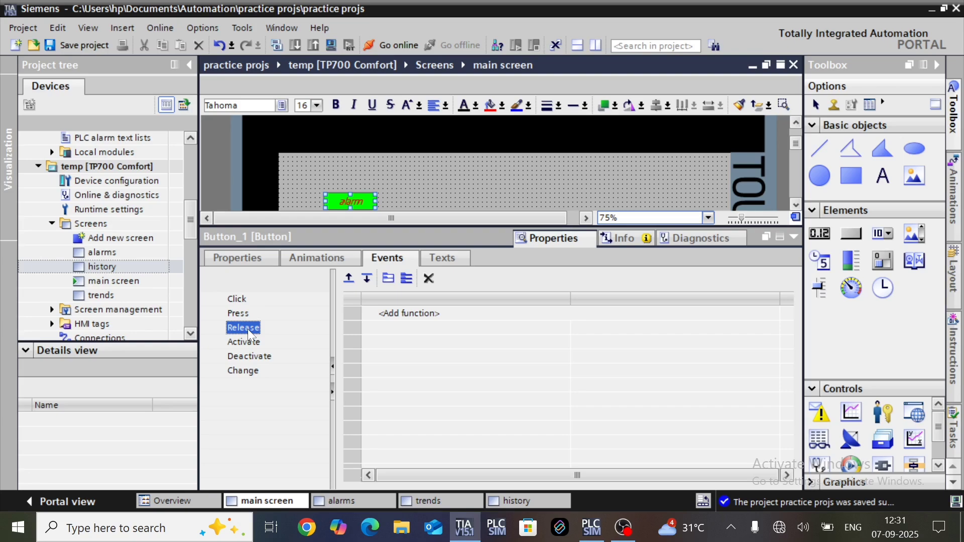
click(435, 312)
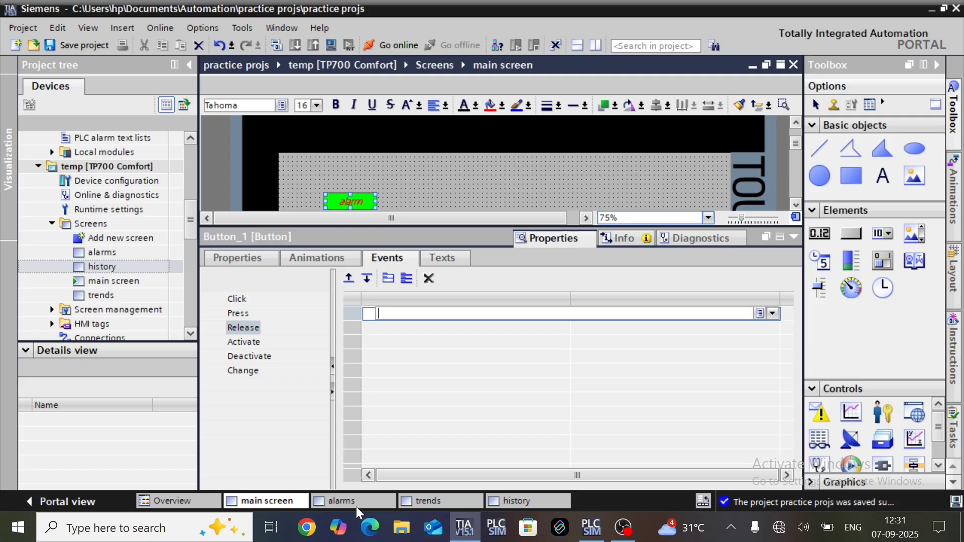
text(ac)
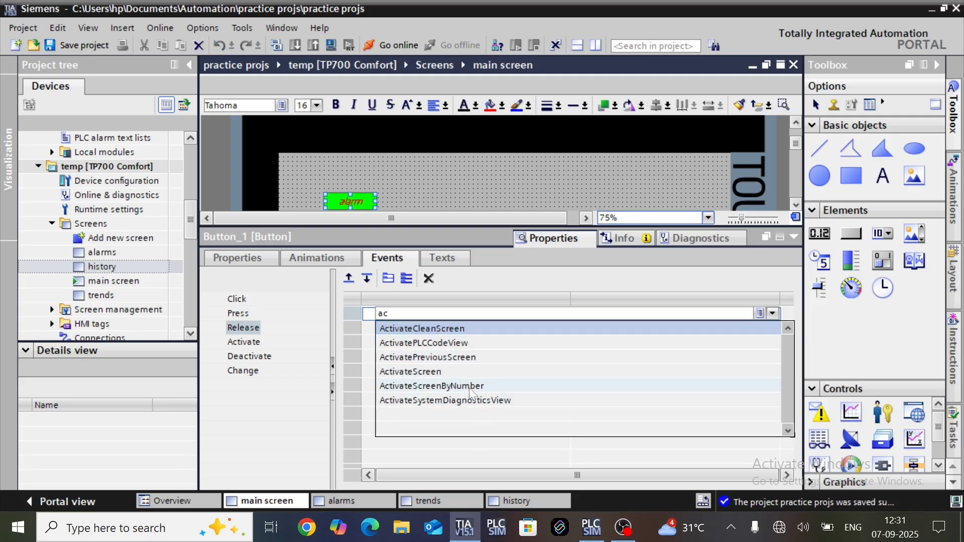
click(437, 371)
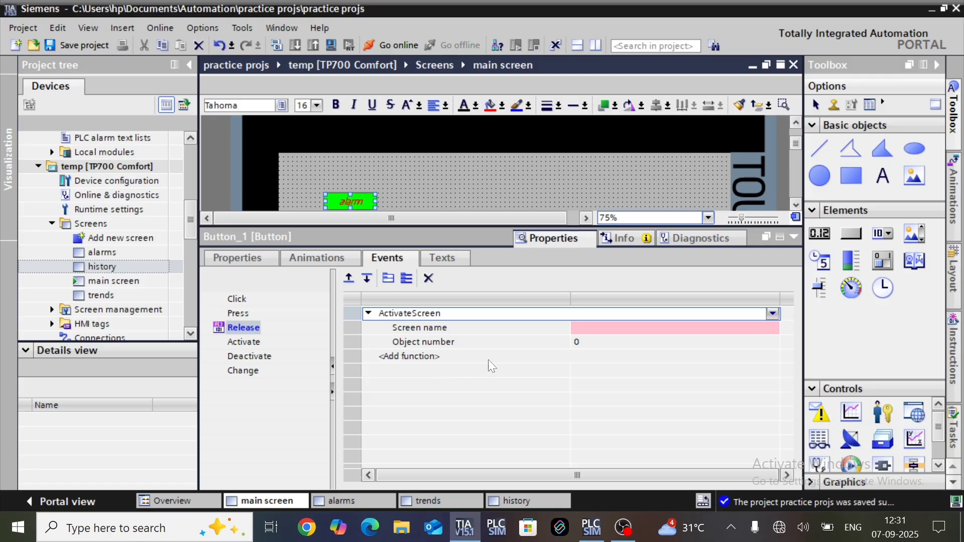
click(608, 327)
click(607, 327)
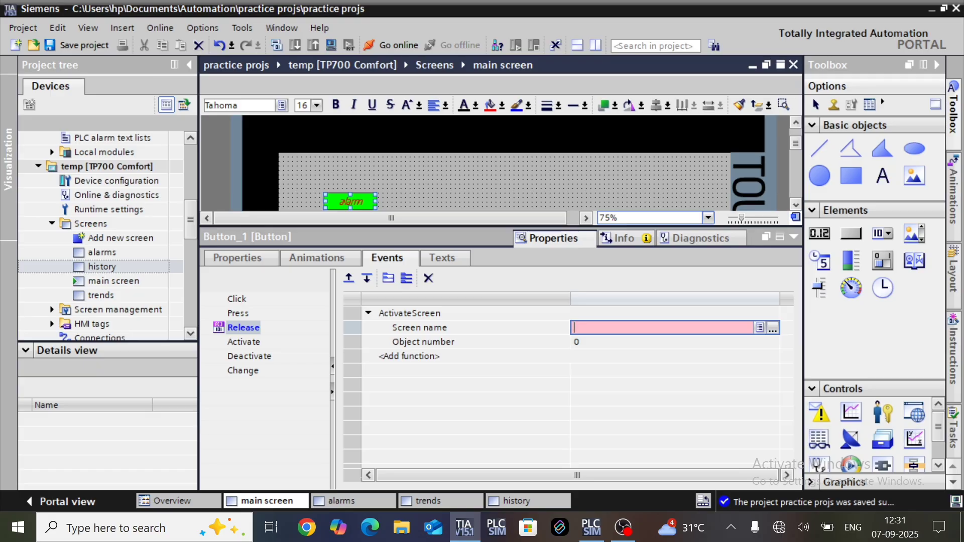
text(al)
key(Return)
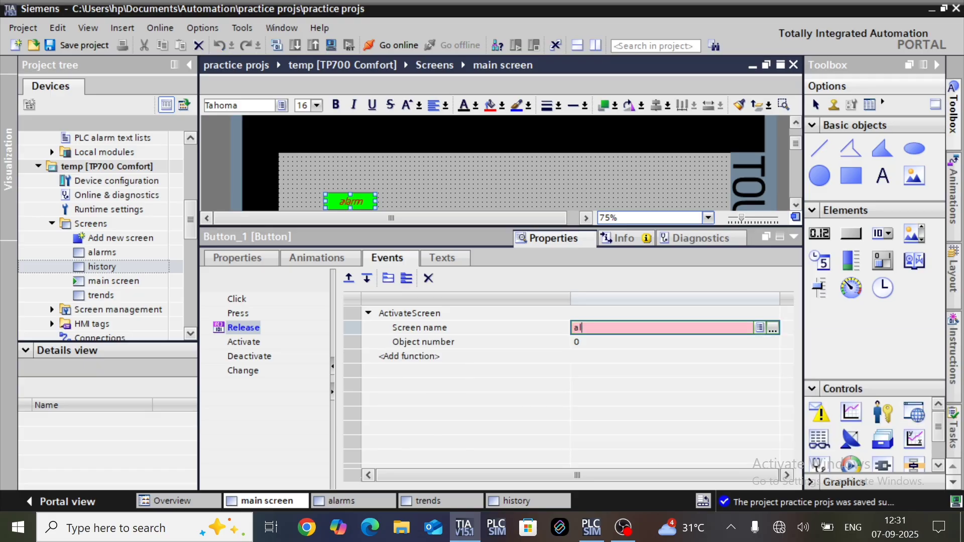
click(619, 342)
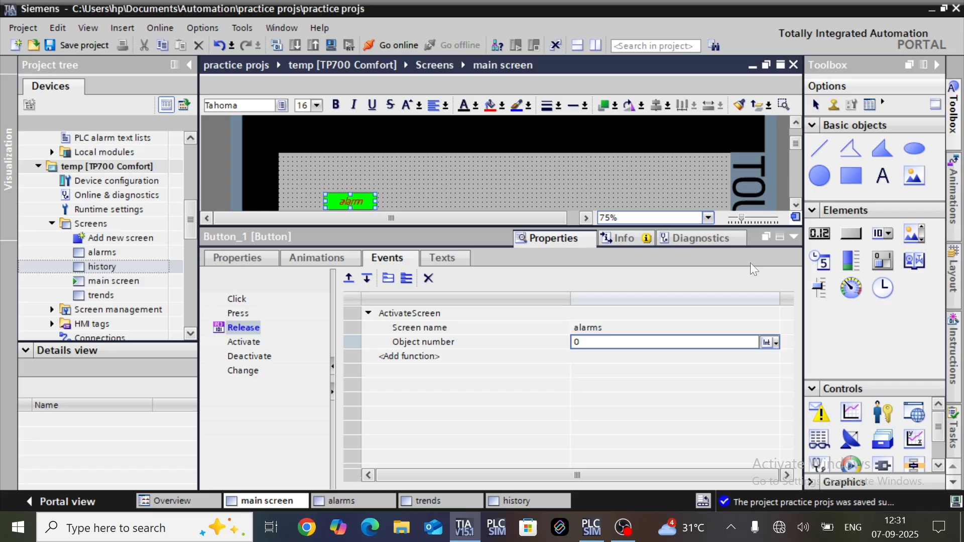
Step: Enlarge the alarm button and move it near the lower-left corner of the main screen
click(794, 236)
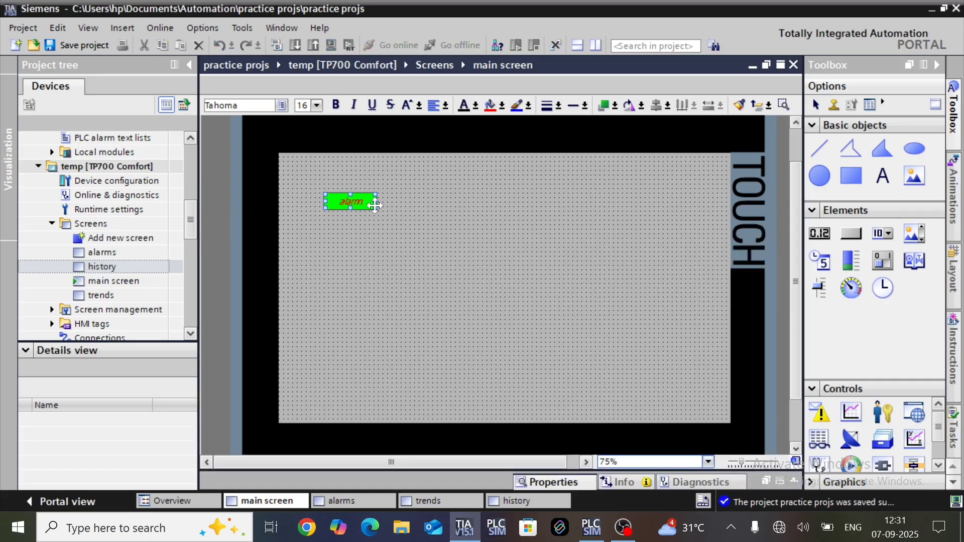
drag(377, 201, 371, 384)
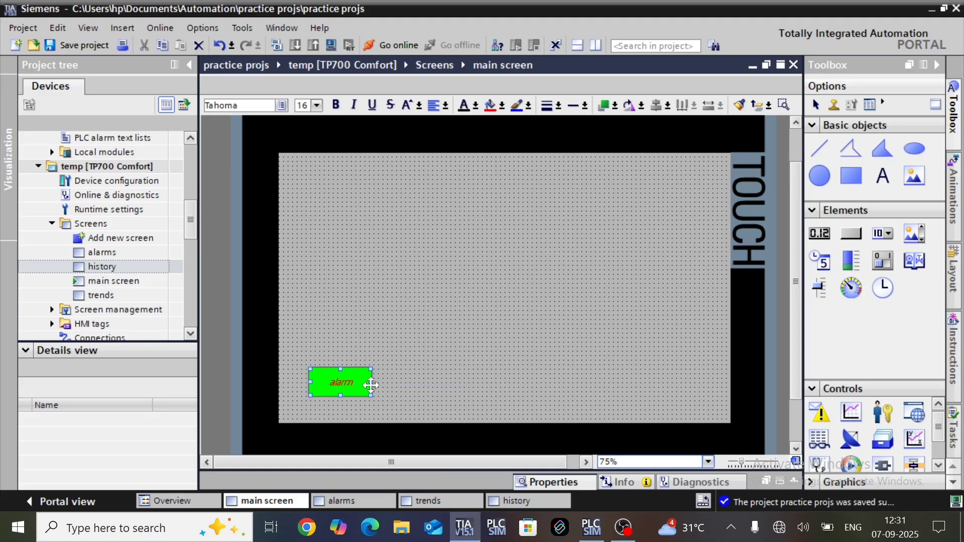
click(439, 387)
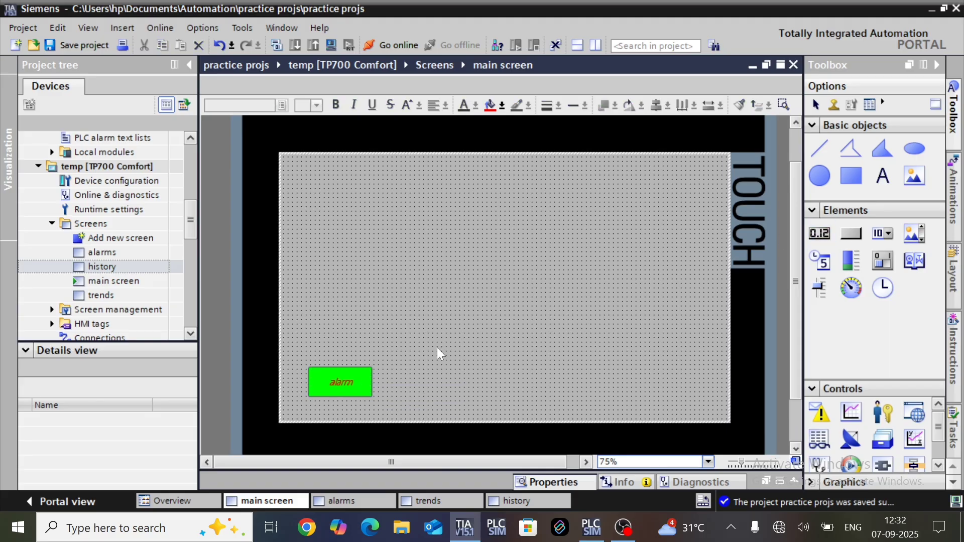
Step: Duplicate the alarm button beside the original on the main screen and label the copy history
click(346, 384)
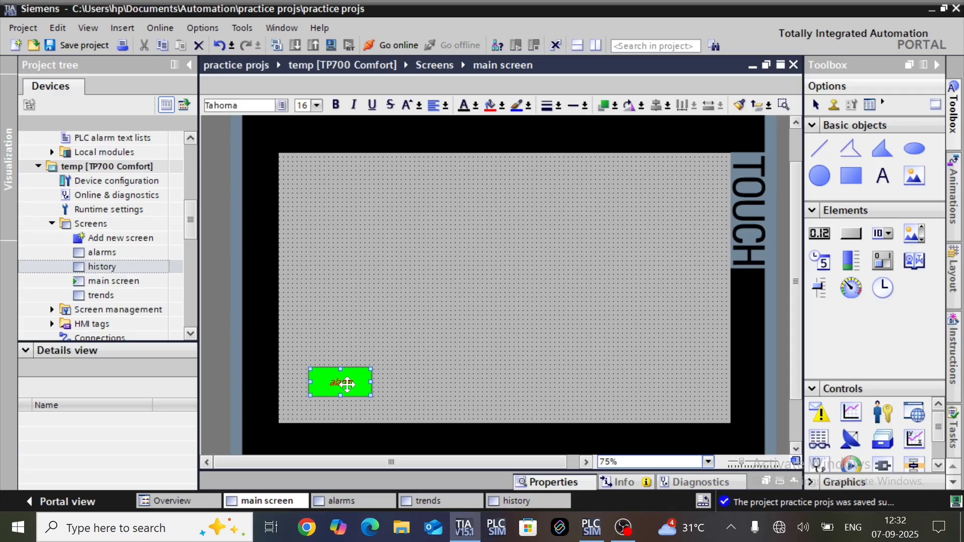
drag(350, 384, 454, 384)
double_click(444, 382)
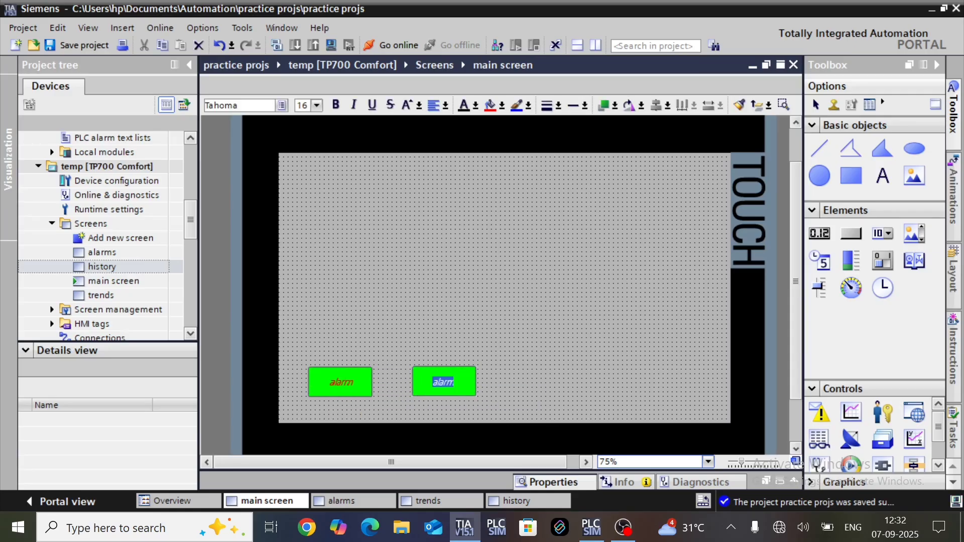
key(BackSpace)
text(history)
click(517, 368)
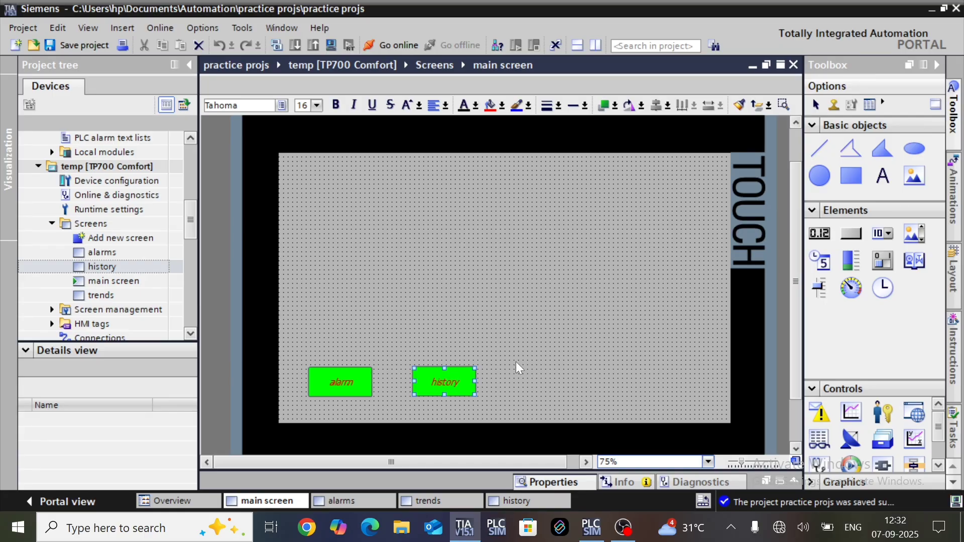
Step: Set the screen name of the history button's ActivateScreen function on its Release event to history
double_click(454, 388)
click(469, 383)
right_click(474, 386)
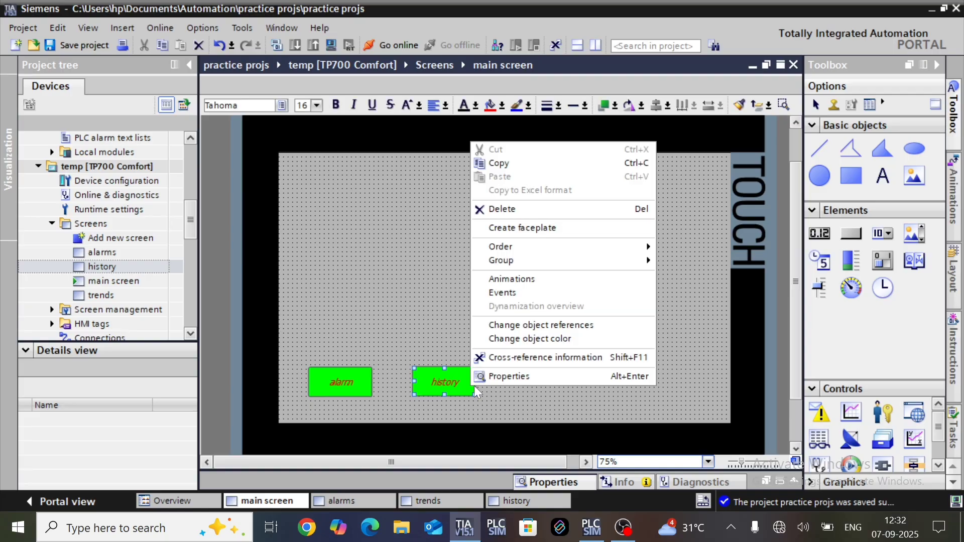
click(508, 381)
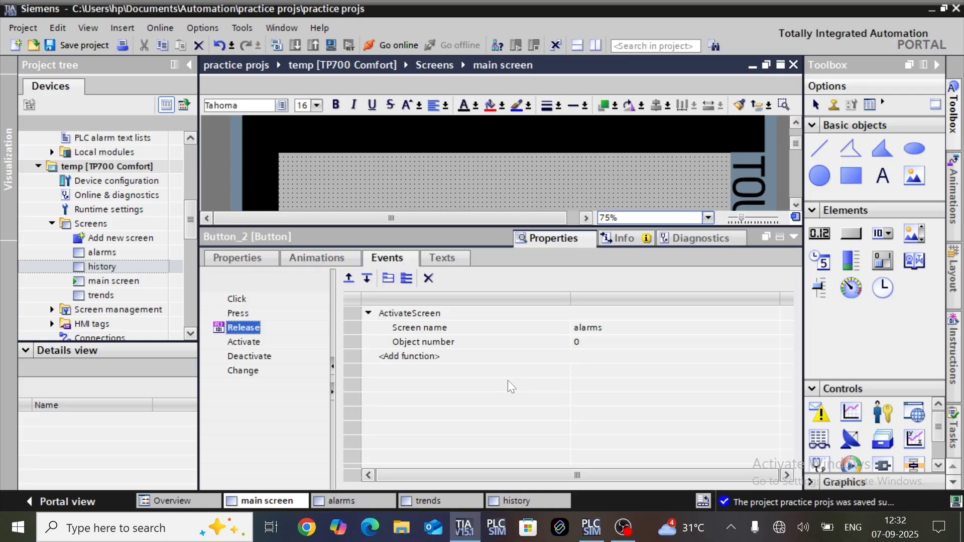
click(593, 329)
text(hi)
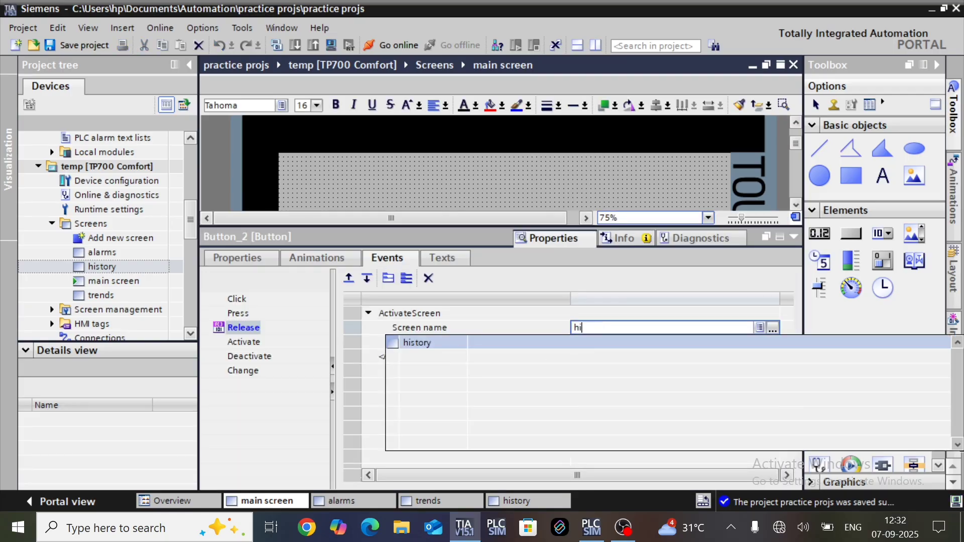
click(606, 346)
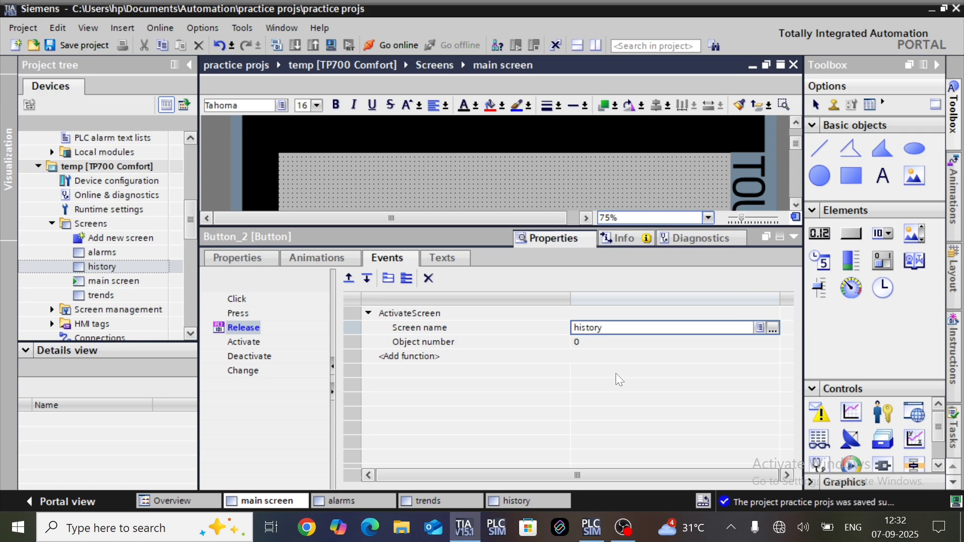
click(246, 259)
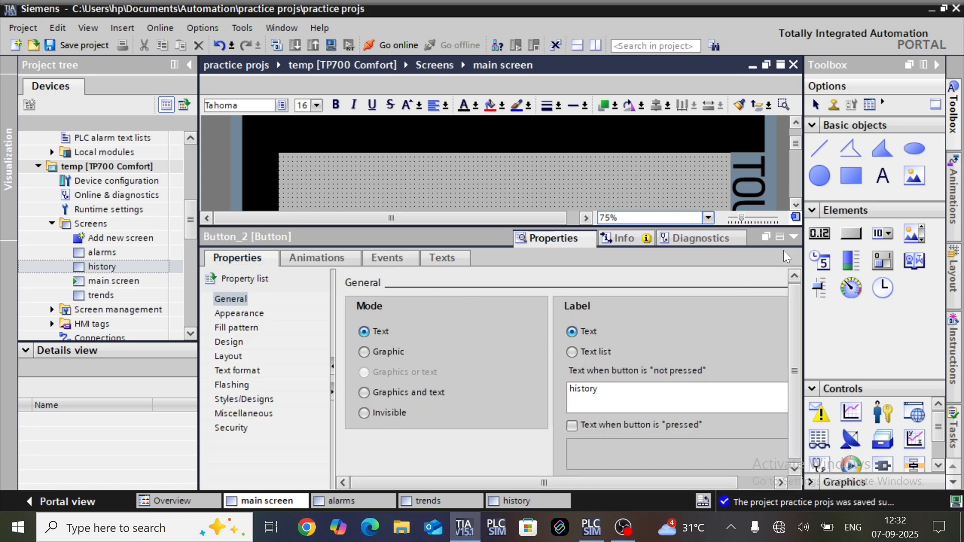
click(795, 236)
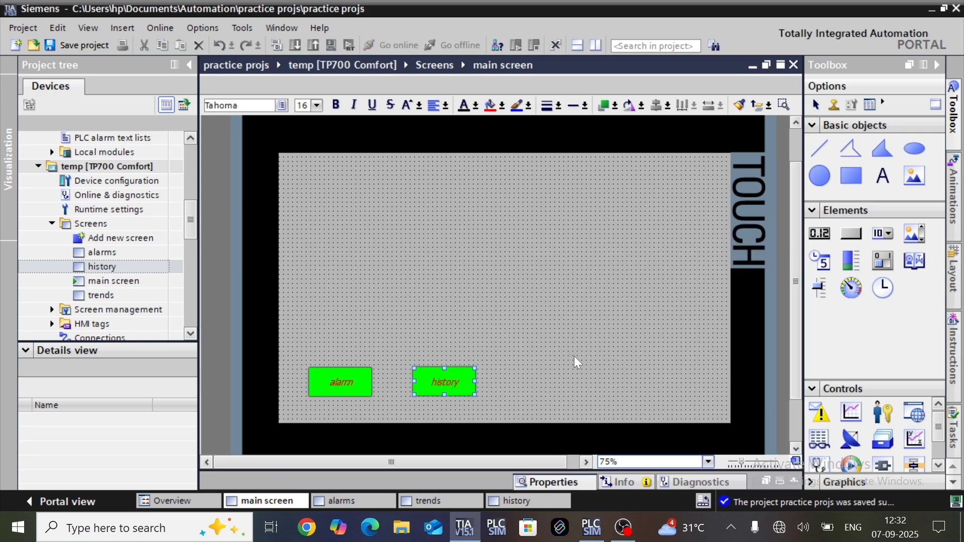
Step: Duplicate the history button to its right on the main screen and label the copy trends
click(444, 380)
drag(444, 379, 544, 379)
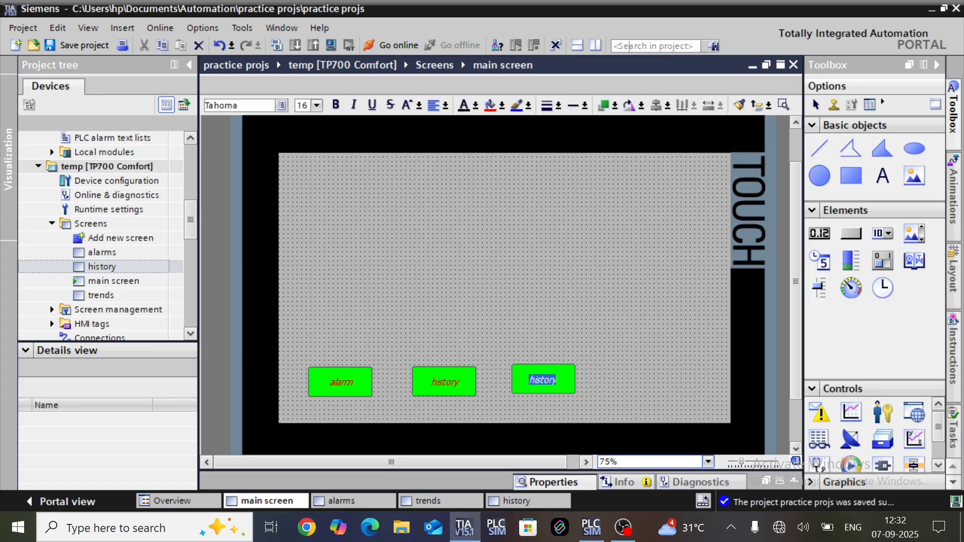
text(tr)
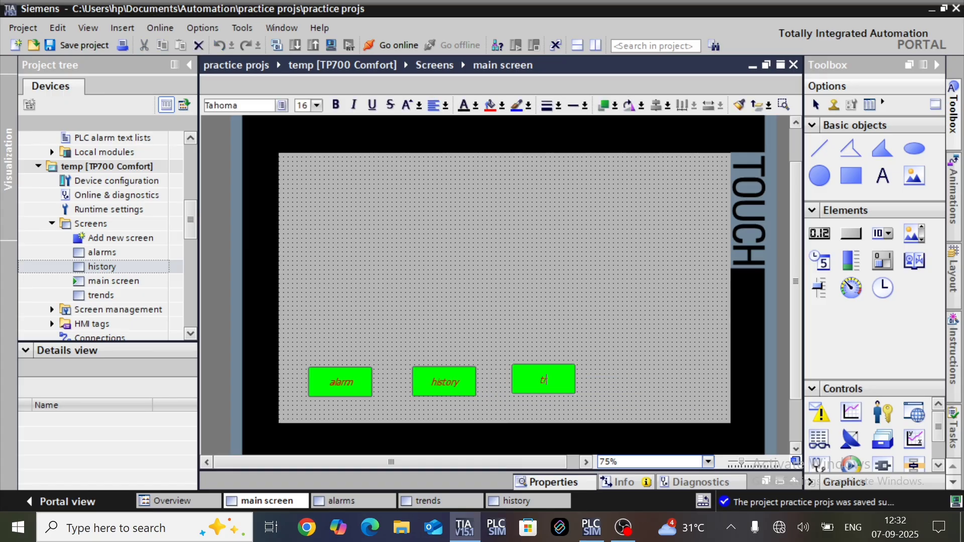
text(ends)
click(605, 366)
Step: Set the screen name of the trends button's ActivateScreen function on its Release event to trends
click(553, 380)
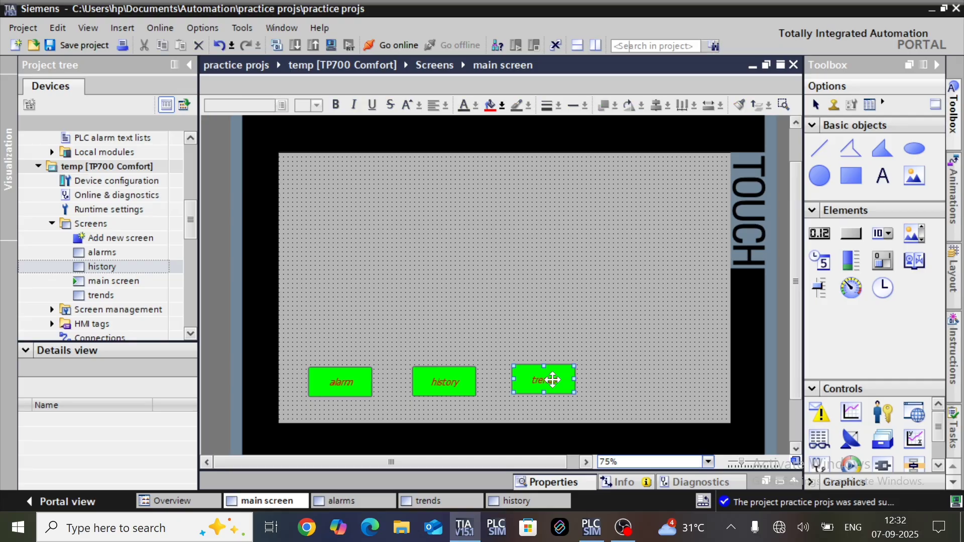
right_click(552, 380)
click(570, 372)
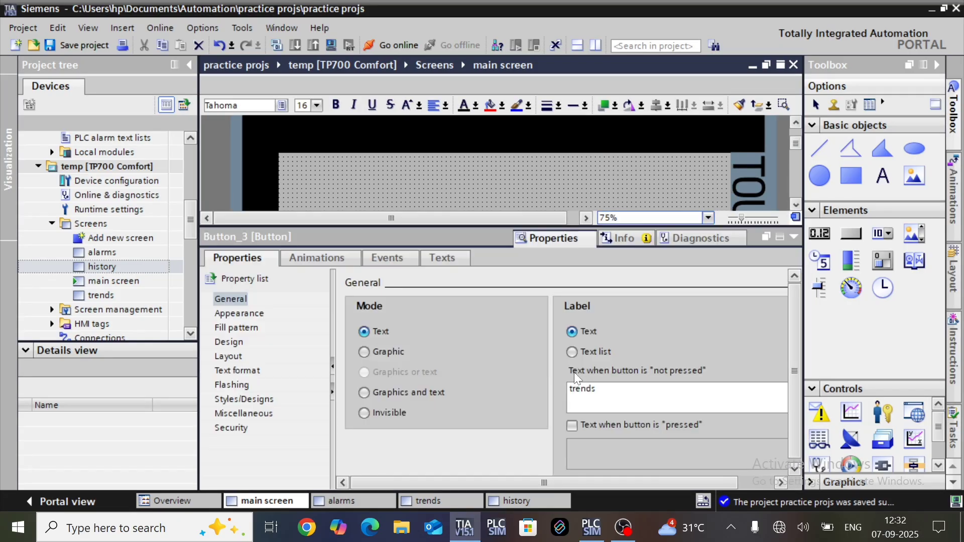
click(394, 256)
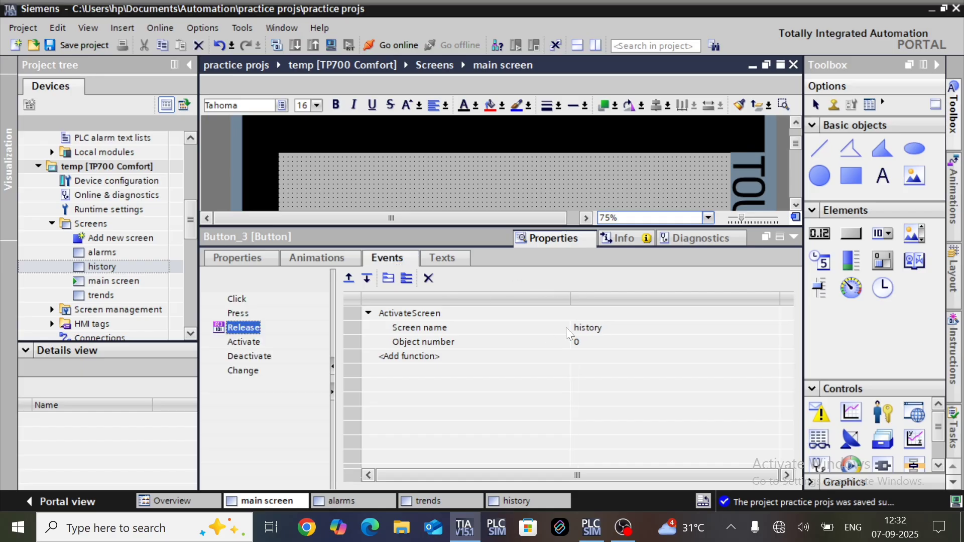
click(587, 329)
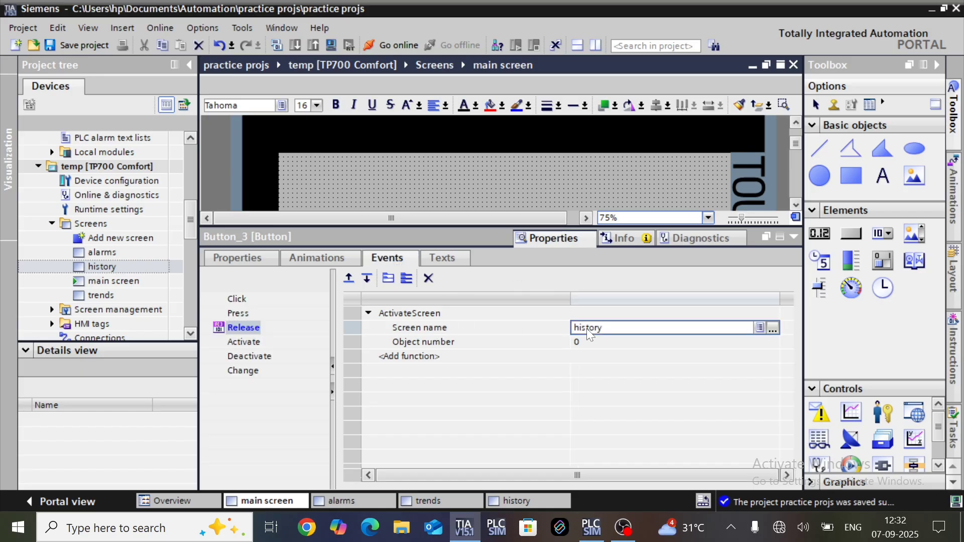
double_click(586, 329)
text(tre)
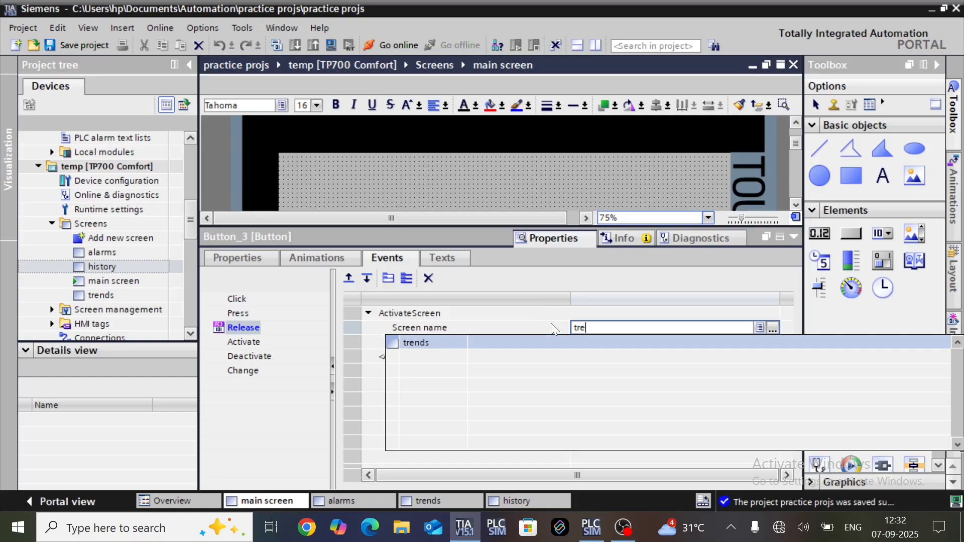
click(547, 343)
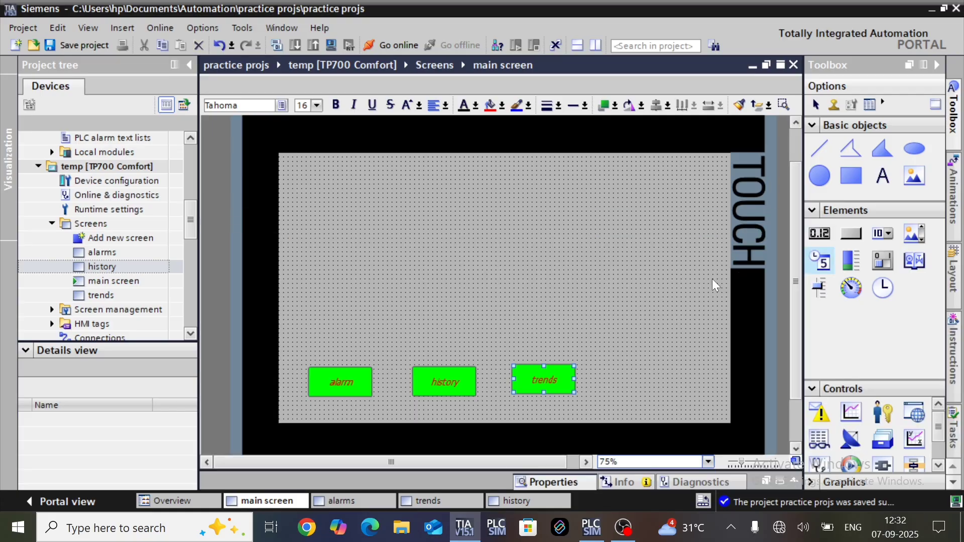
click(794, 237)
Step: Spread the alarm, history and trends buttons out in a level row along the lower part of the main screen
drag(534, 384, 664, 370)
drag(442, 381, 531, 369)
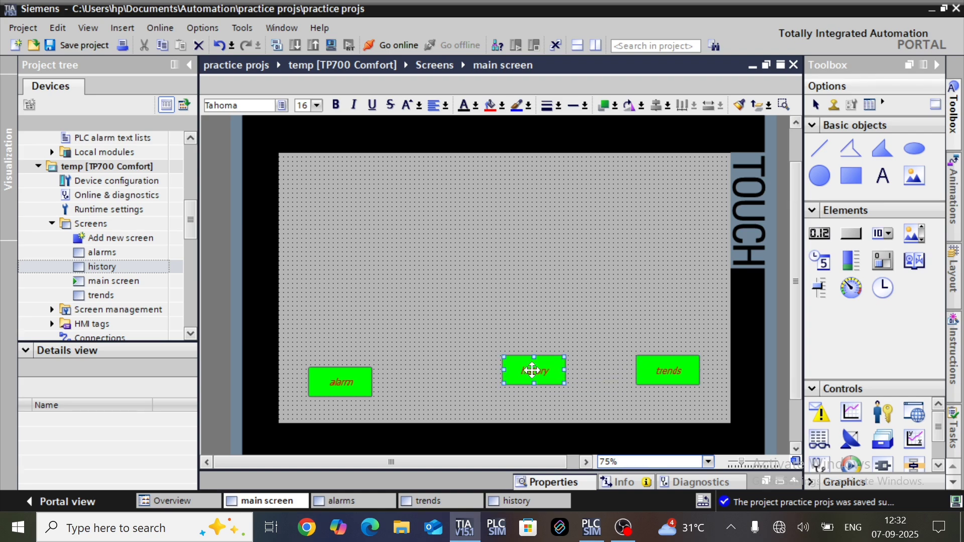
drag(363, 379, 390, 363)
click(445, 317)
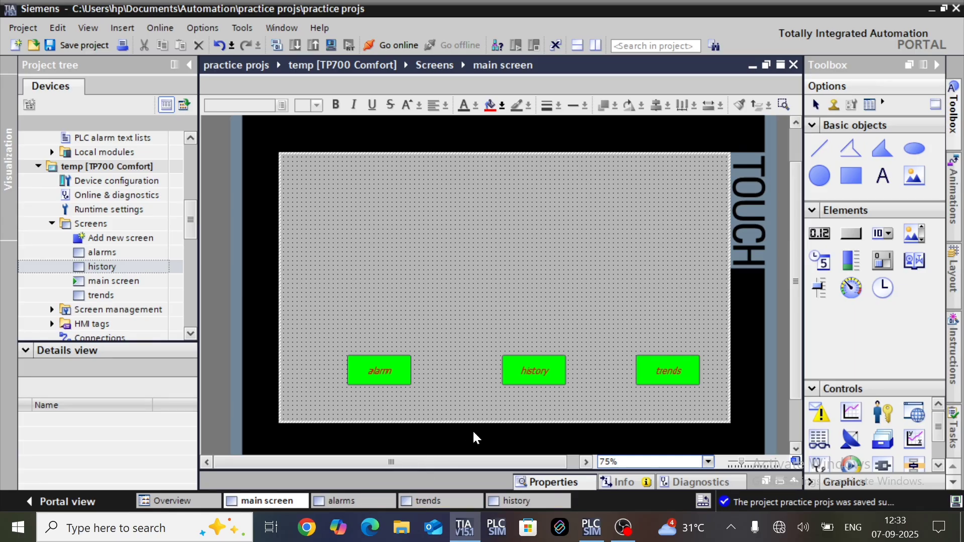
Step: Open the alarms screen and set its zoom to 75%
click(381, 501)
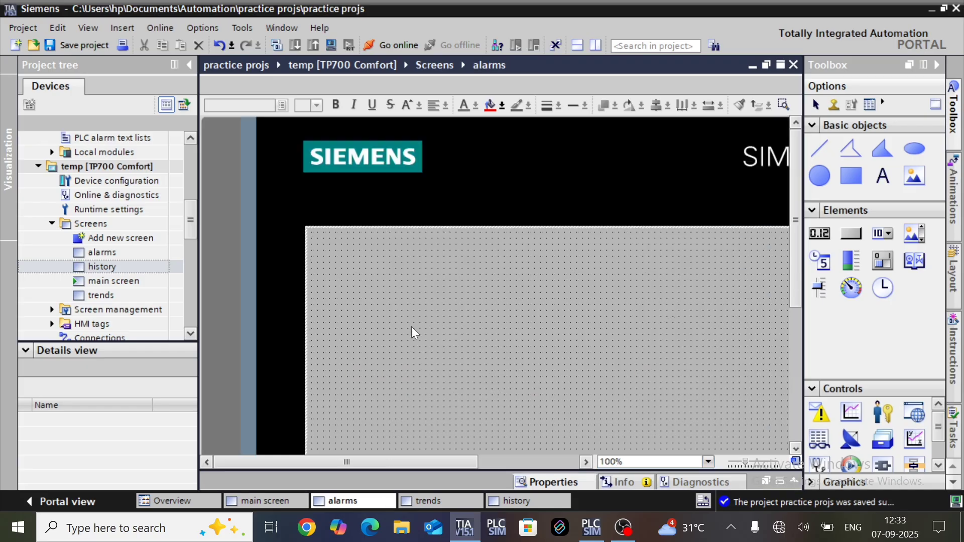
click(633, 461)
click(708, 461)
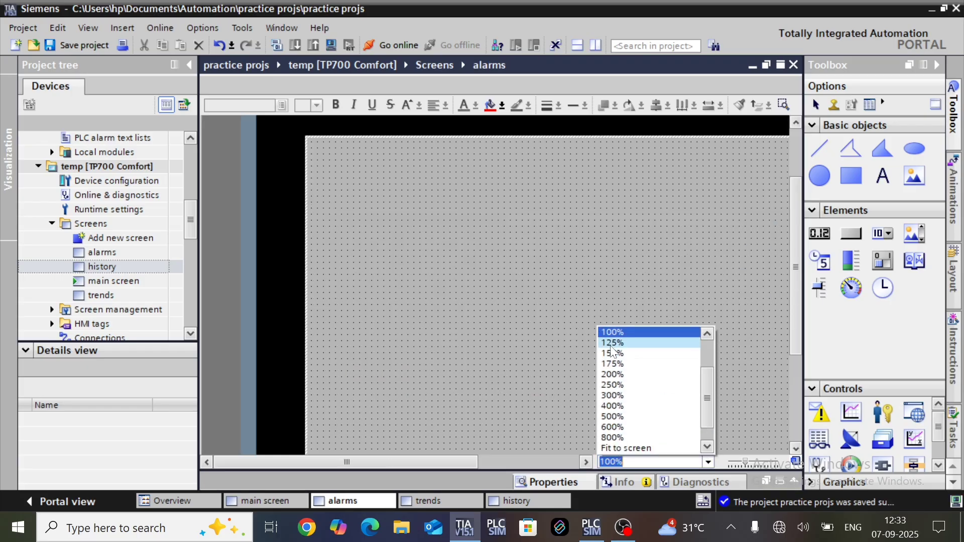
click(624, 353)
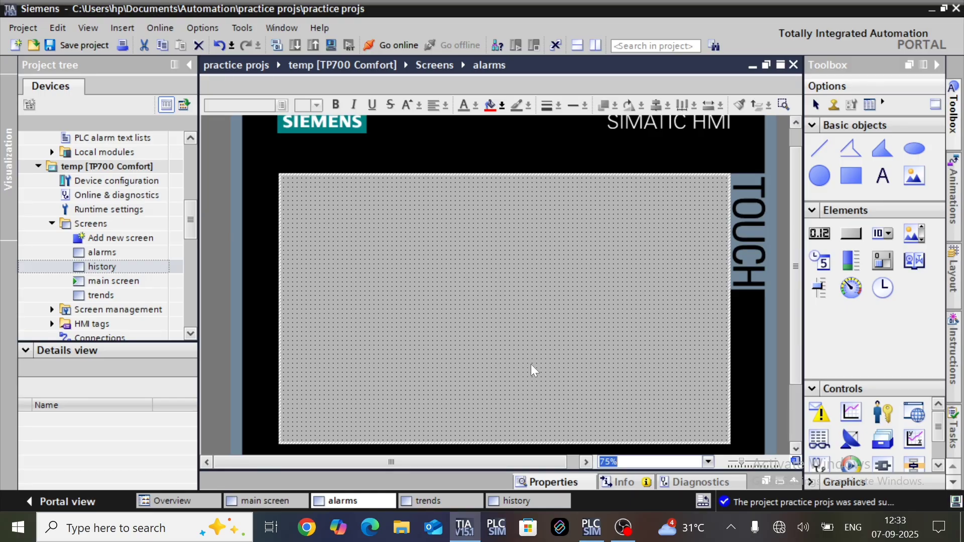
Step: On the main screen, shift the history button slightly left to even the spacing between alarm and trends
click(277, 503)
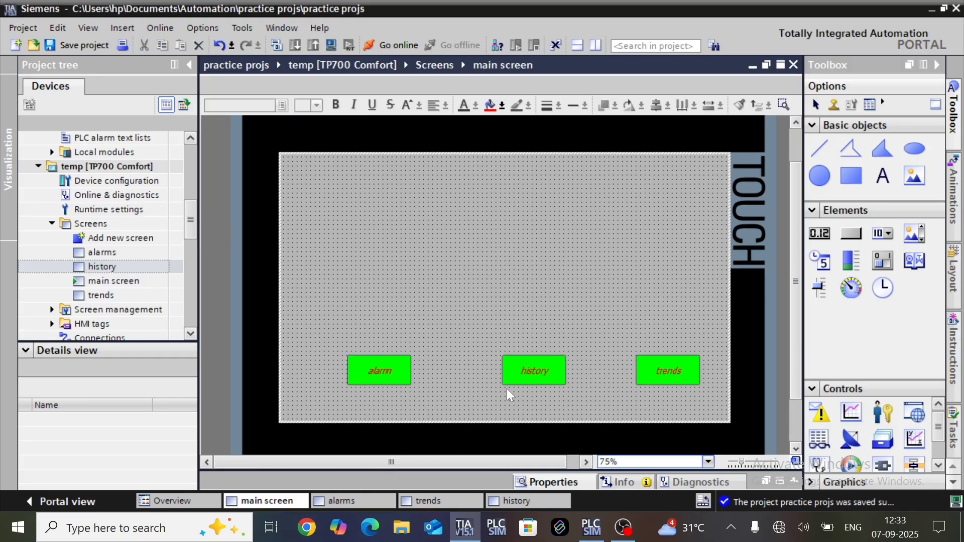
click(527, 374)
drag(527, 373, 514, 375)
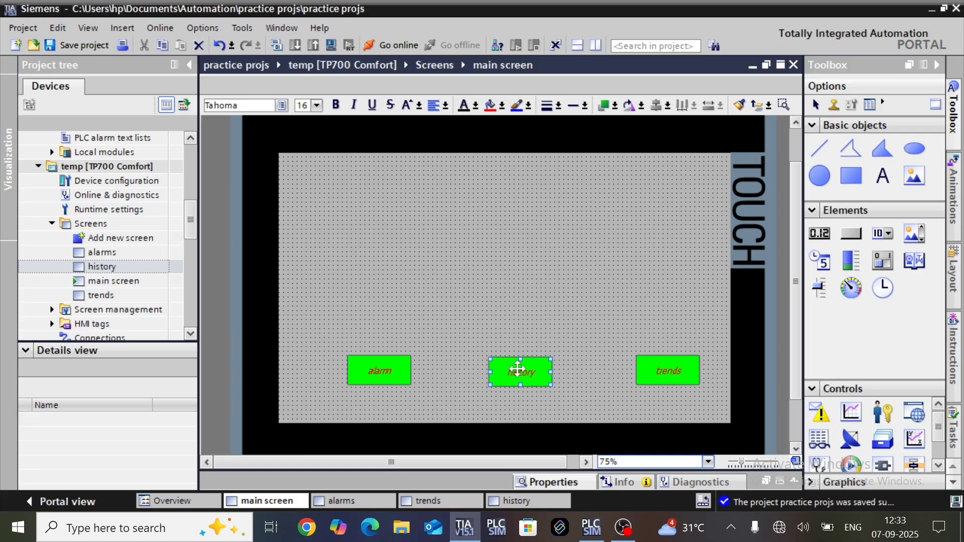
click(413, 345)
Step: Copy the history and trends buttons from the main screen to the alarms screen
click(518, 369)
click(363, 497)
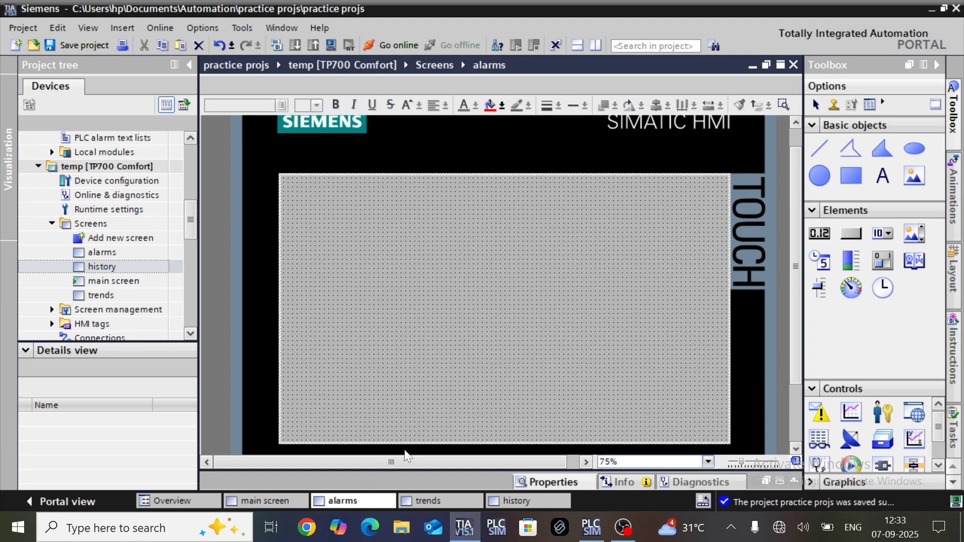
key(ctrl+v)
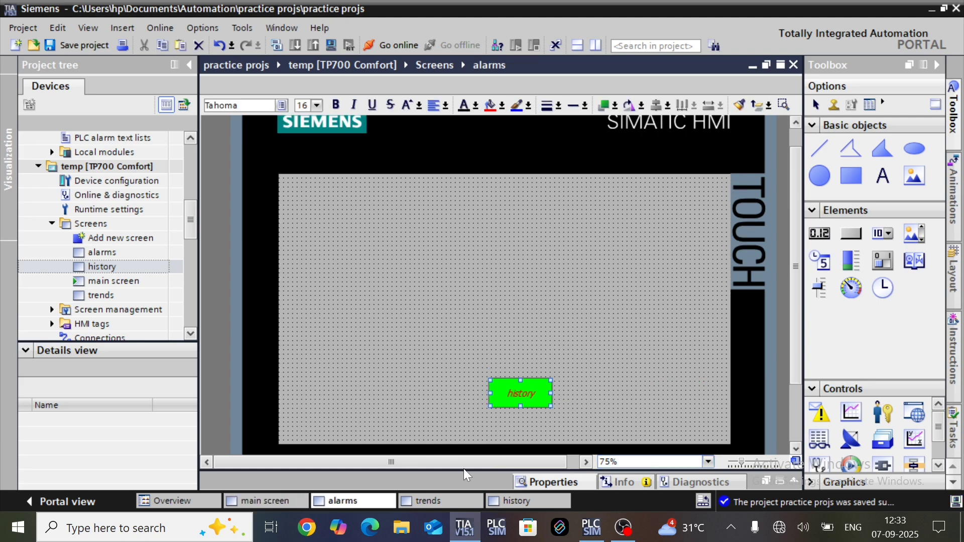
click(297, 502)
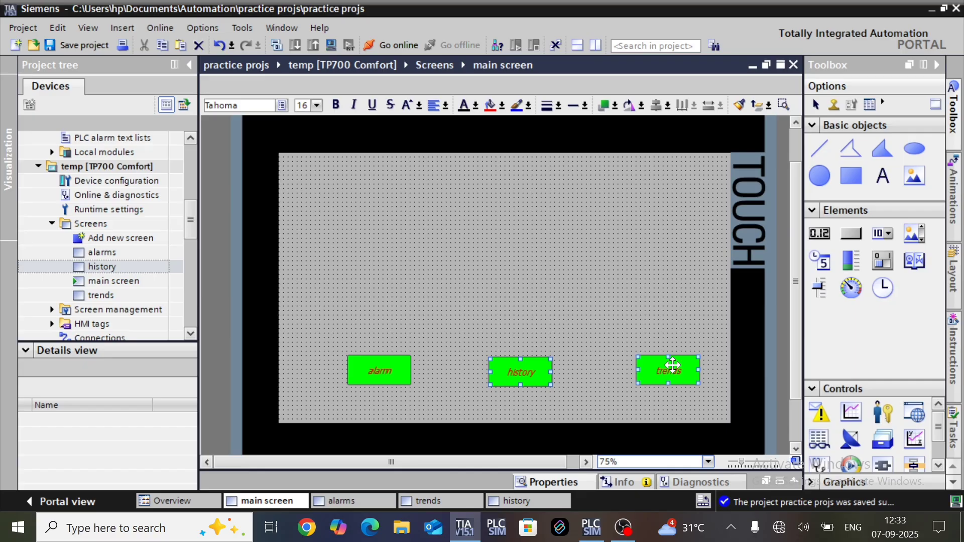
click(378, 499)
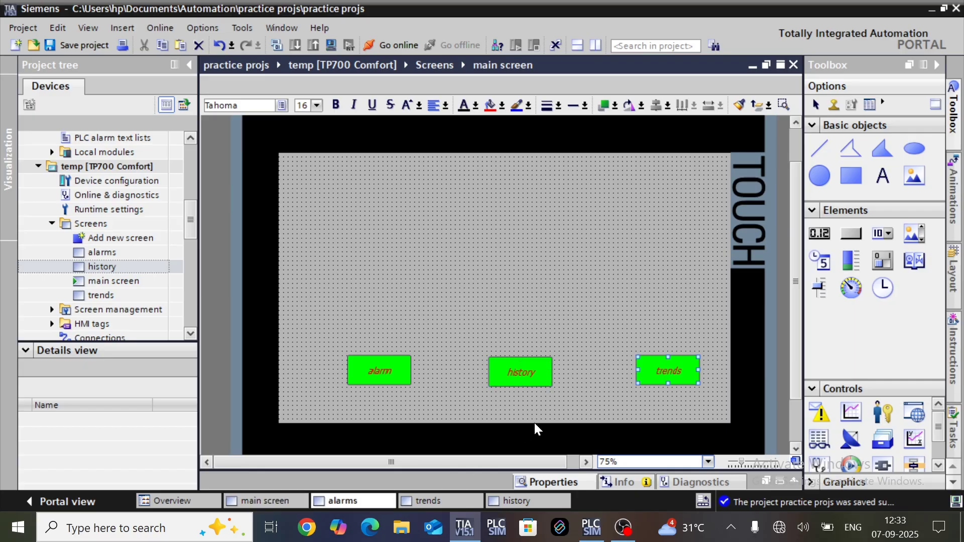
key(ctrl+v)
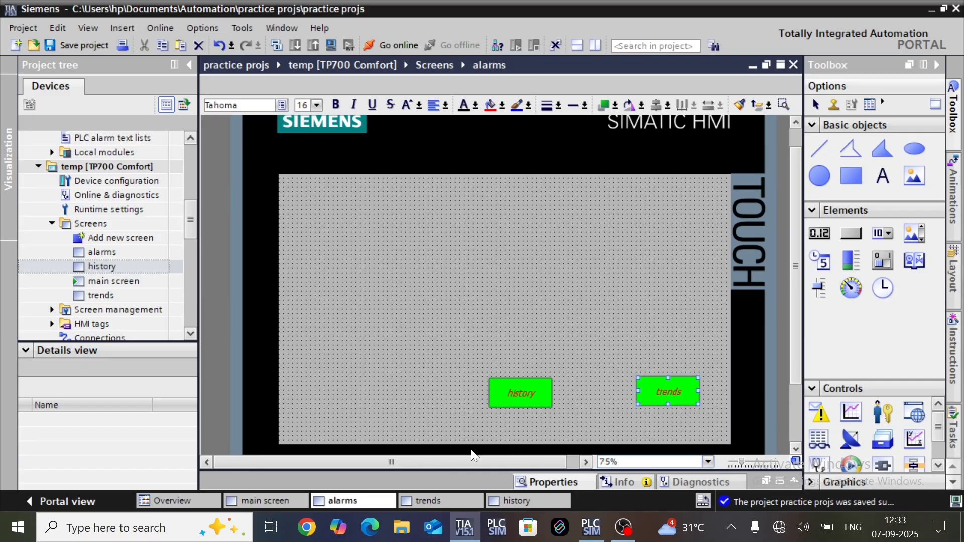
Step: Copy the alarm button from the main screen to the alarms screen, in line with the history and trends buttons
click(273, 499)
click(389, 371)
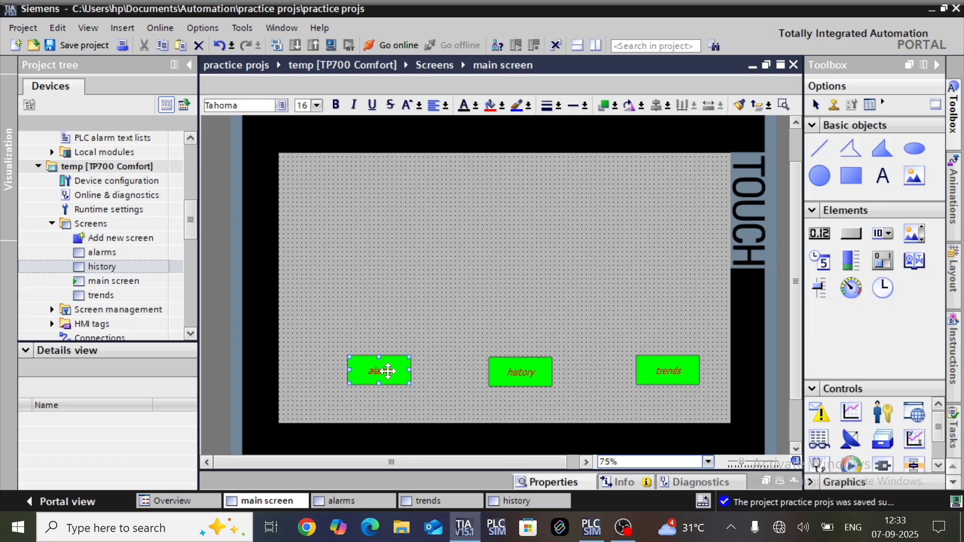
click(350, 499)
click(370, 405)
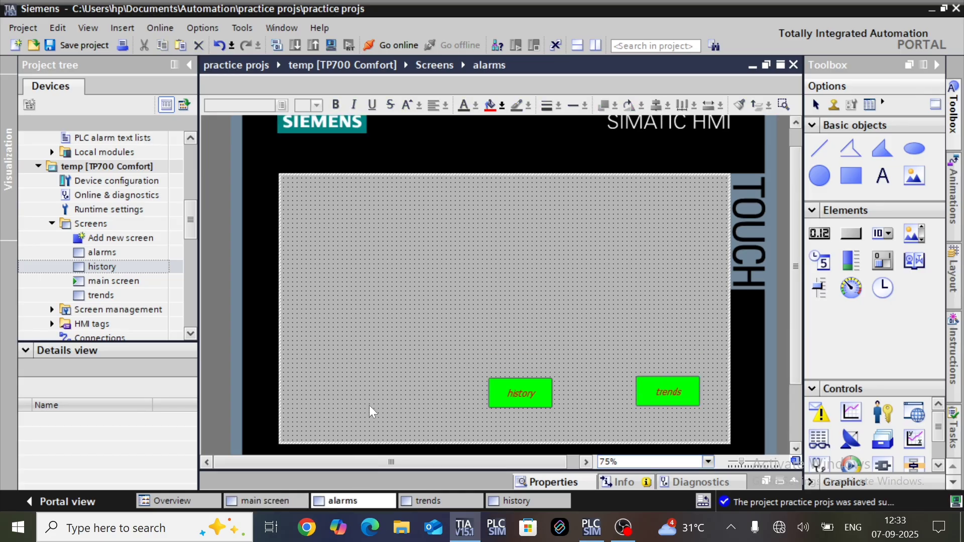
key(ctrl+v)
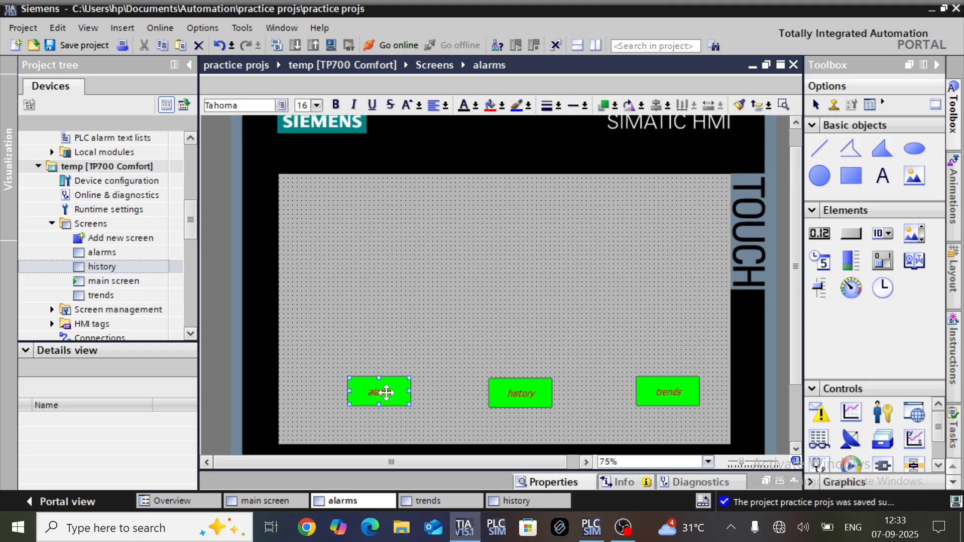
Step: Relabel the copied alarm button on the alarms screen as main screen
double_click(392, 391)
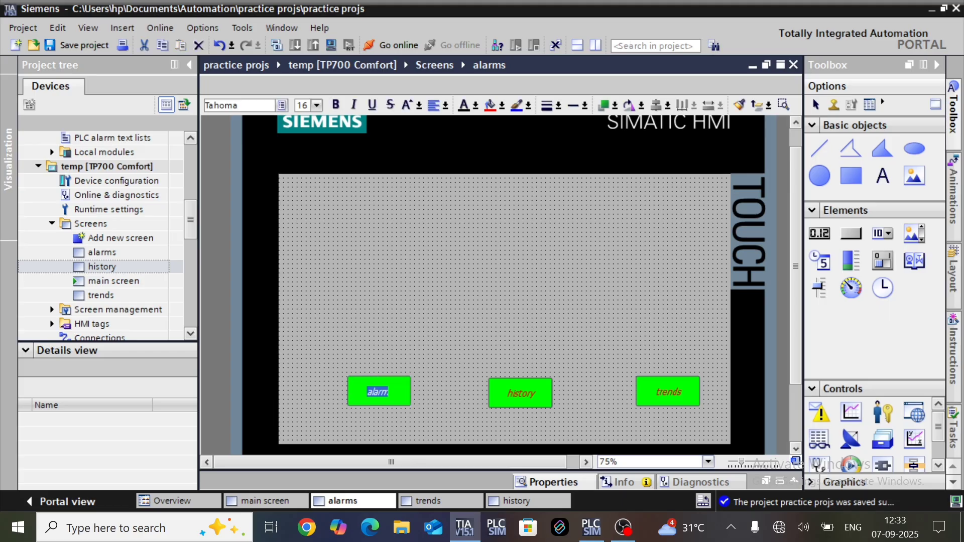
key(BackSpace)
text(main screen)
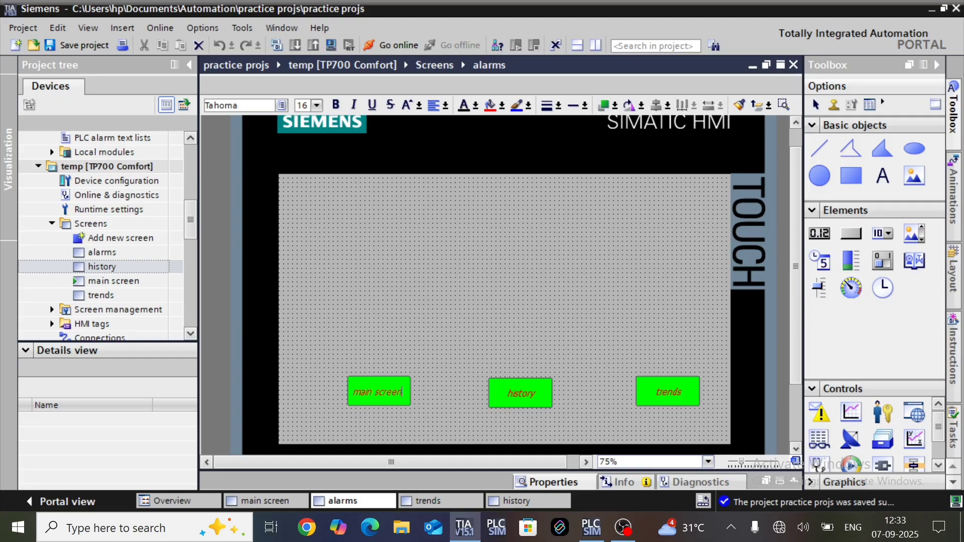
click(474, 337)
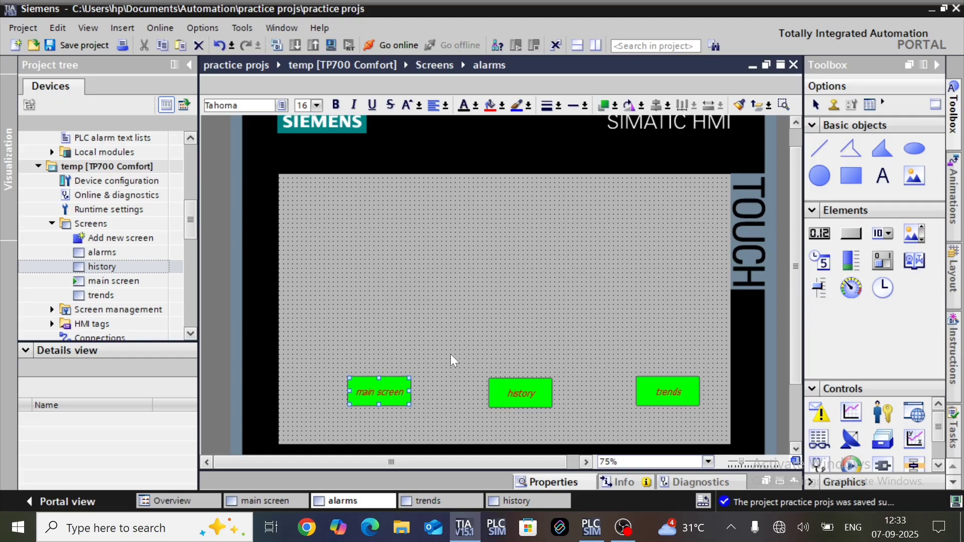
Step: On the alarms screen, set the main screen button's ActivateScreen function on release to open main screen
right_click(374, 399)
click(418, 385)
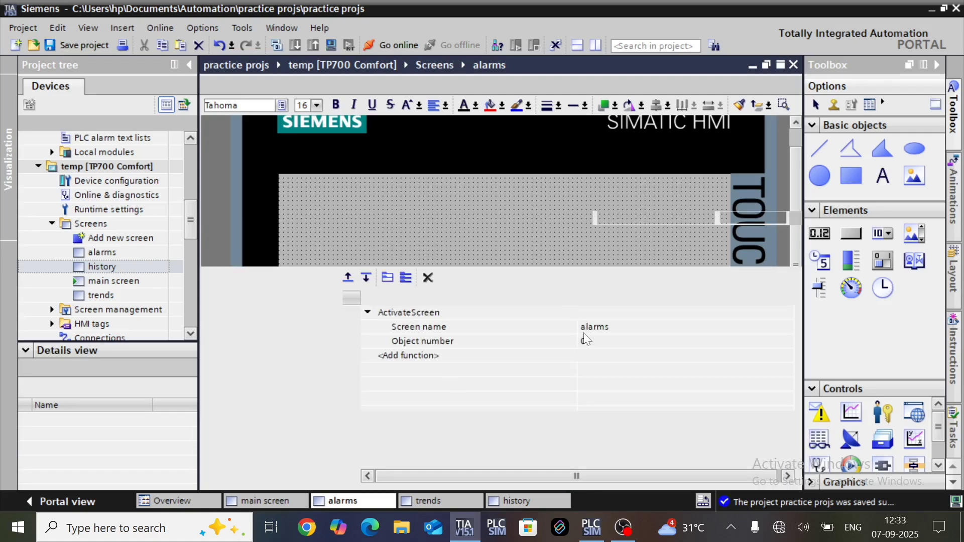
click(622, 328)
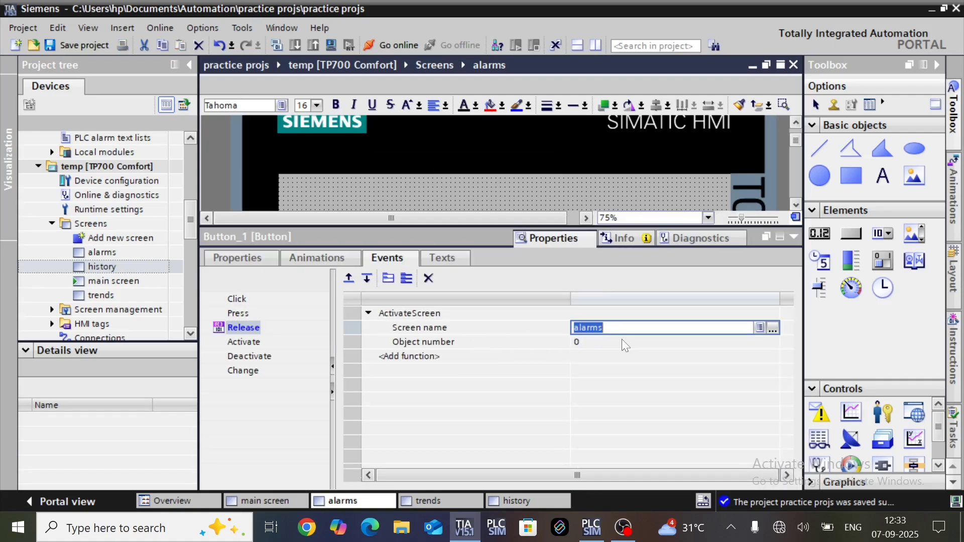
text(m)
click(638, 344)
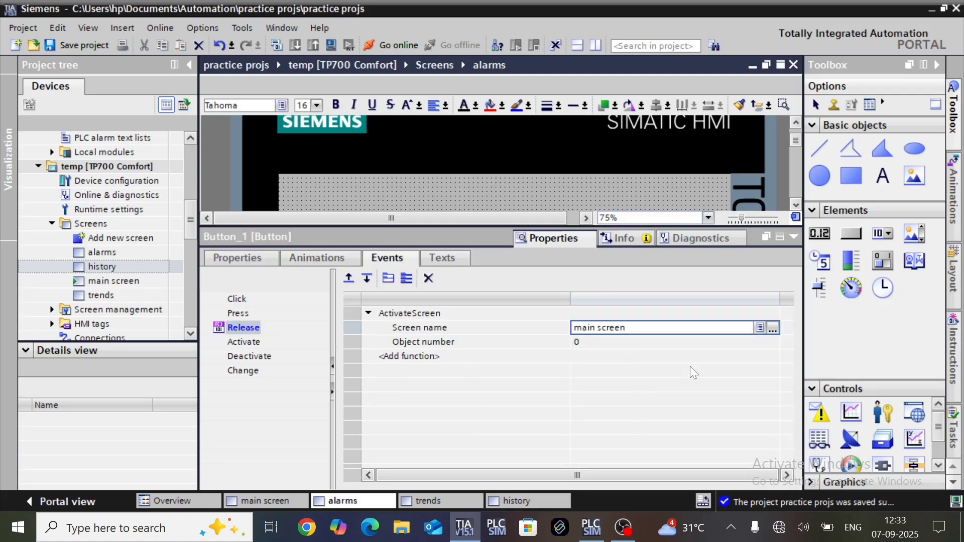
click(794, 237)
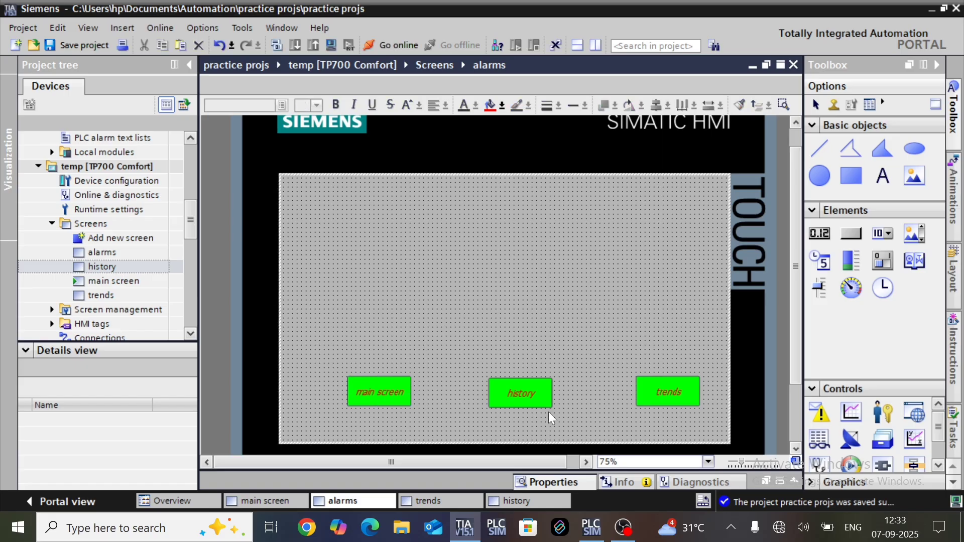
Step: Copy the history button from the alarms screen to the trends screen and set that screen's zoom to 75%
drag(406, 394, 718, 426)
click(523, 397)
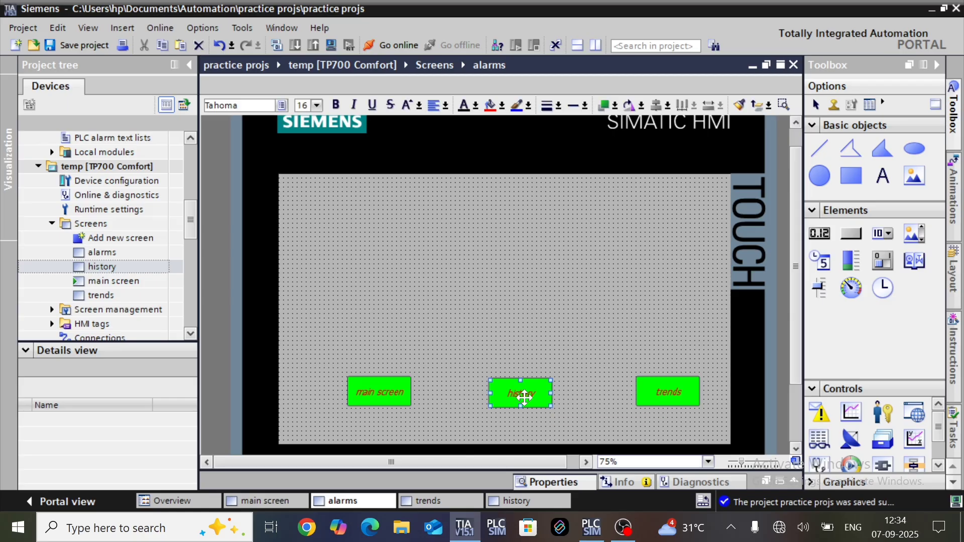
click(461, 501)
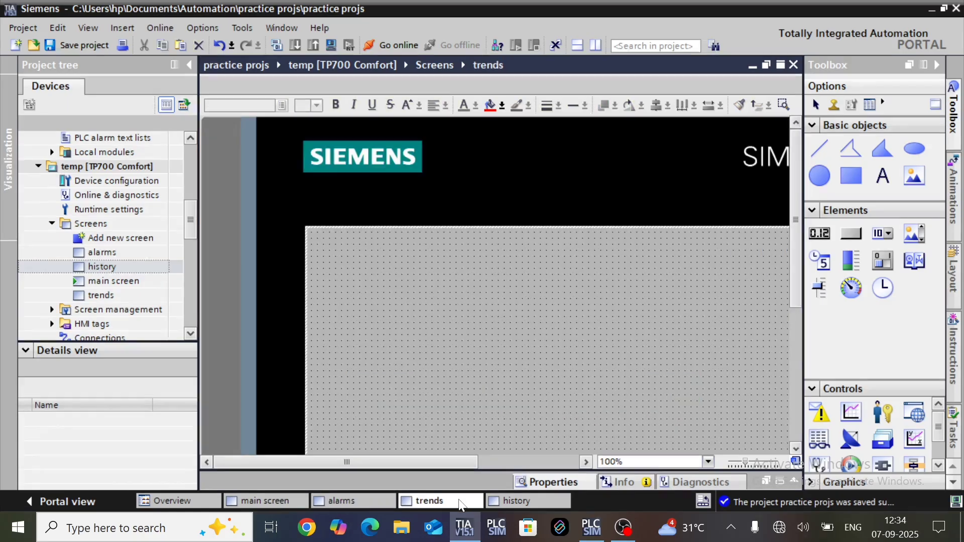
key(ctrl+v)
scroll(511, 412, down, 2)
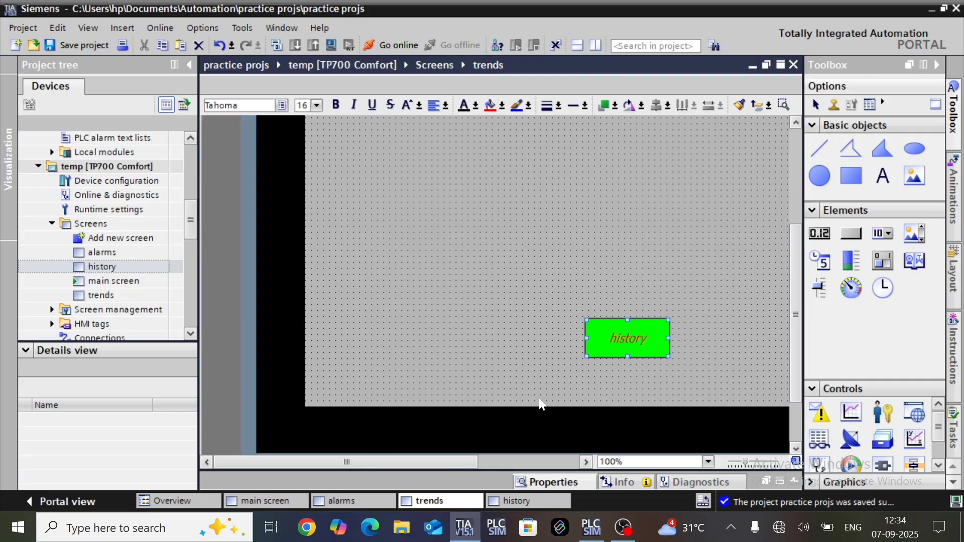
click(709, 462)
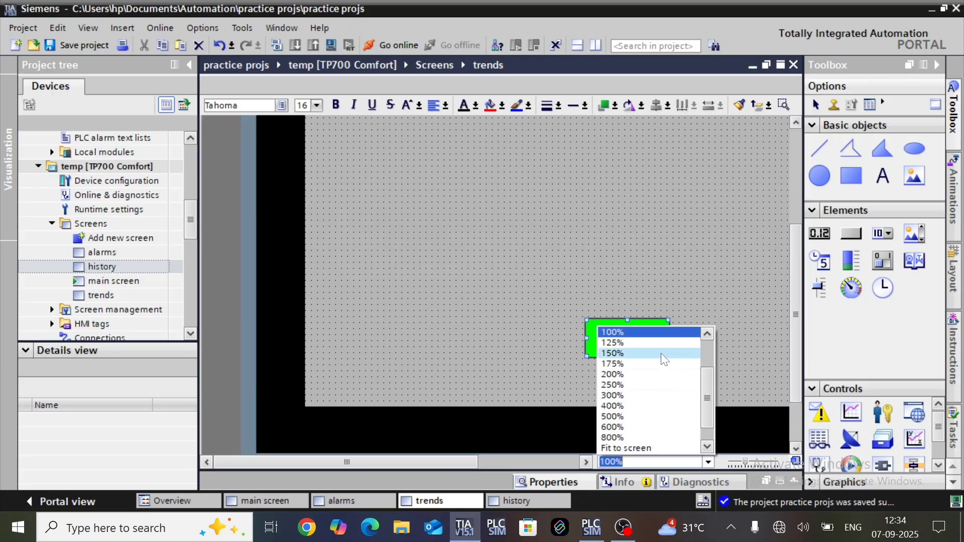
key(Return)
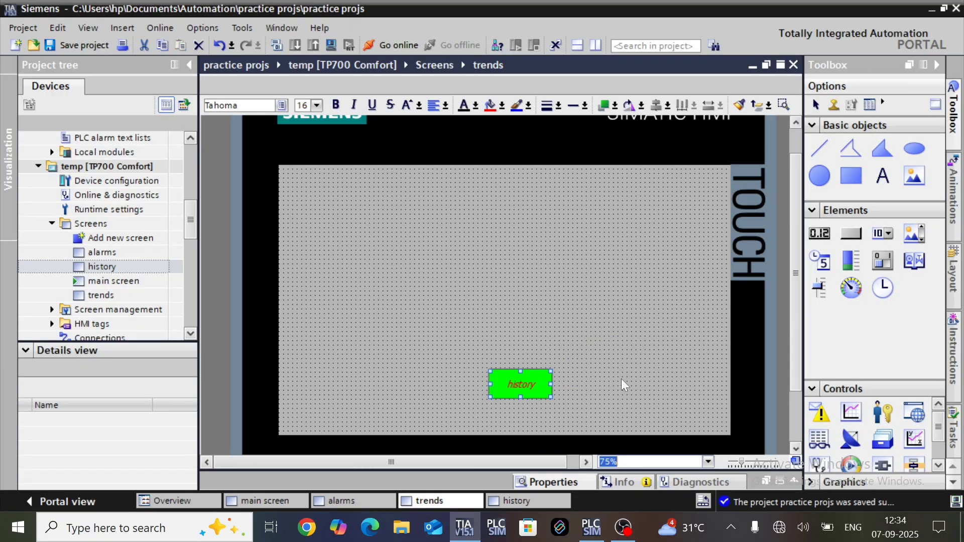
Step: Copy the main screen button from the alarms screen to the trends screen
click(372, 498)
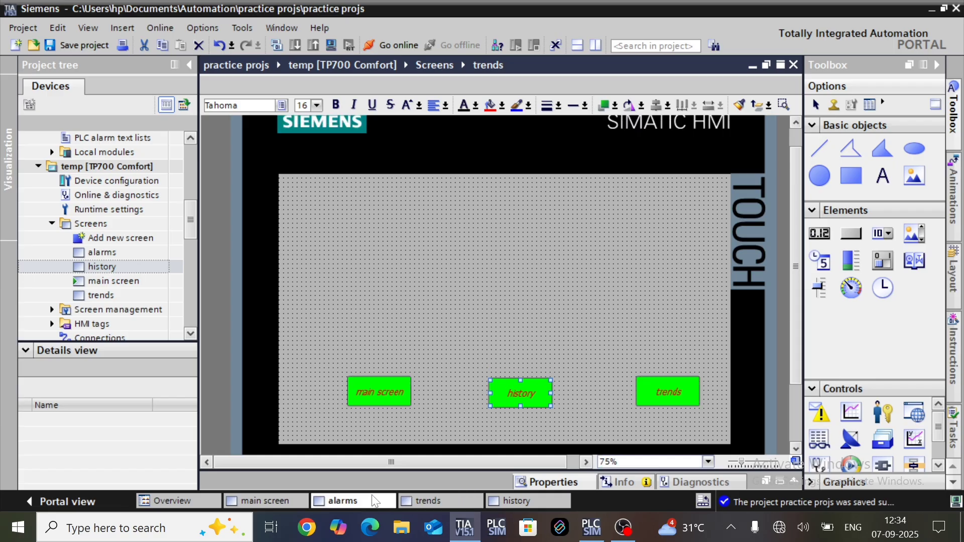
click(397, 392)
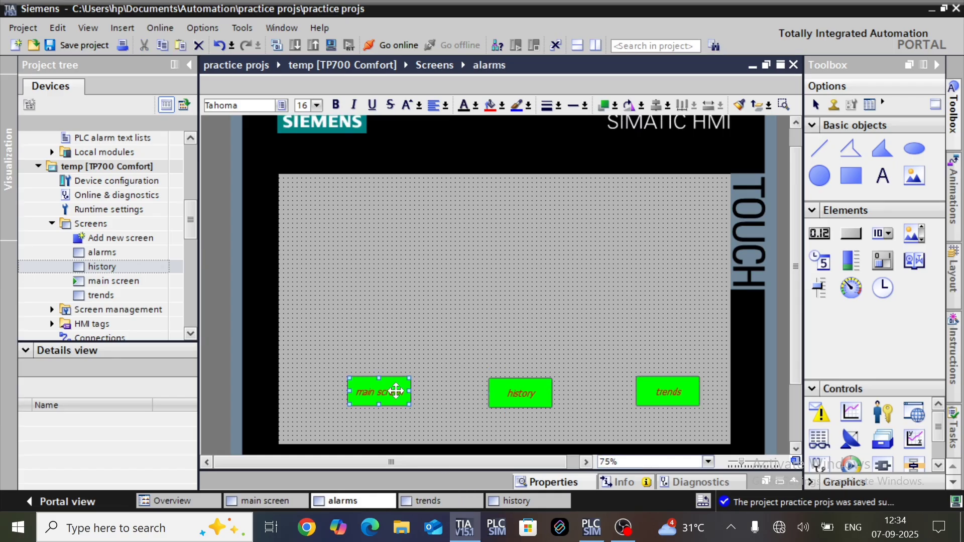
click(441, 501)
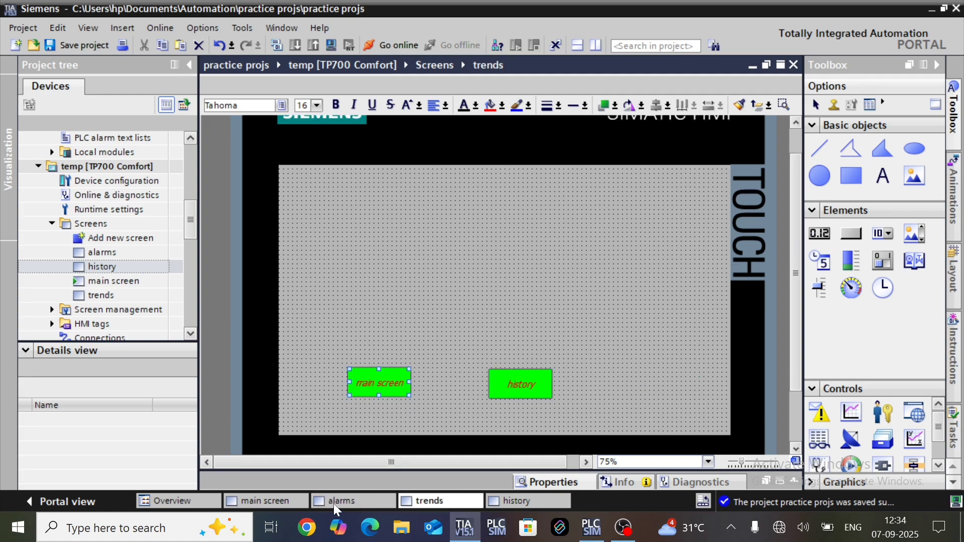
Step: Copy the alarm button from the main screen to the trends screen and place it to the right of the history button
click(284, 496)
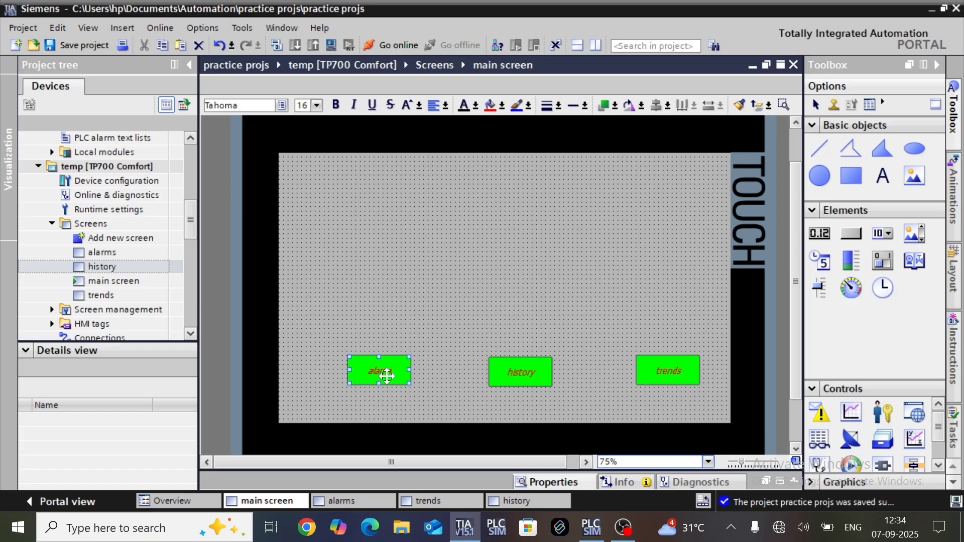
click(436, 500)
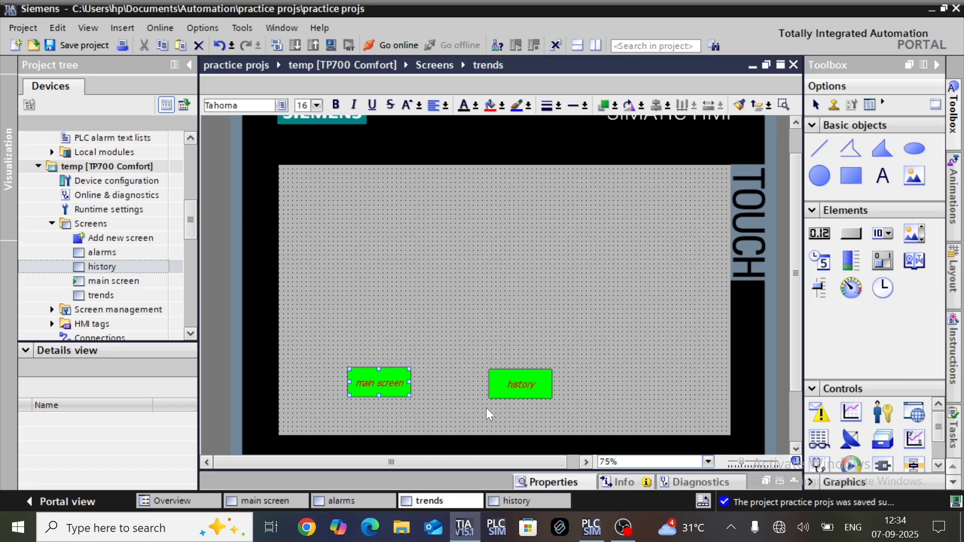
key(ctrl+v)
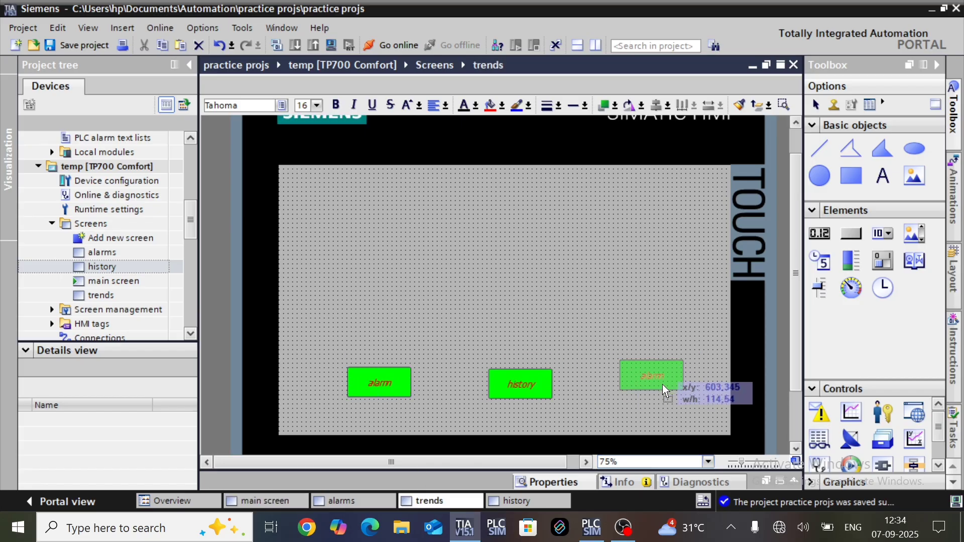
click(657, 384)
click(631, 332)
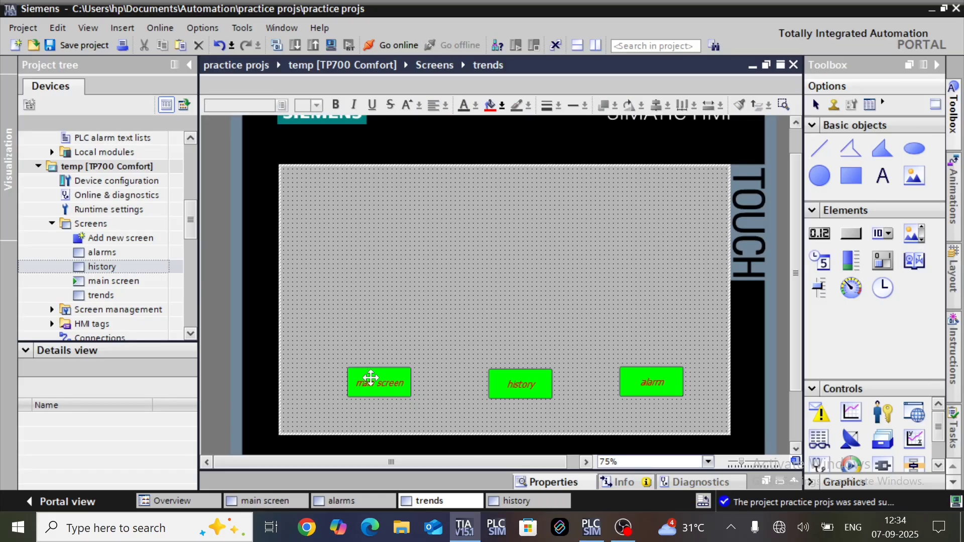
Step: Paste the copied alarm button onto the history screen
click(520, 502)
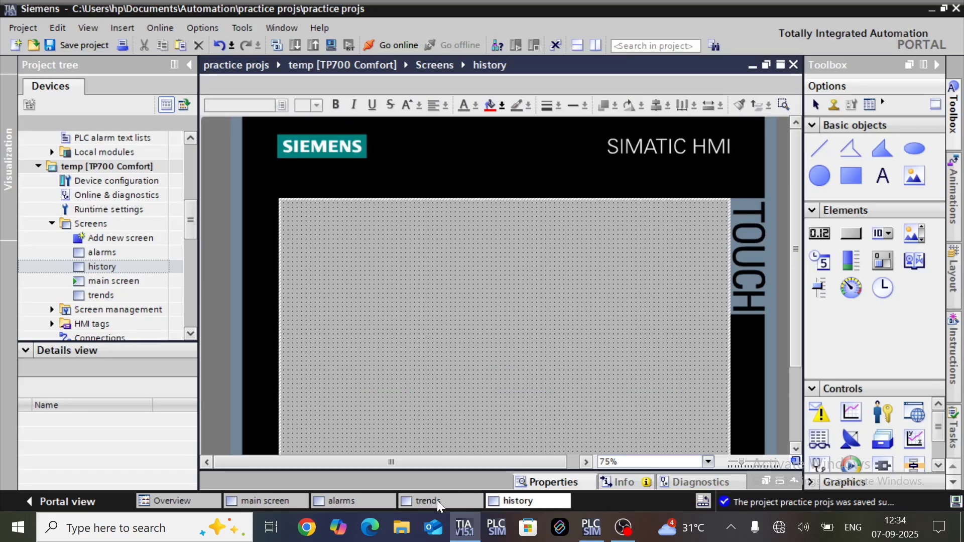
scroll(419, 439, down, 3)
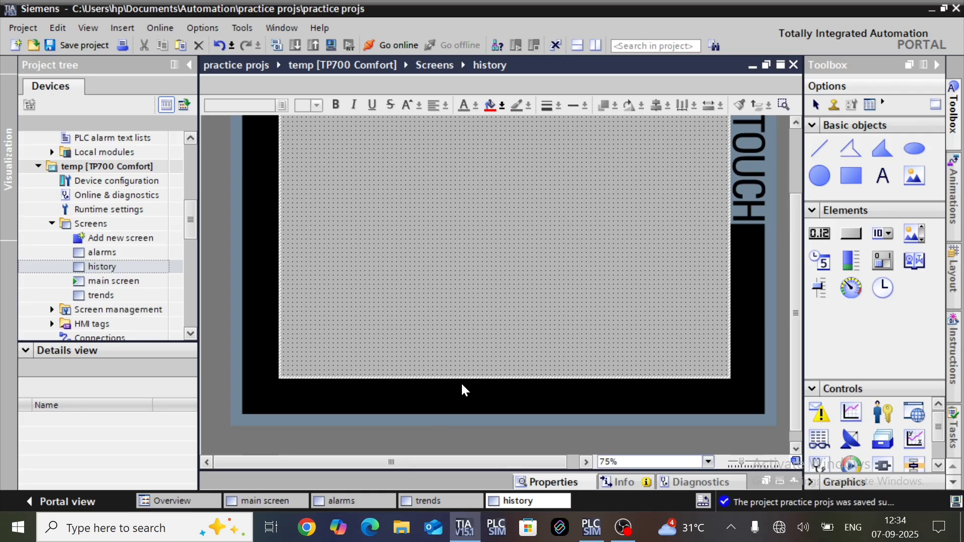
key(ctrl+v)
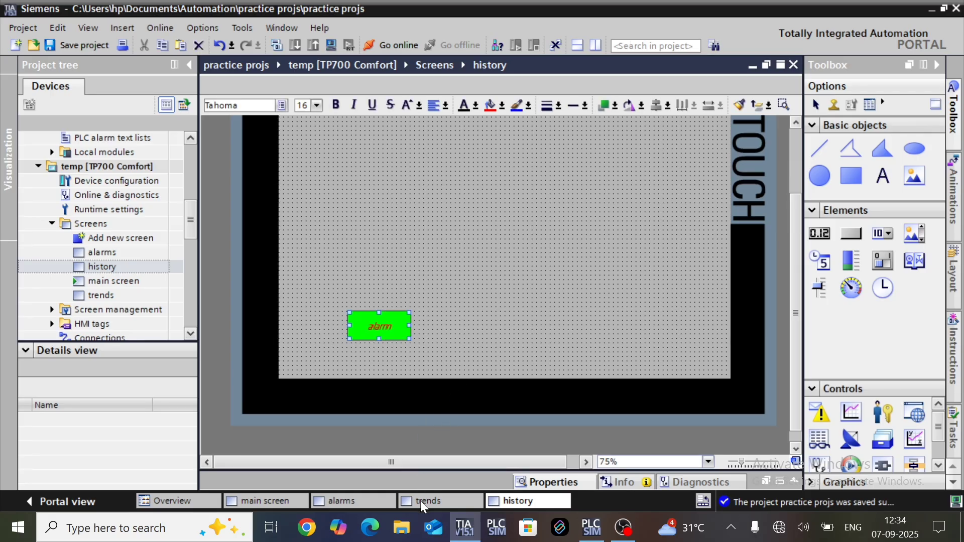
Step: Copy the main screen button from the trends screen to the history screen, placing it to the far right in line with the alarm button
click(421, 501)
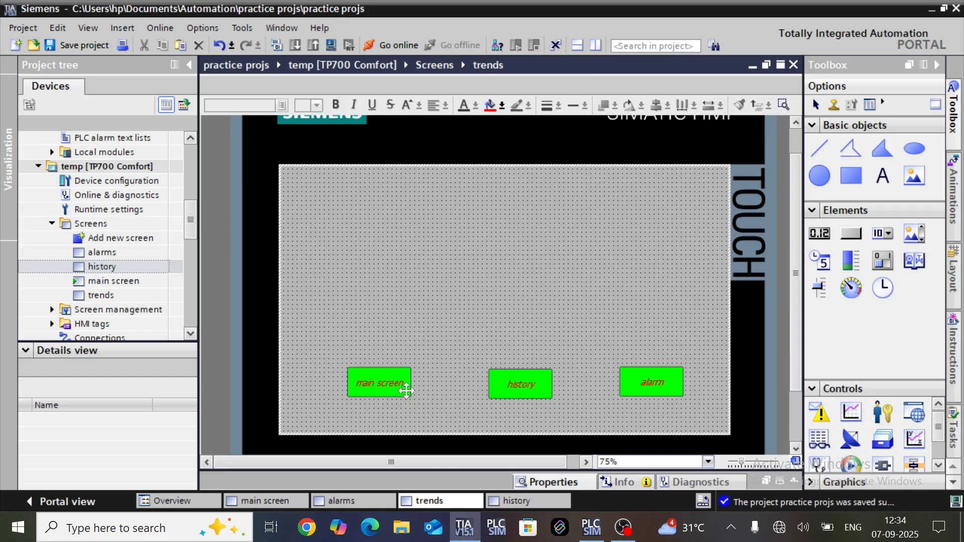
key(ctrl+v)
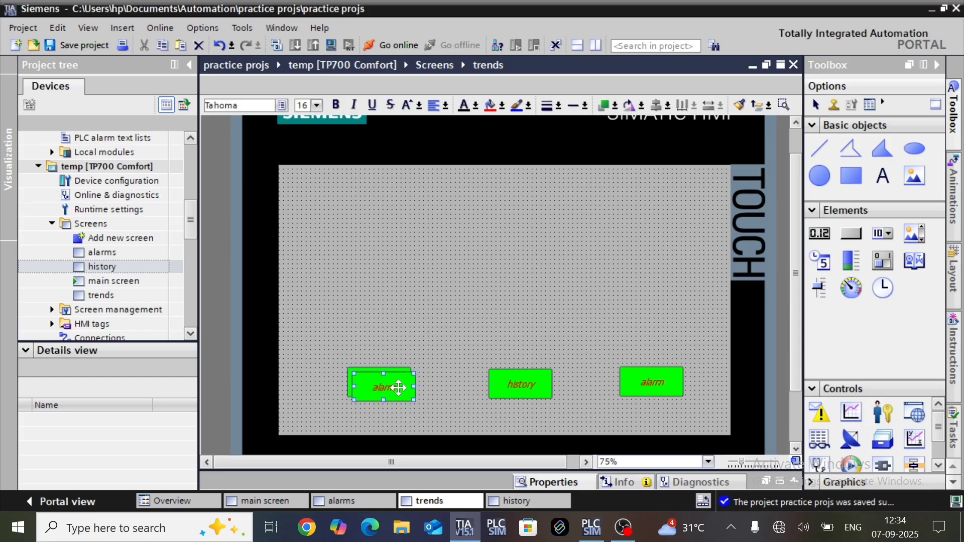
key(Delete)
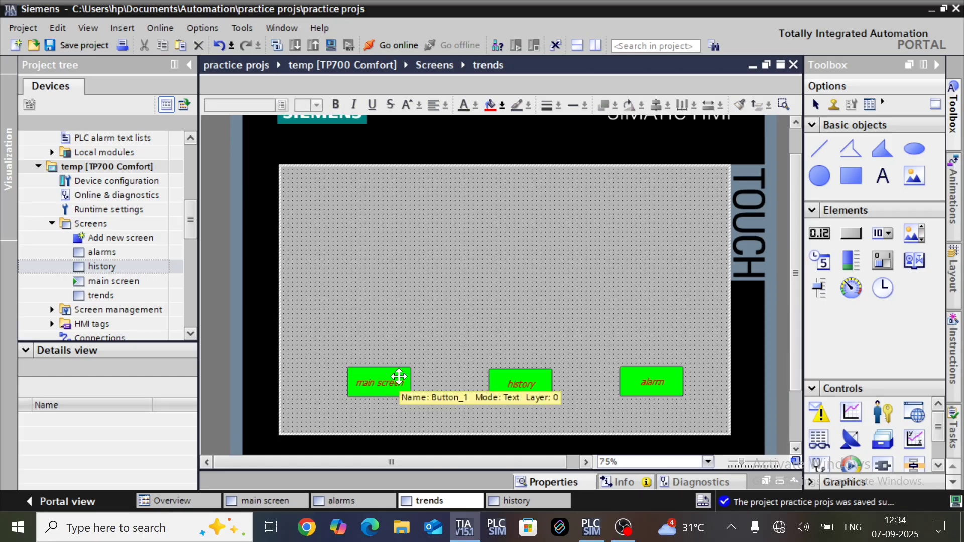
click(400, 379)
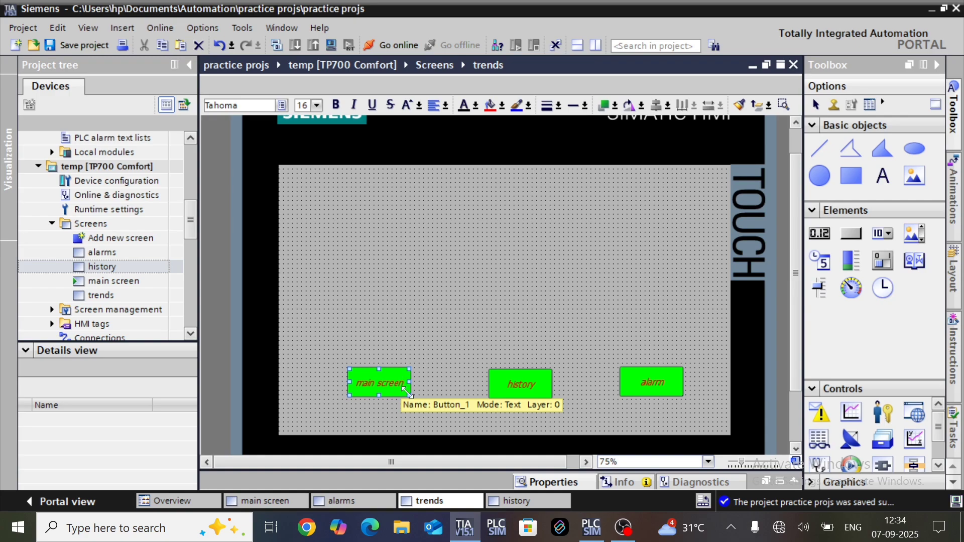
click(501, 501)
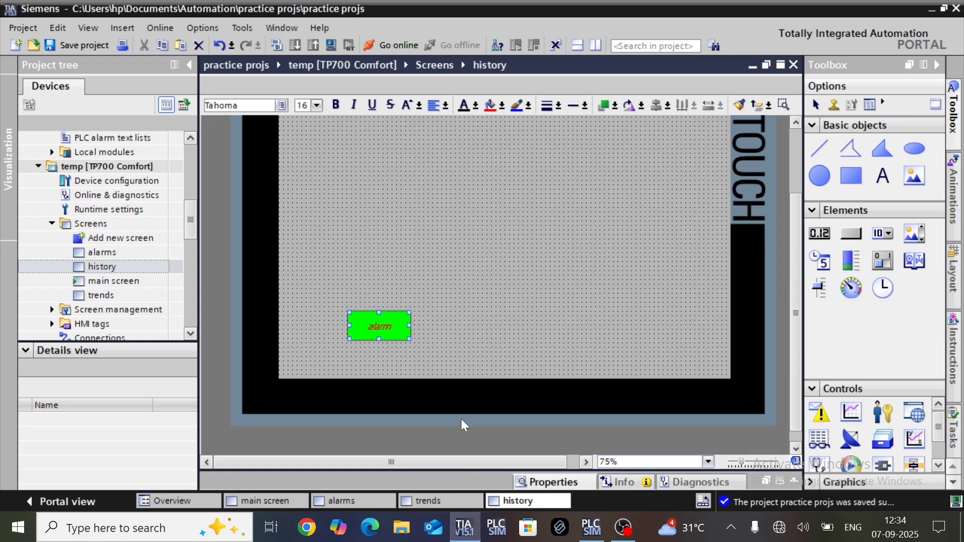
key(ctrl+v)
drag(387, 327, 629, 326)
click(564, 340)
click(555, 354)
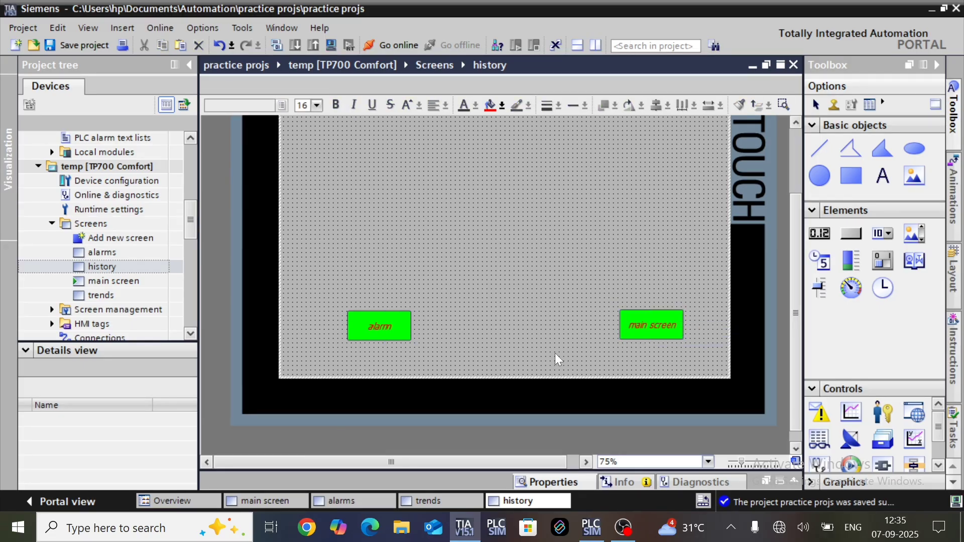
Step: Copy the trends button from the alarms screen to the history screen and place it between the alarm and main screen buttons
click(428, 501)
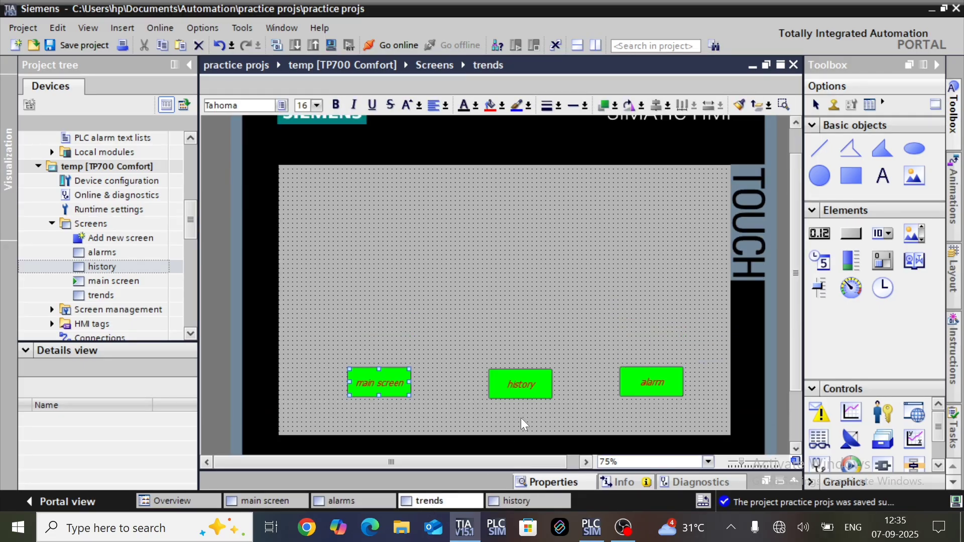
click(351, 501)
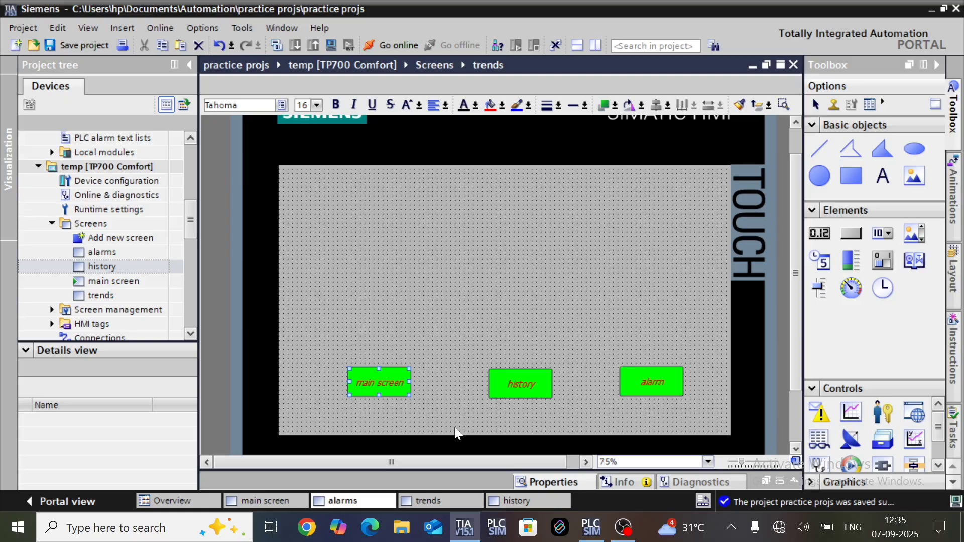
click(686, 393)
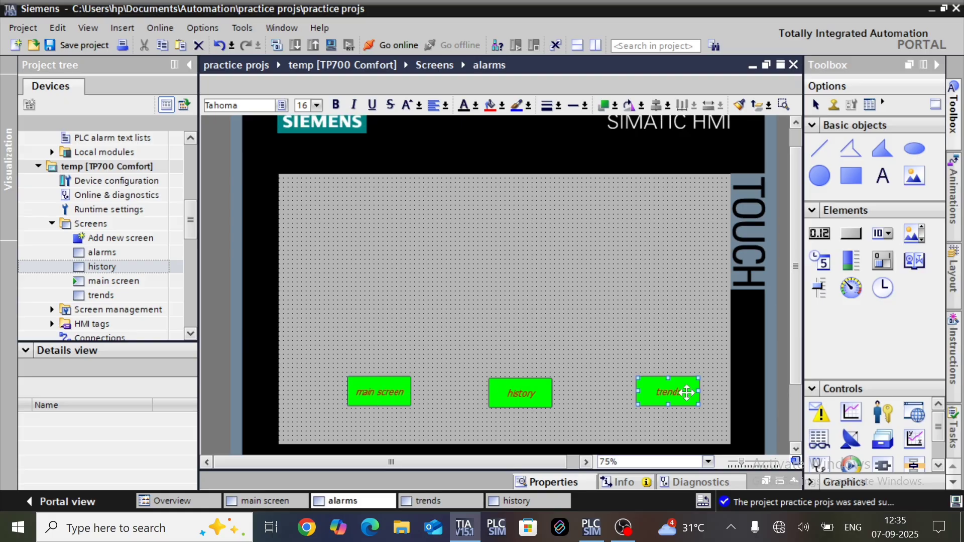
click(556, 502)
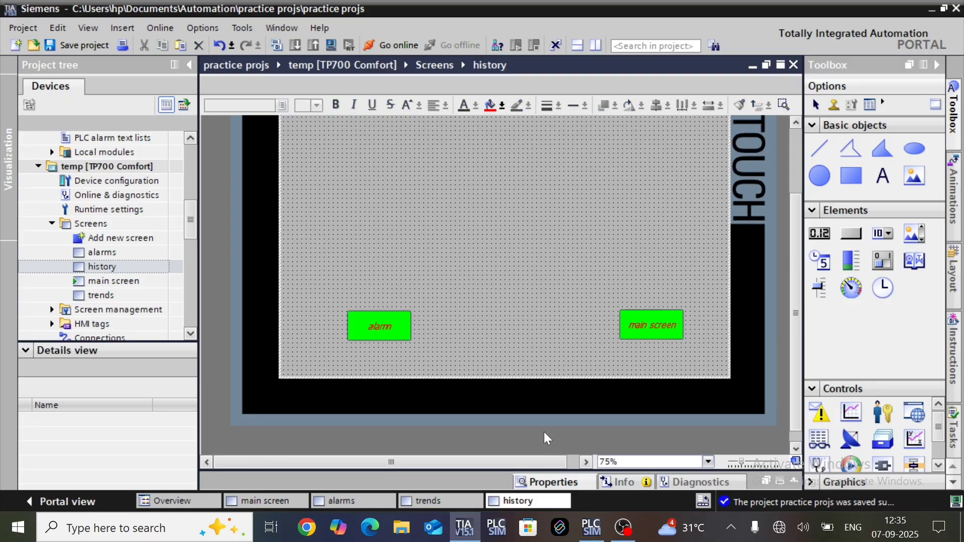
key(ctrl+v)
drag(672, 327, 526, 325)
click(551, 263)
scroll(561, 252, up, 3)
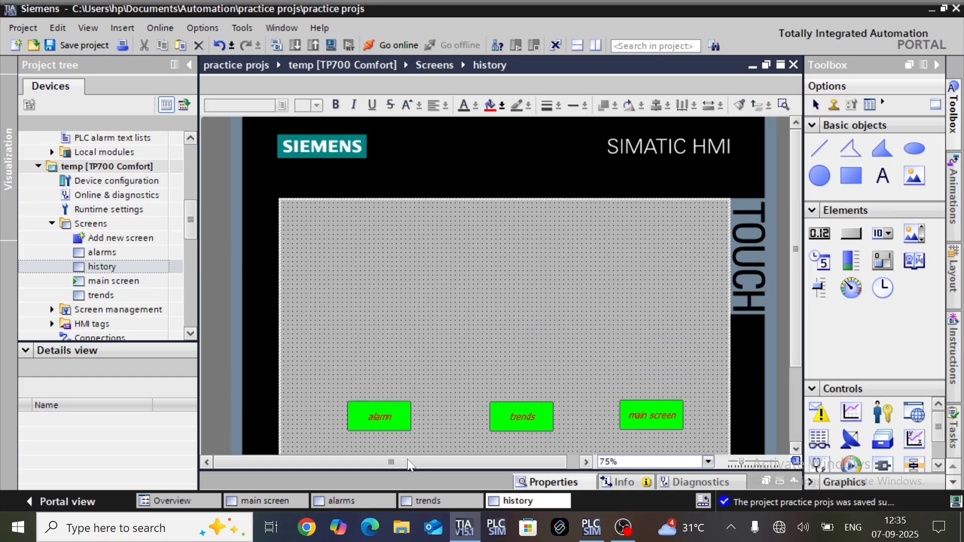
Step: Review the navigation buttons on the main, alarms and trends screens
click(290, 501)
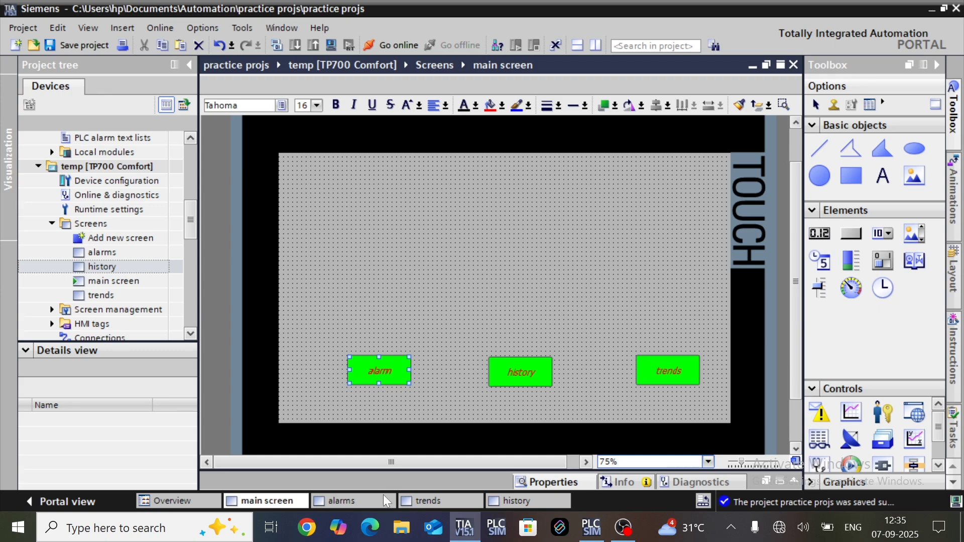
click(372, 504)
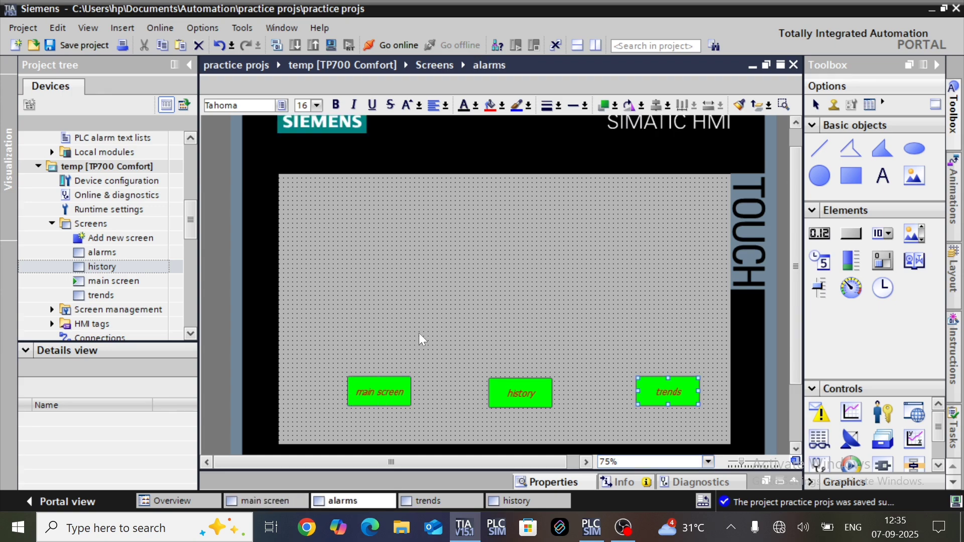
click(650, 339)
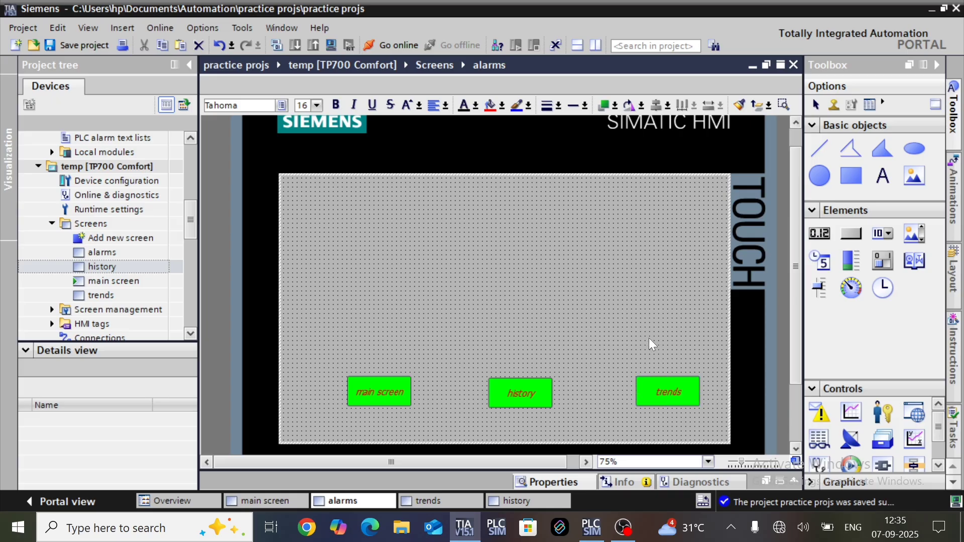
click(448, 506)
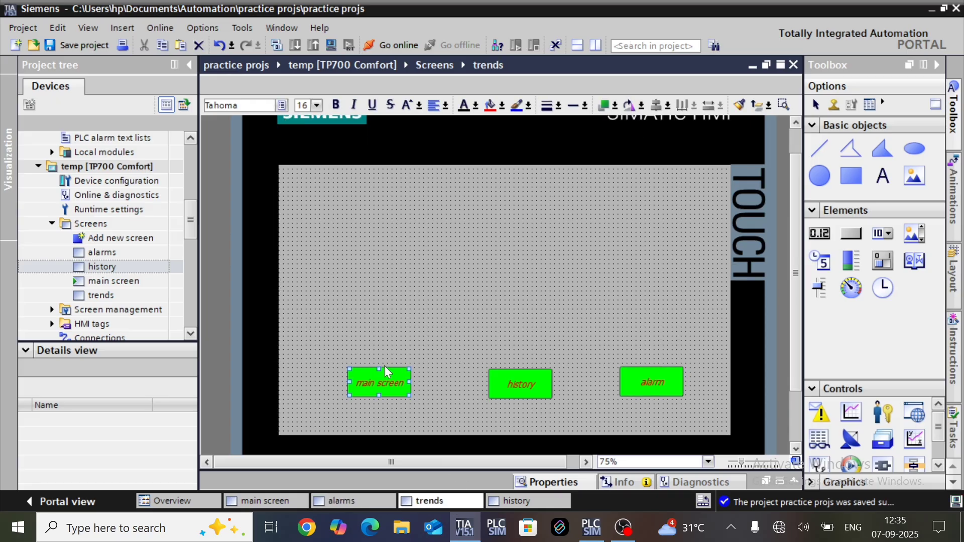
click(405, 321)
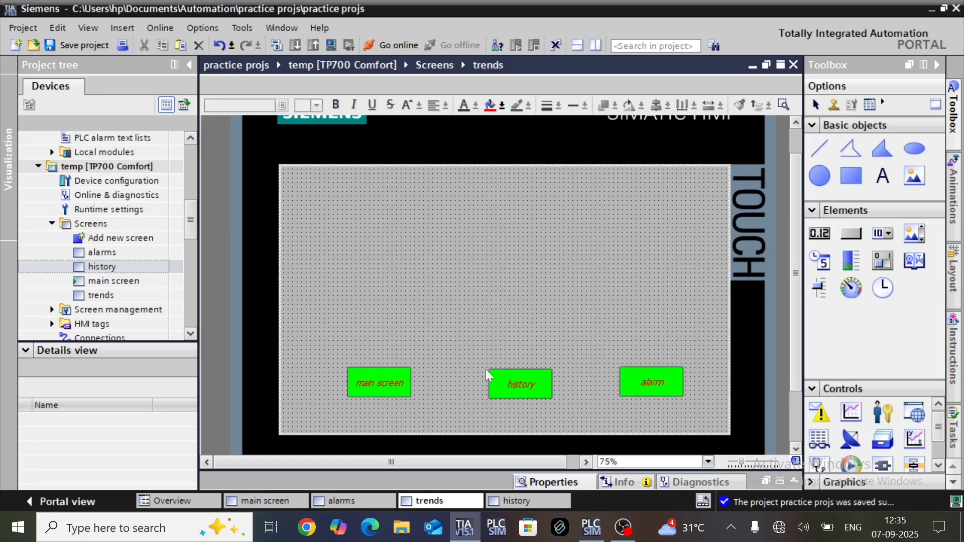
Step: Check the history screen's buttons, then save the project and compile the HMI device
click(553, 502)
scroll(380, 405, down, 3)
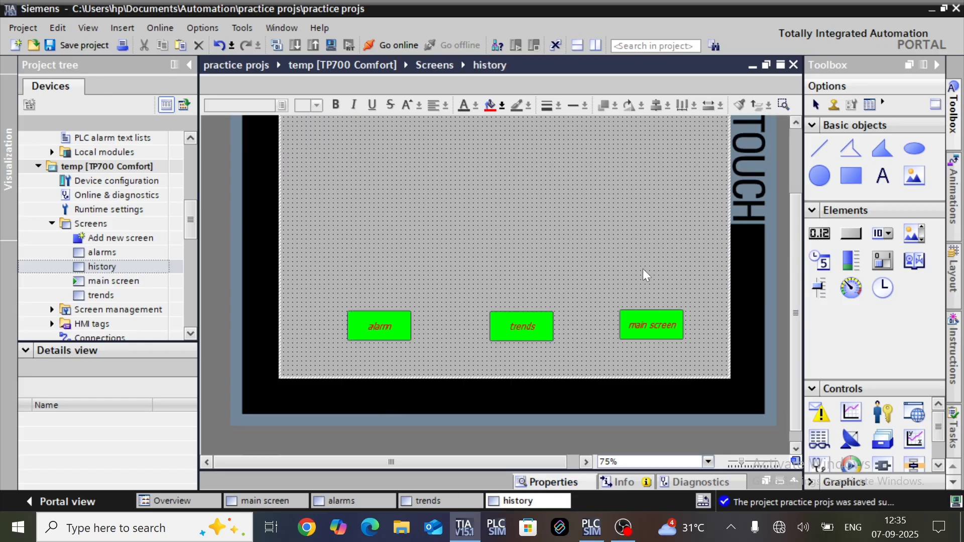
scroll(674, 276, up, 3)
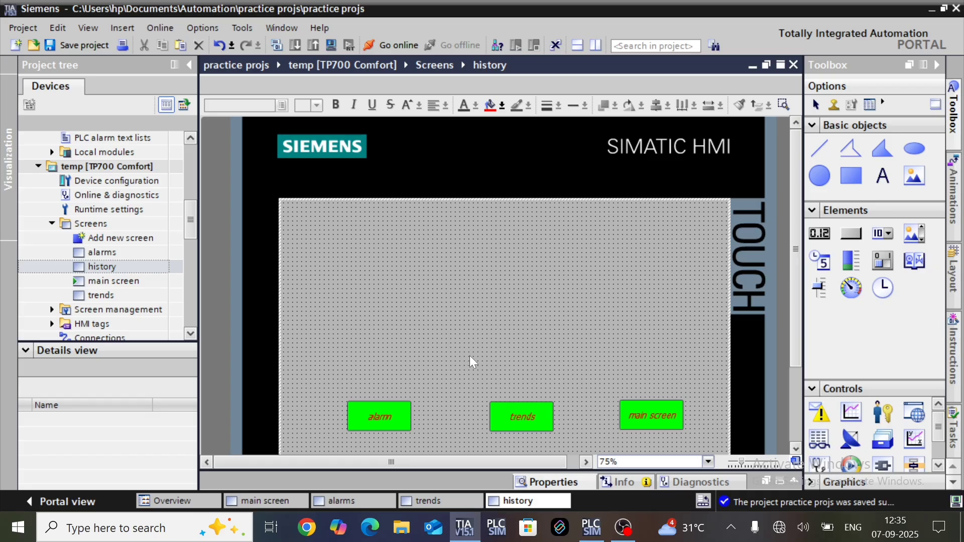
click(87, 46)
click(276, 46)
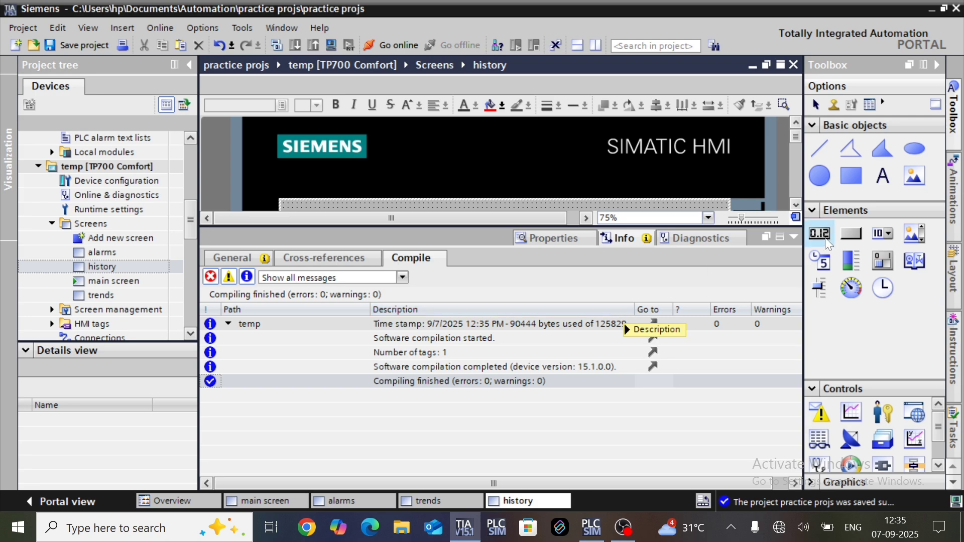
click(794, 237)
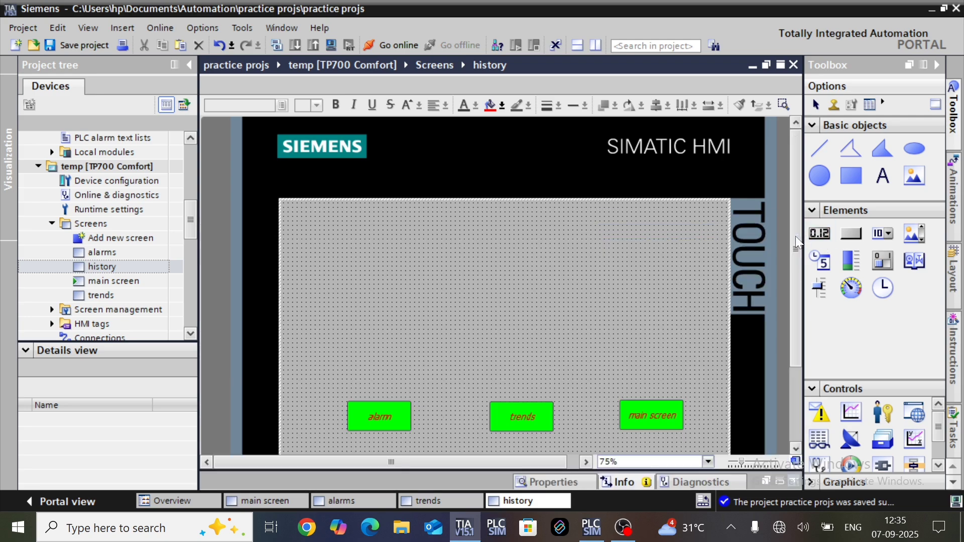
Step: Simulate the HMI and test navigation from history to alarms and back, then close the simulation
click(330, 44)
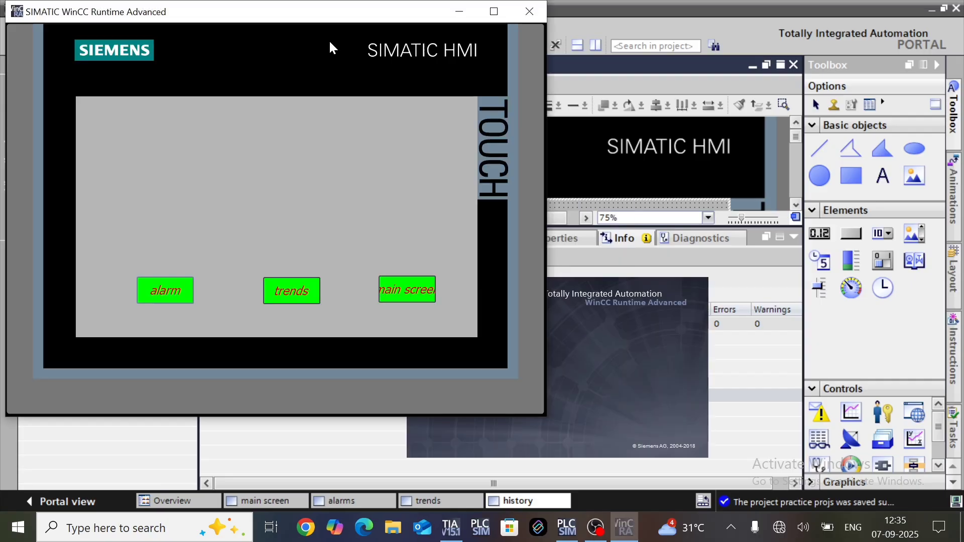
click(493, 12)
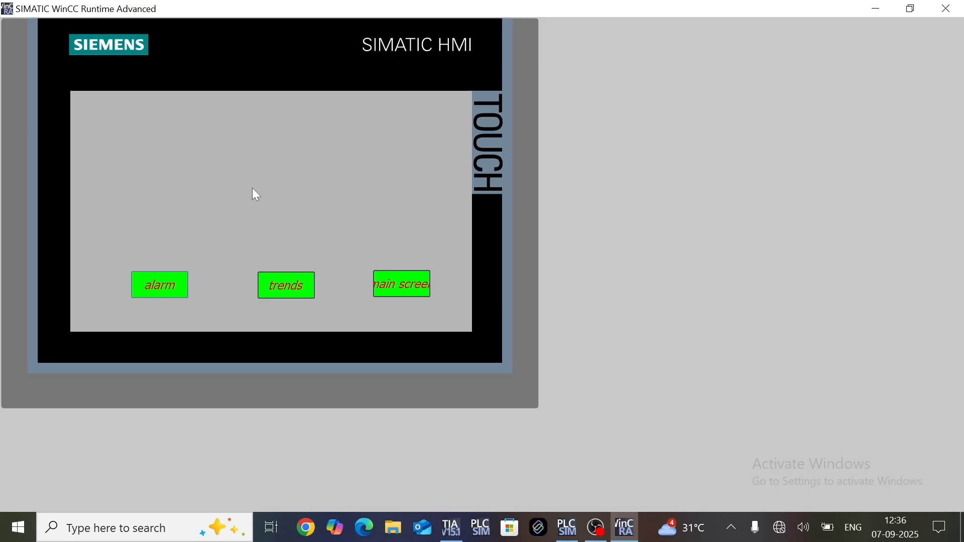
click(160, 286)
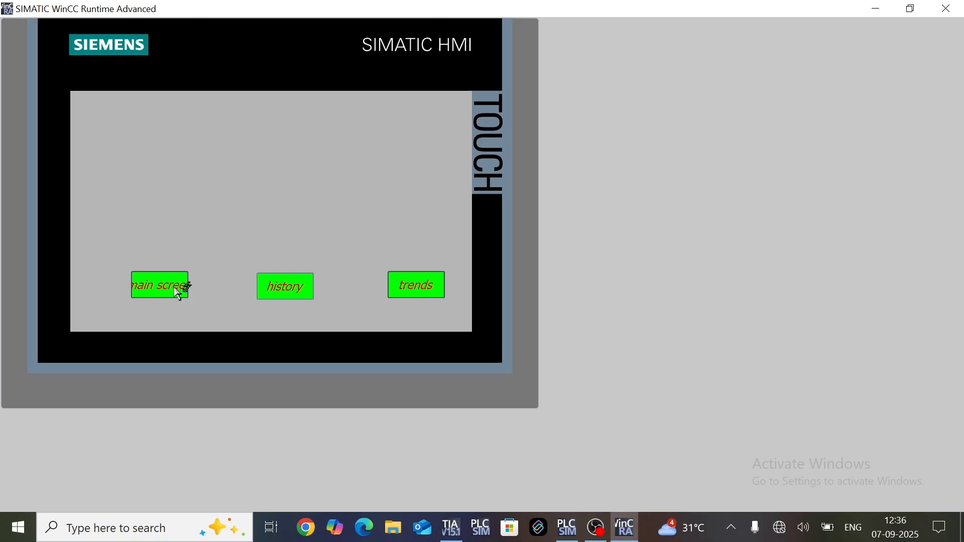
click(303, 293)
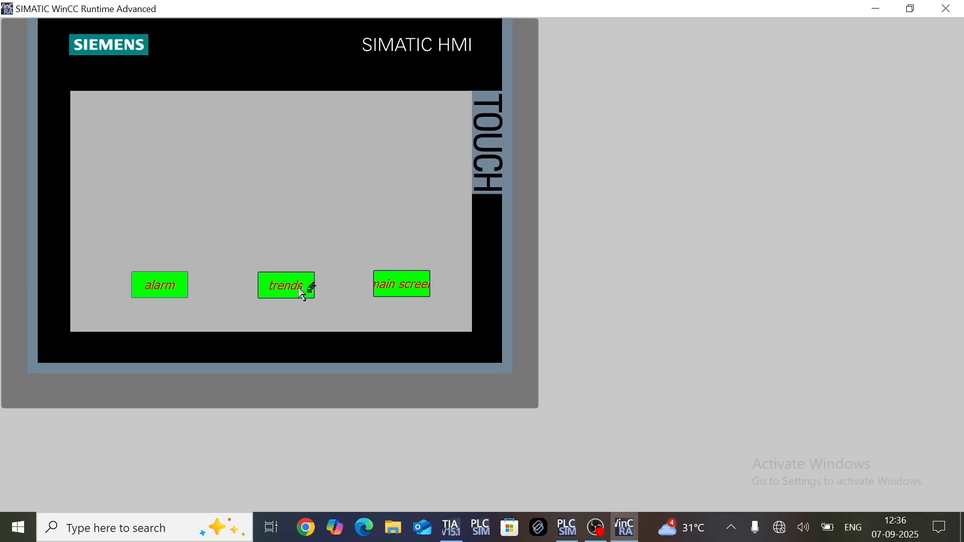
click(946, 8)
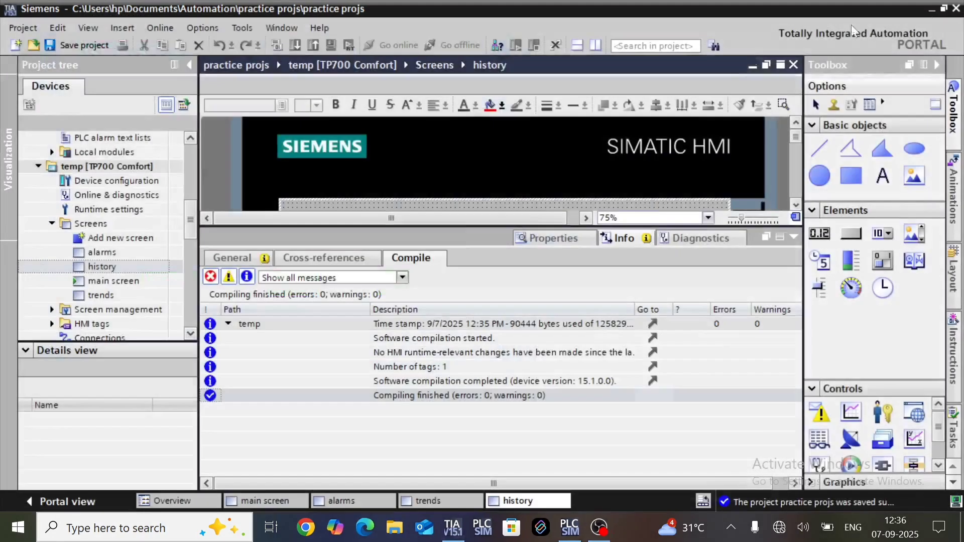
click(796, 240)
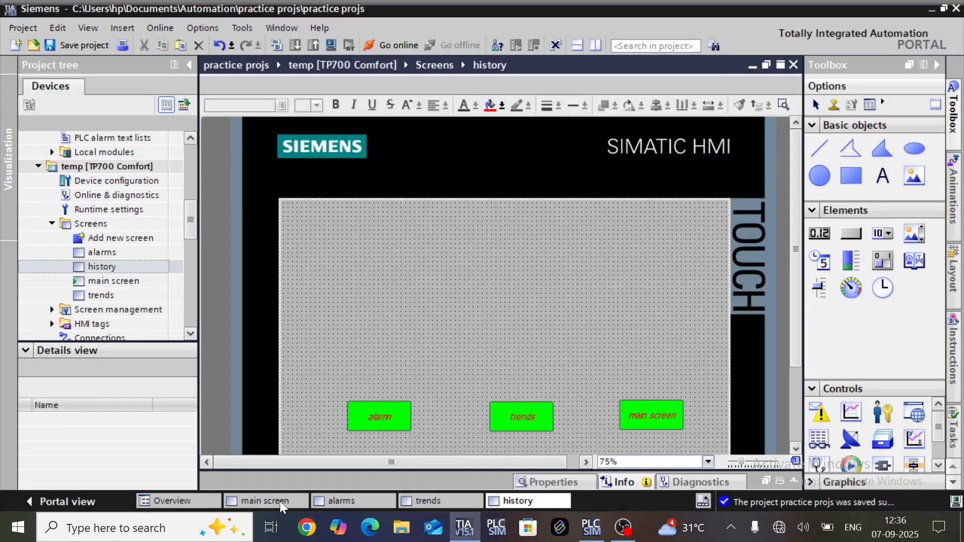
Step: Add a text field reading "main screen" to the main screen and place it near the top centre as a title
click(279, 501)
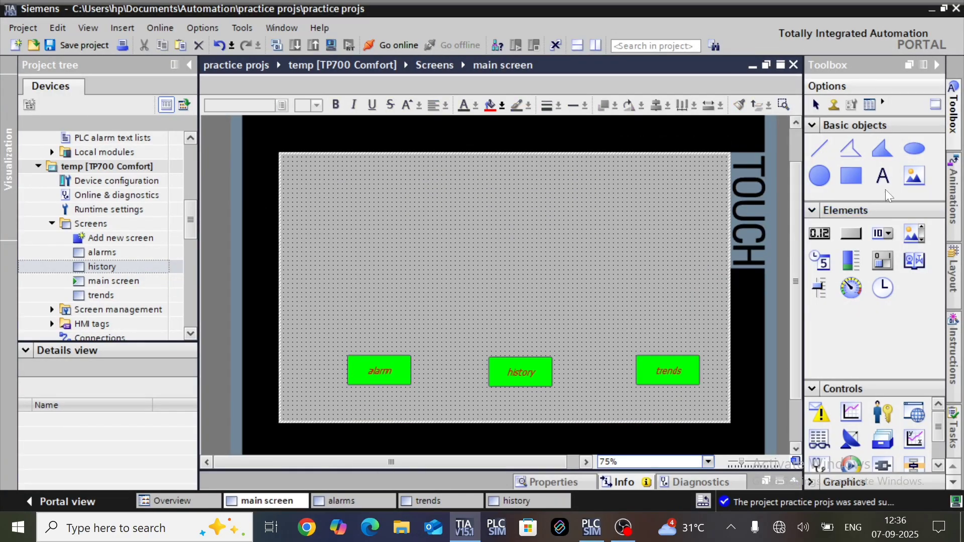
click(511, 201)
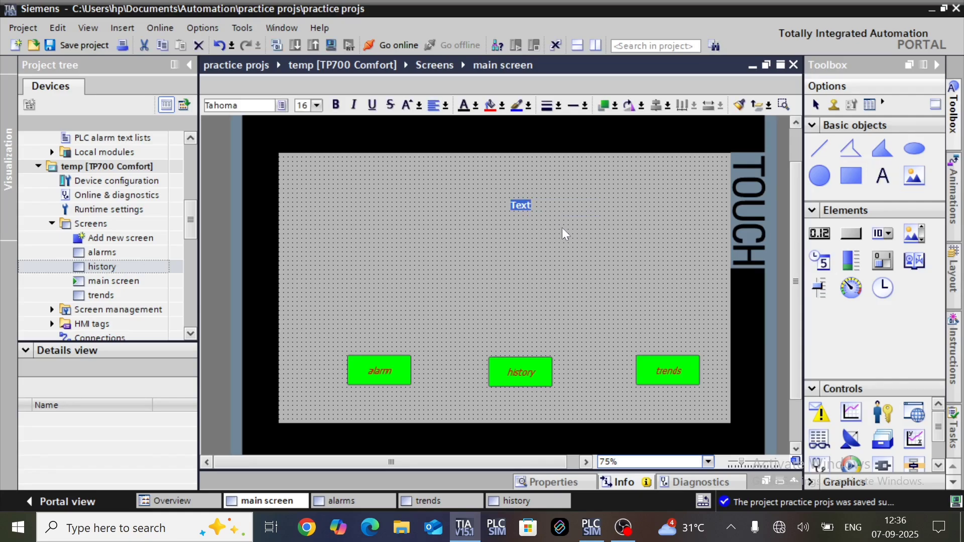
text(main screen)
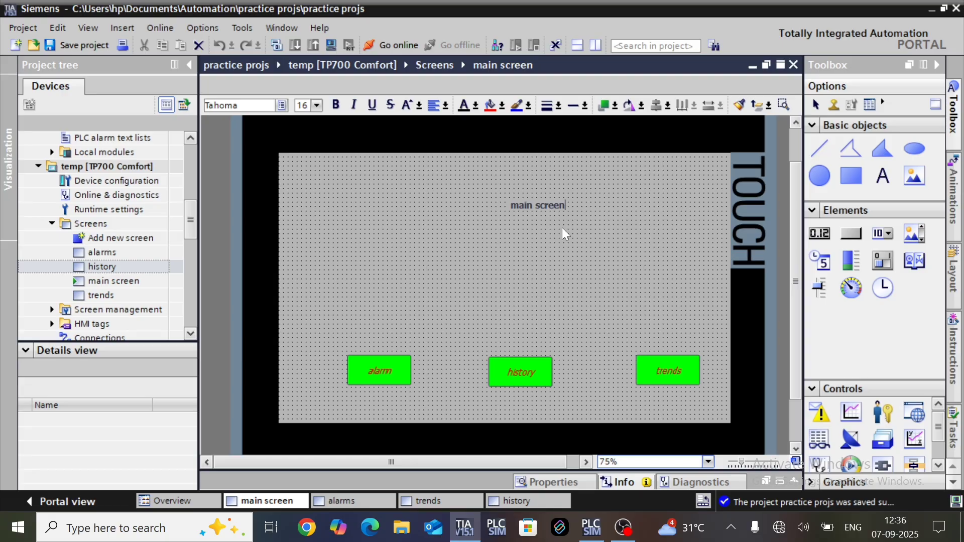
click(545, 256)
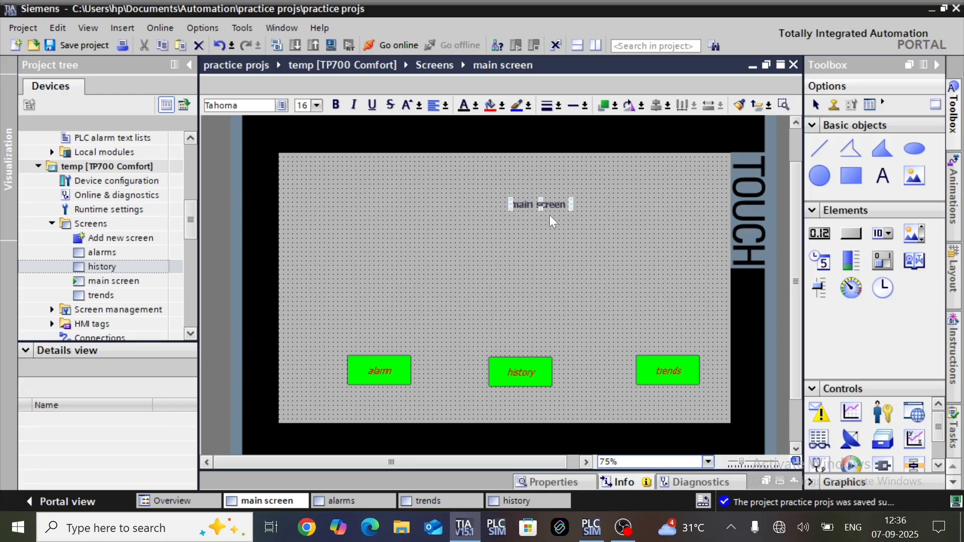
drag(548, 206, 503, 178)
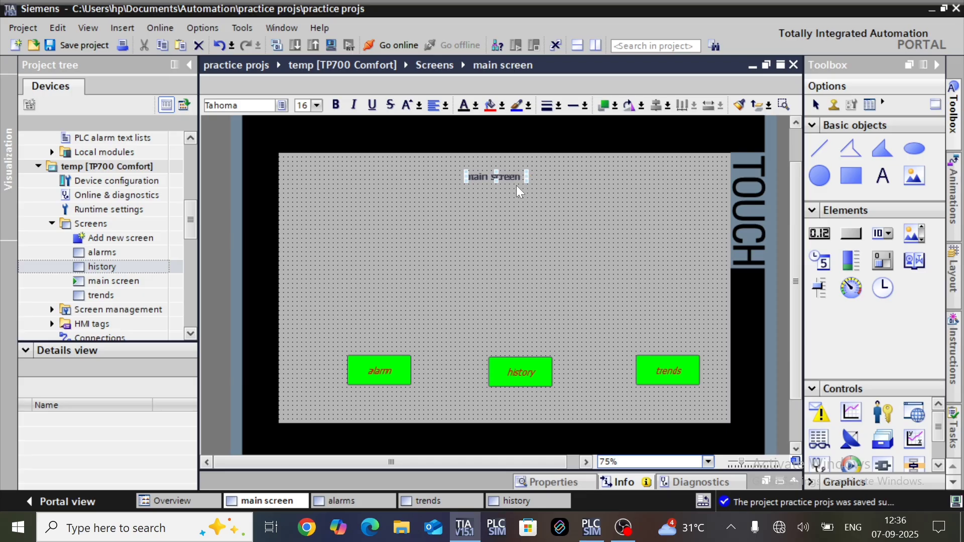
Step: Set the background fill pattern of the main screen's title text to Solid
scroll(516, 186, up, 1)
scroll(516, 186, up, 1)
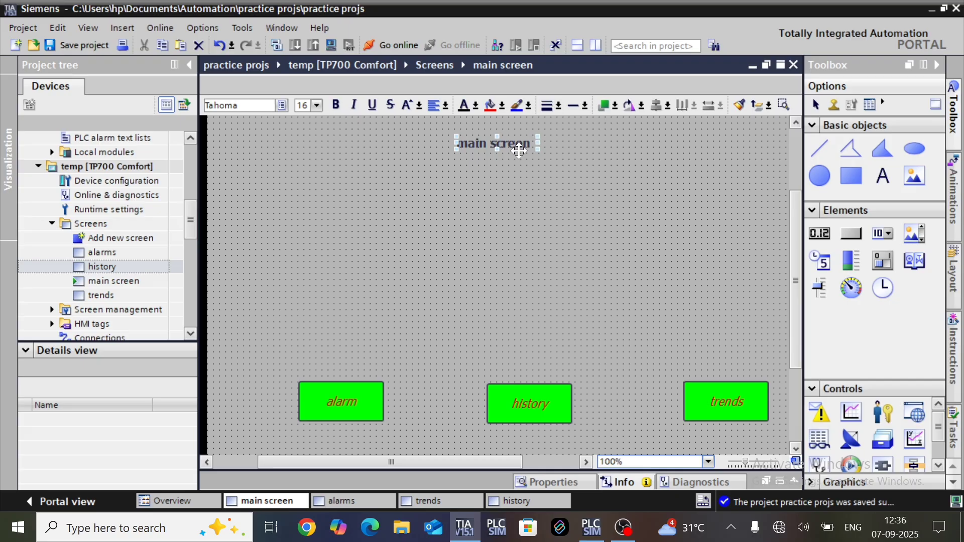
right_click(486, 144)
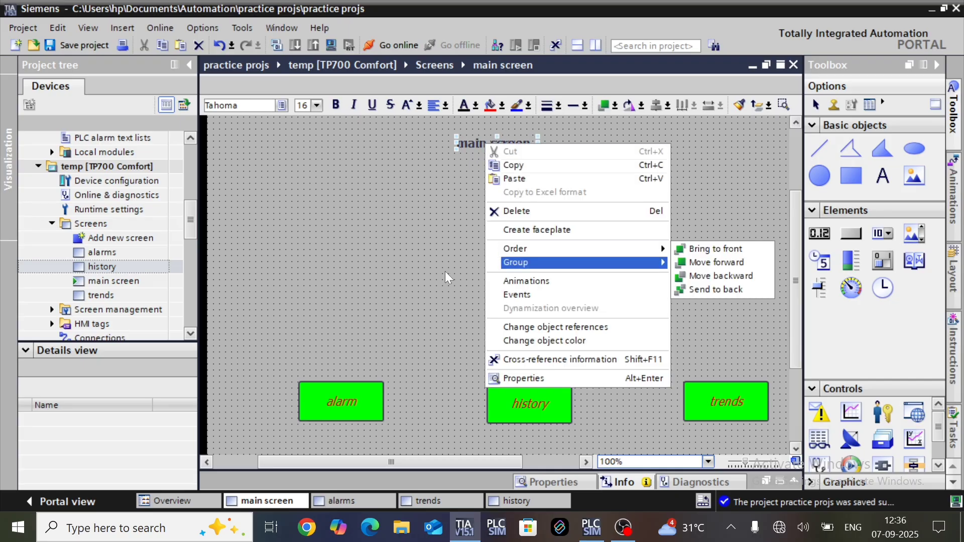
click(445, 271)
right_click(483, 145)
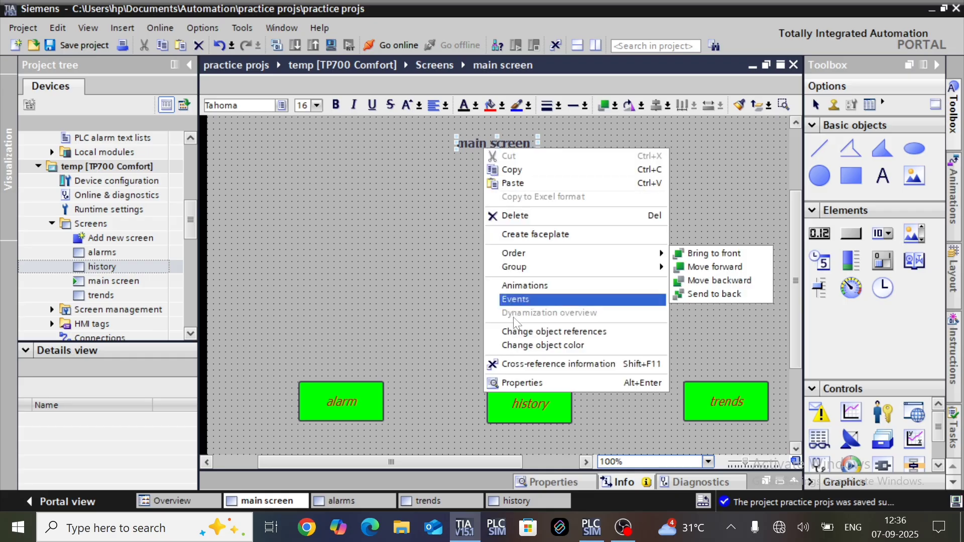
click(520, 384)
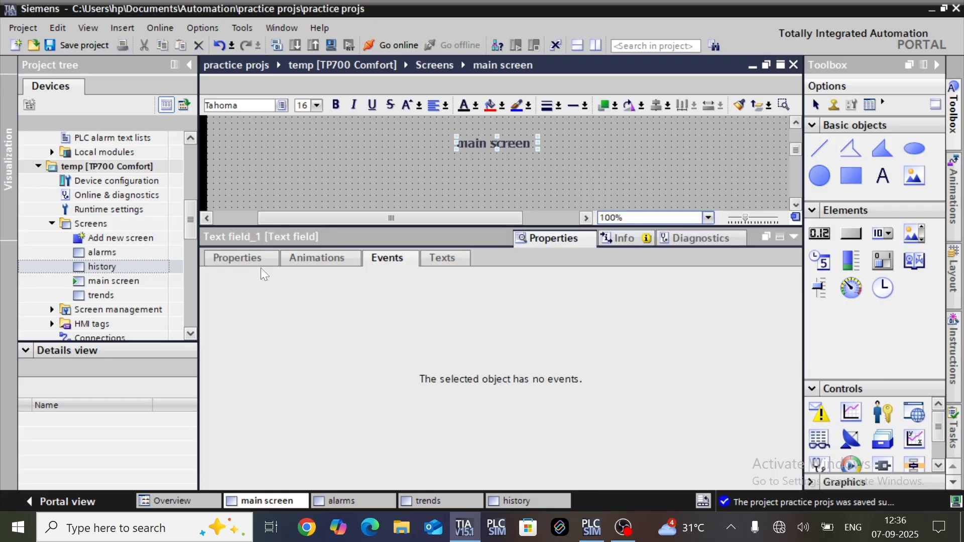
click(241, 258)
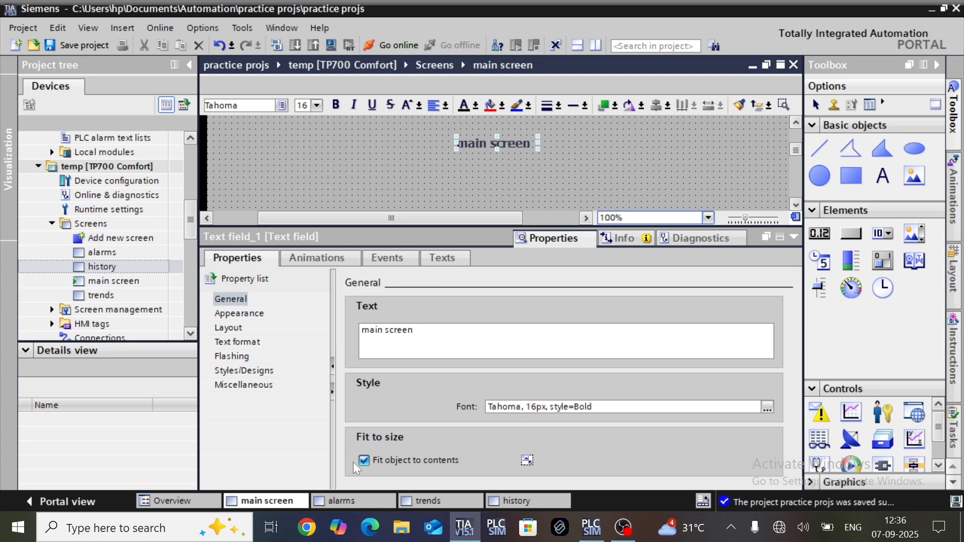
click(239, 314)
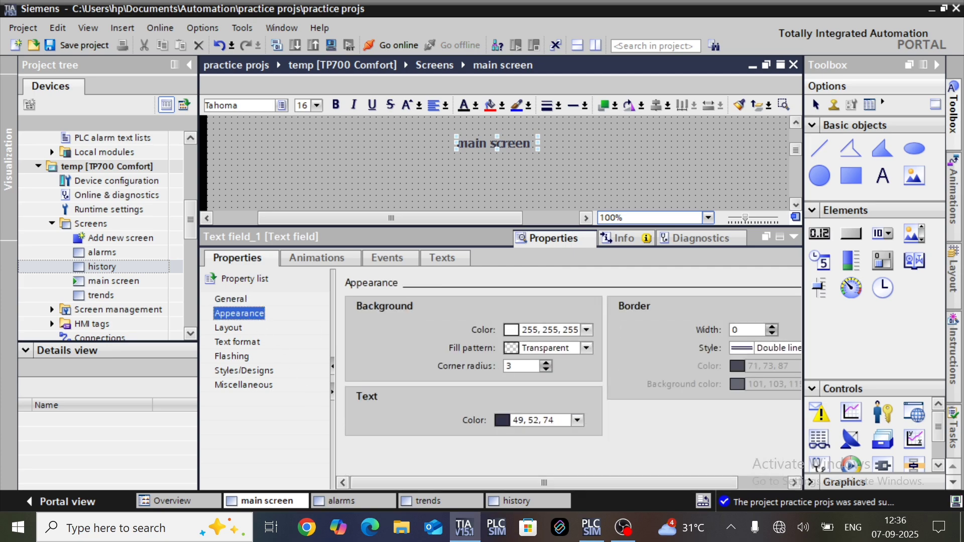
click(587, 348)
click(552, 374)
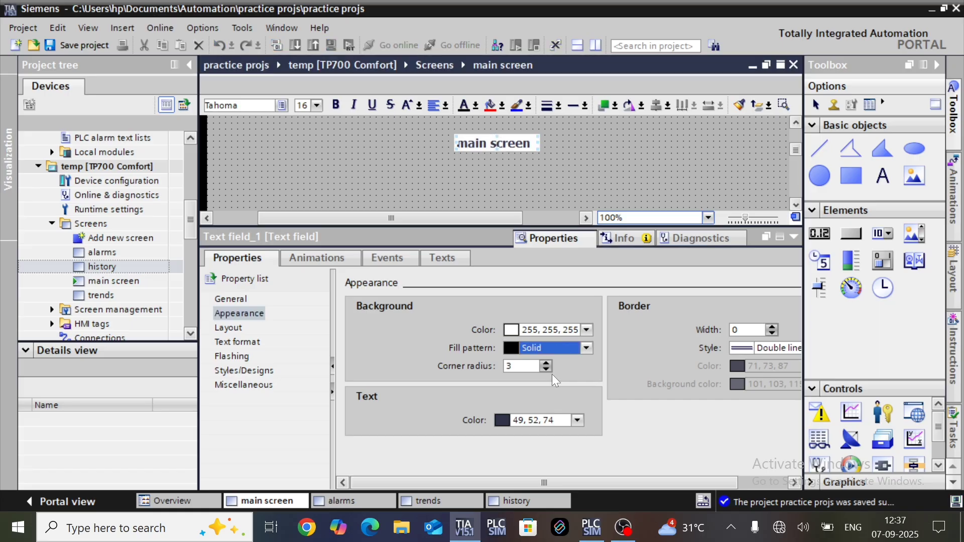
Step: Try yellow (255, 255, 0) text on an orange (255, 153, 0) background for the title
click(578, 420)
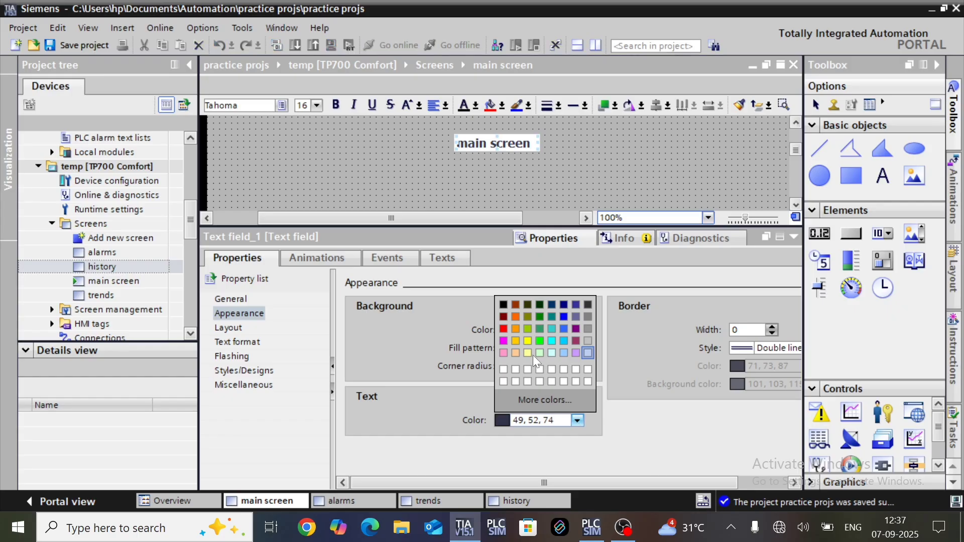
click(530, 342)
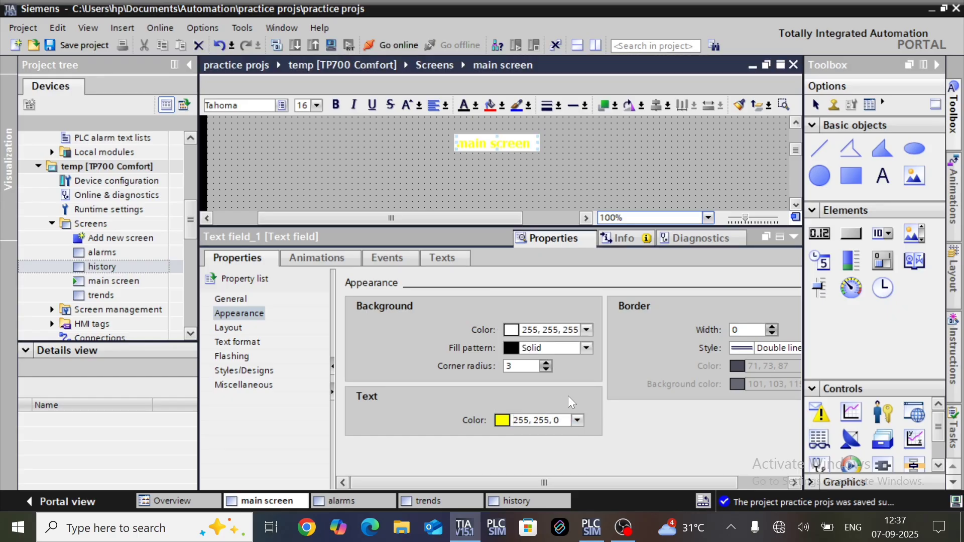
click(587, 331)
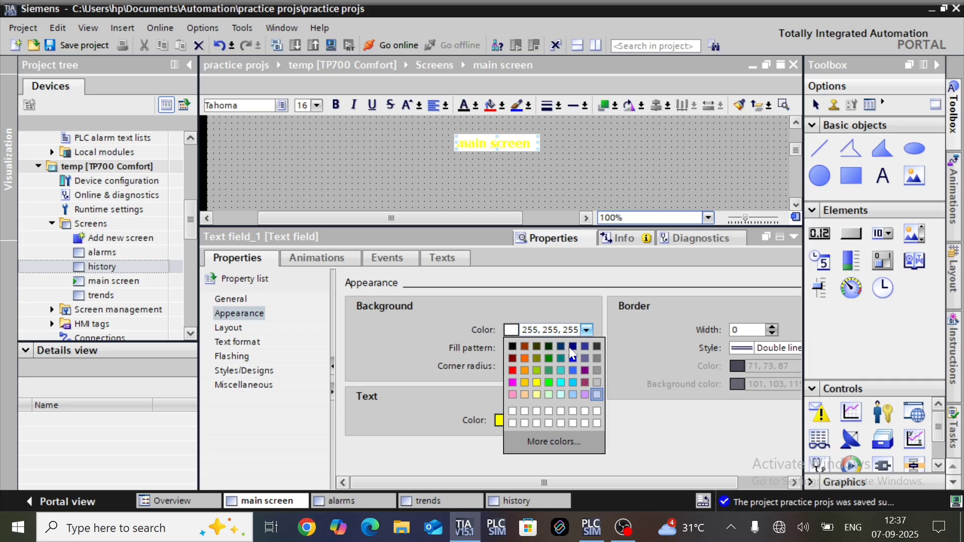
click(528, 376)
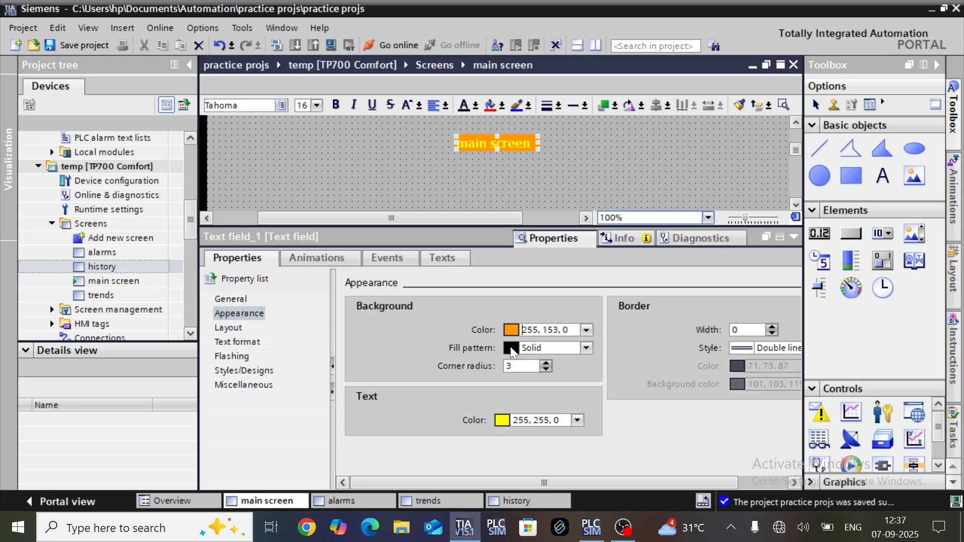
Step: Set the title's background to dark red (128, 0, 0) and its text to white, after trying cyan text
click(587, 330)
click(515, 360)
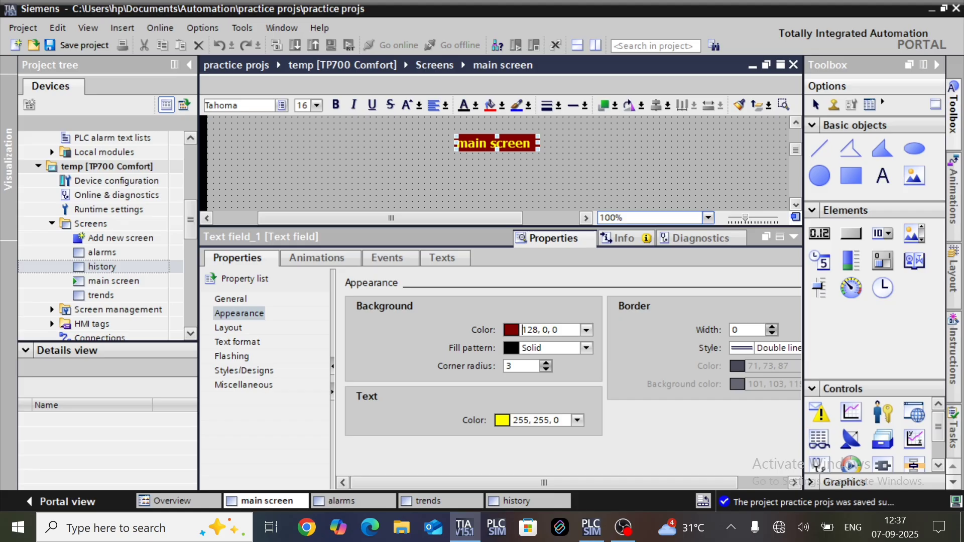
click(576, 420)
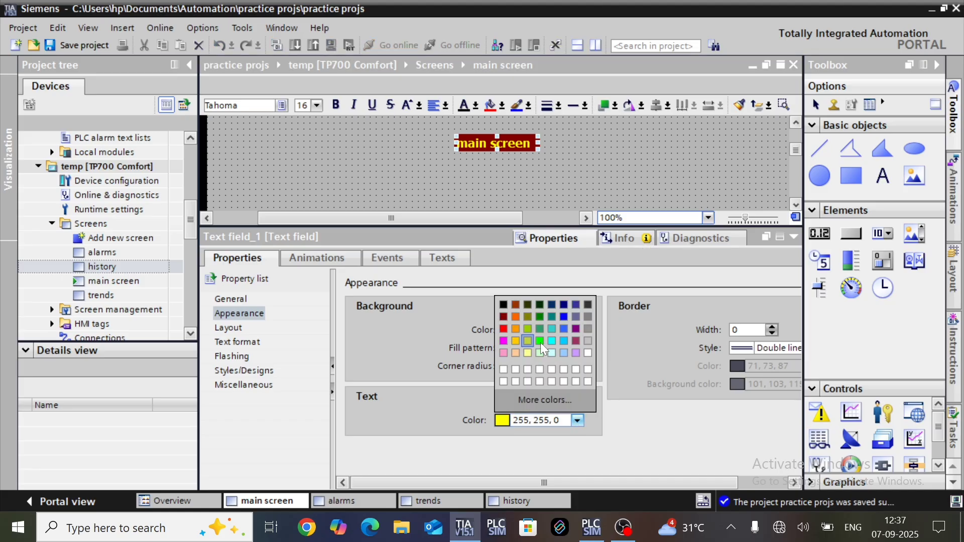
click(566, 354)
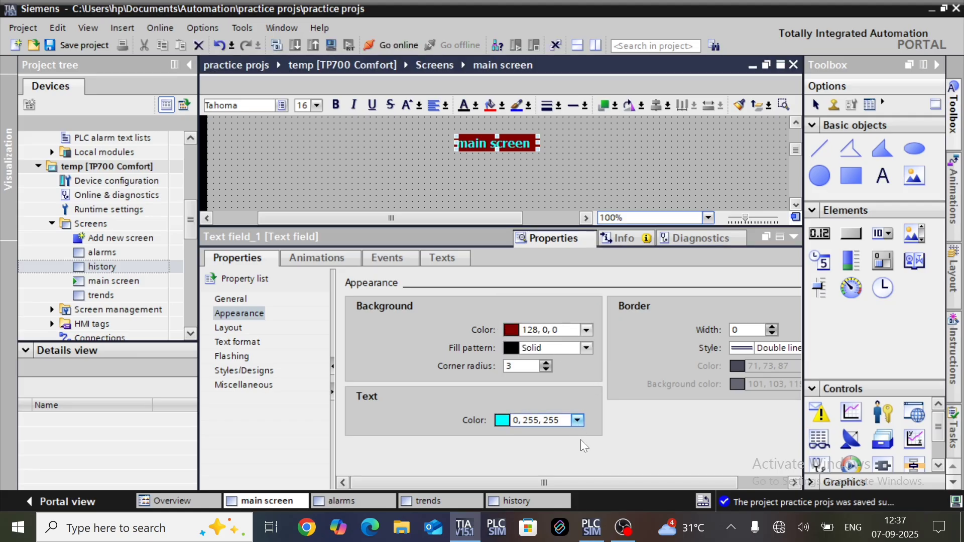
click(576, 421)
click(508, 372)
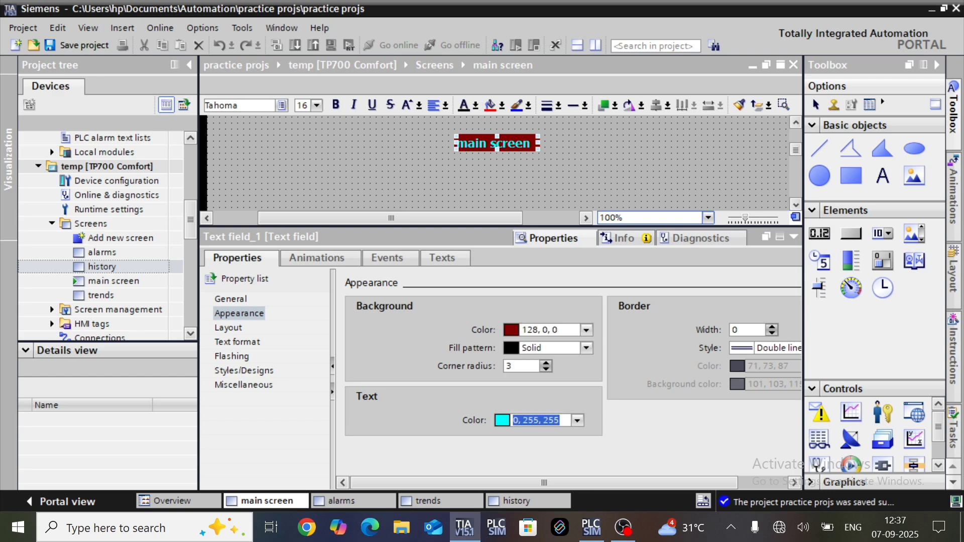
Step: Move the title slightly lower on the main screen
click(792, 237)
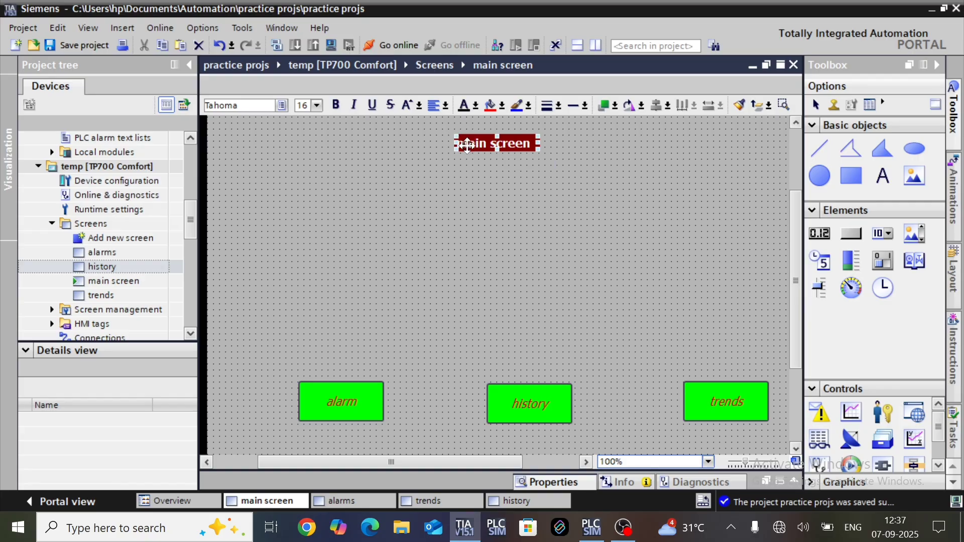
drag(467, 145, 469, 167)
click(481, 208)
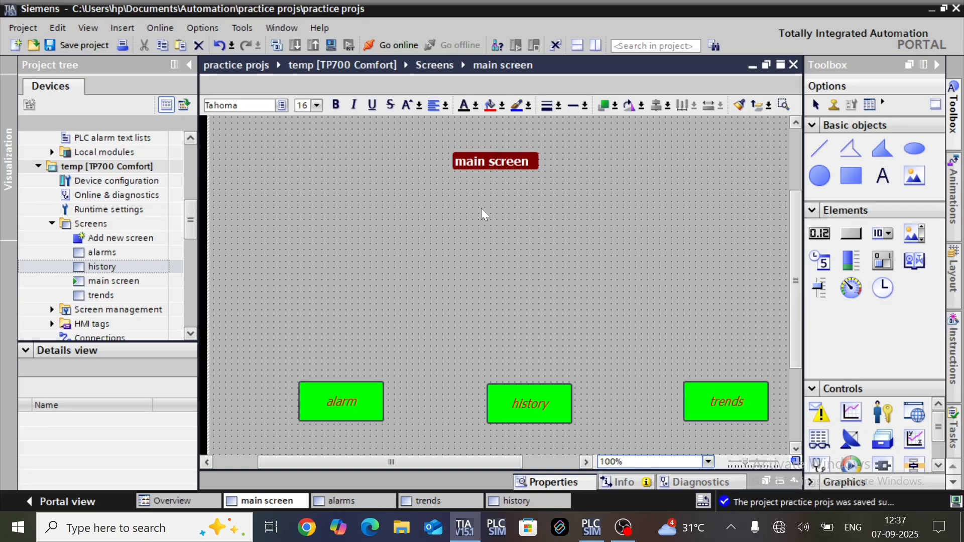
Step: Copy the main screen's title to the alarms screen and change its text to "alarms"
click(484, 161)
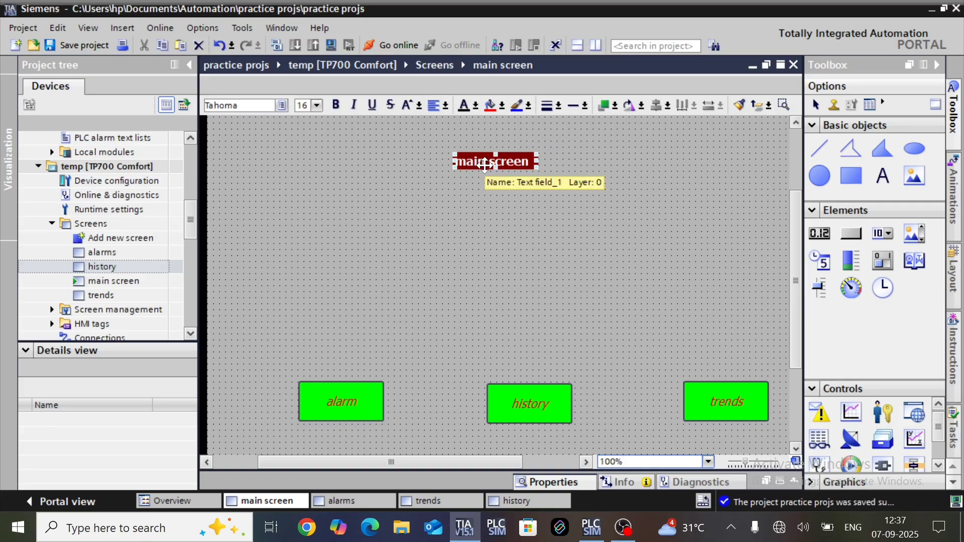
click(354, 501)
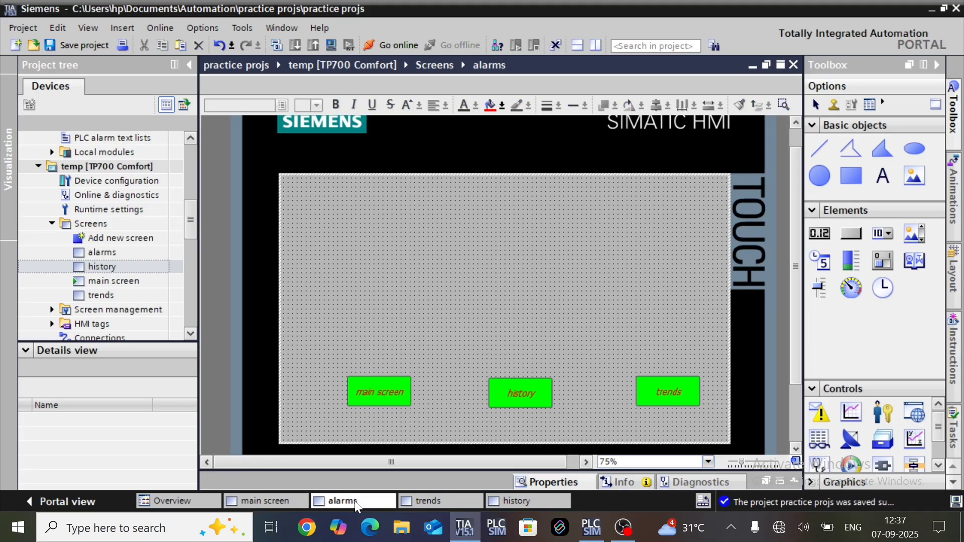
click(430, 312)
double_click(510, 212)
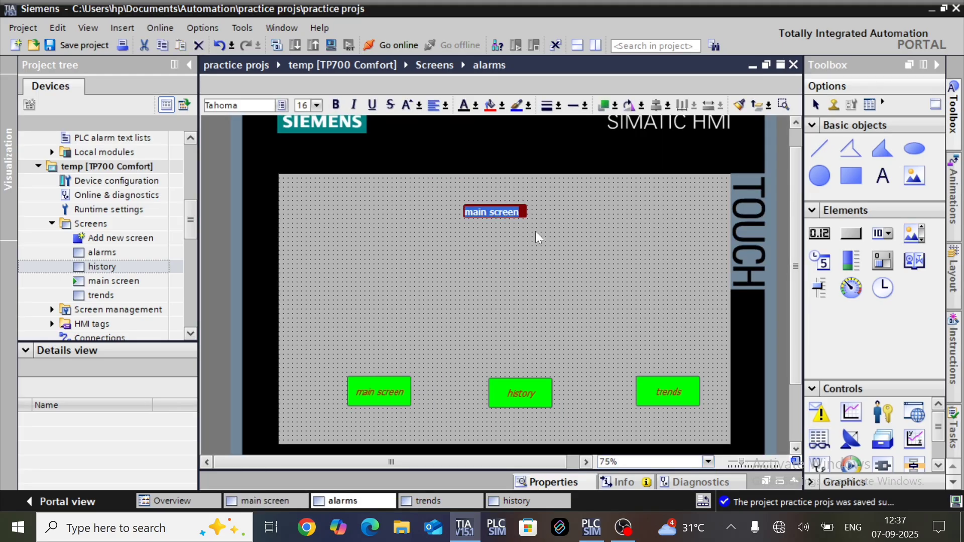
key(BackSpace)
text(alar)
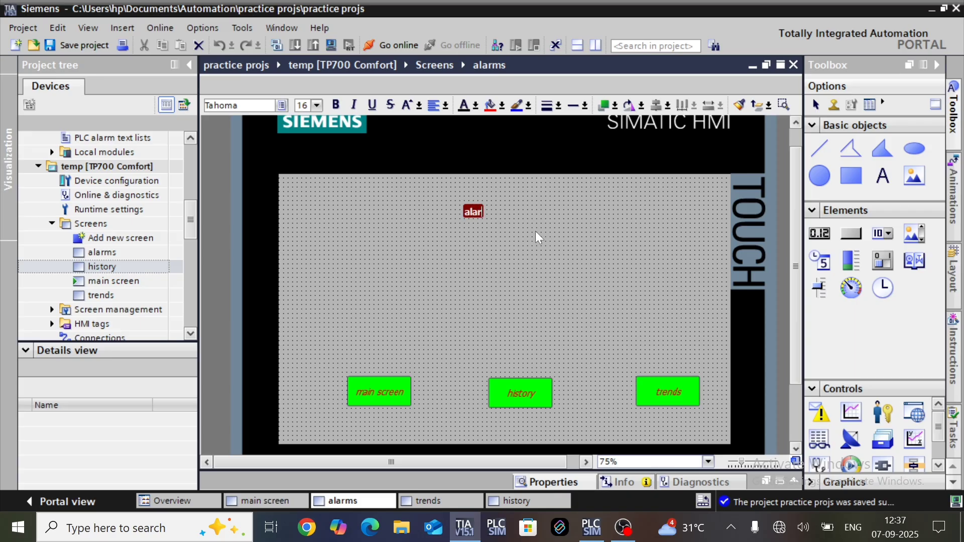
text(ms)
click(526, 264)
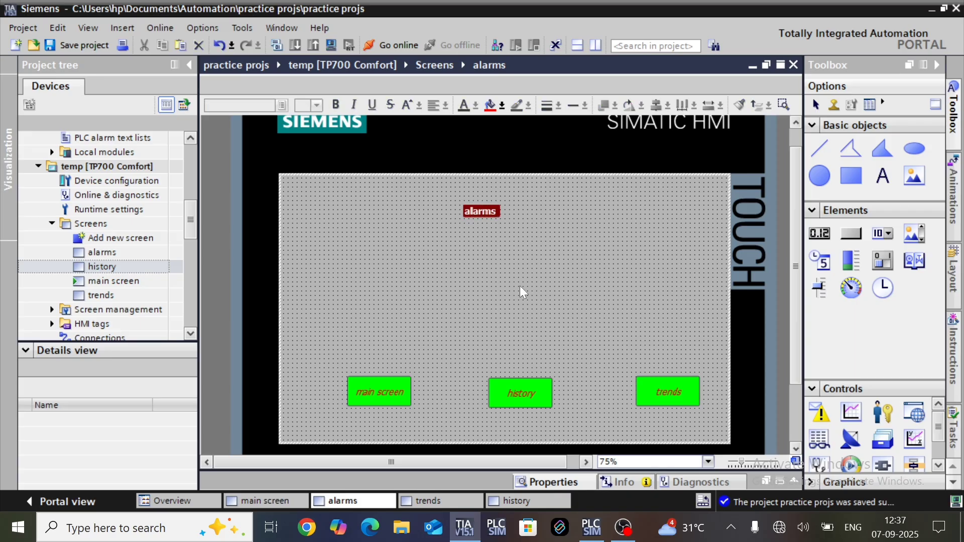
Step: Paste the copied title onto the trends screen and change its text to "Trends"
click(452, 498)
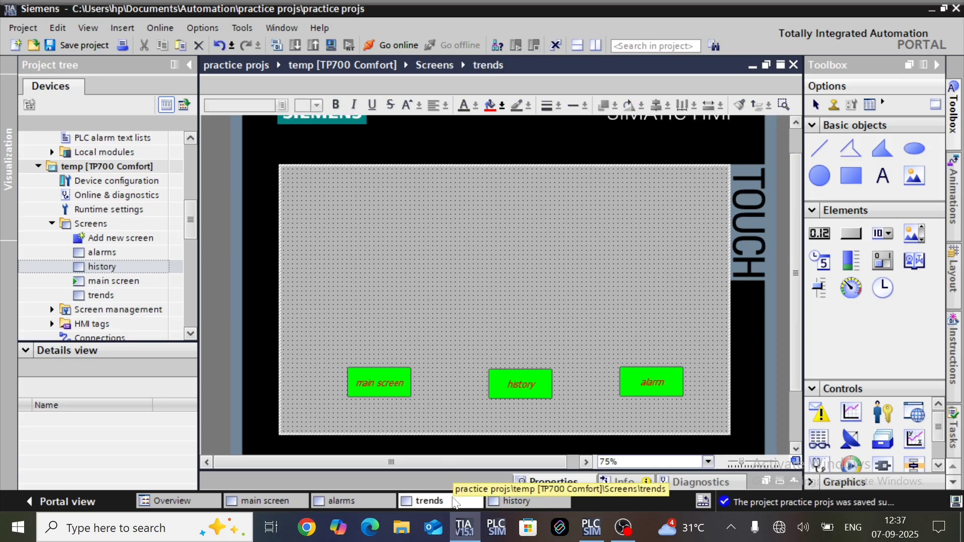
key(ctrl+v)
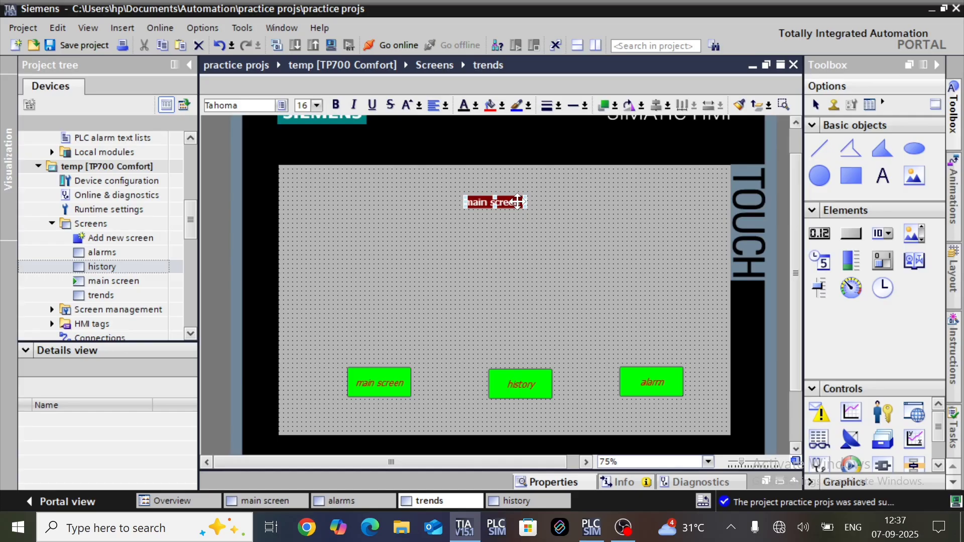
double_click(500, 203)
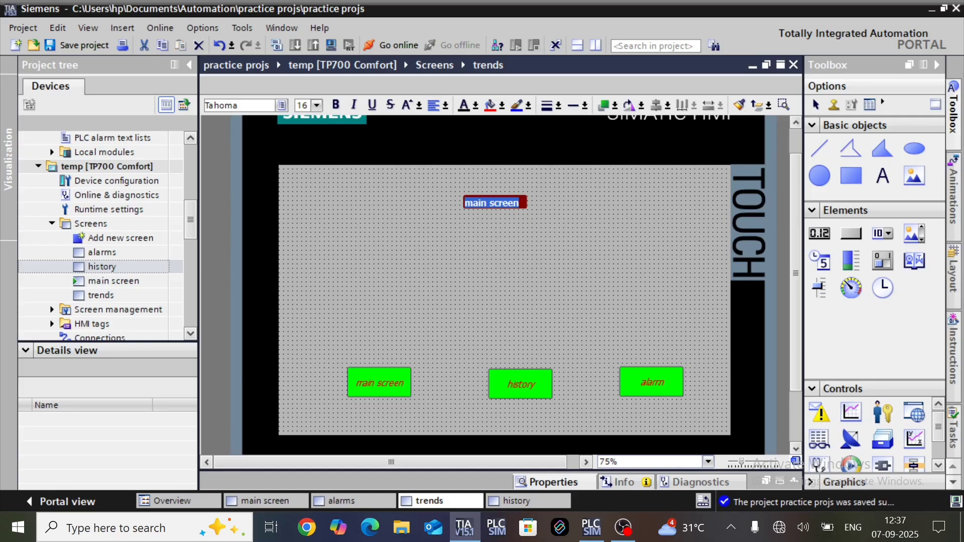
text(Trends)
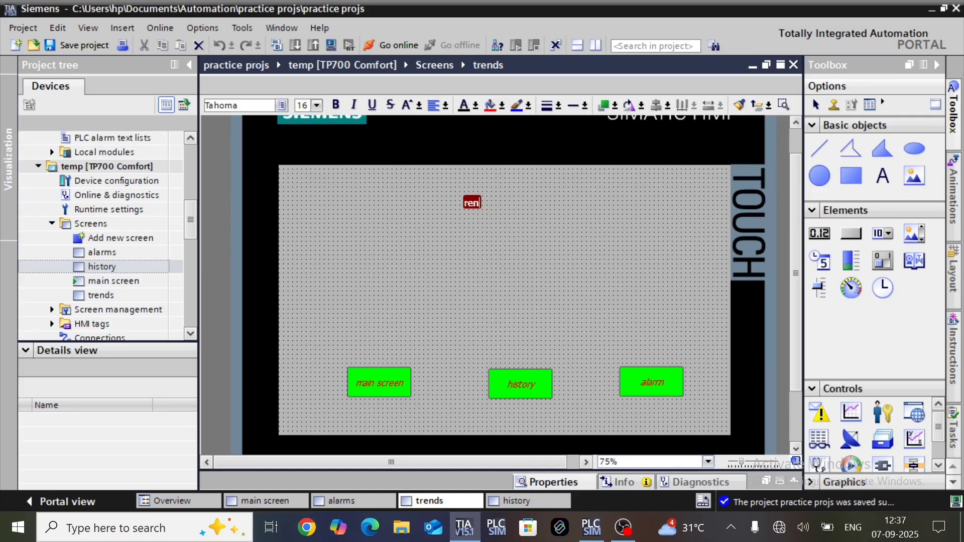
click(503, 204)
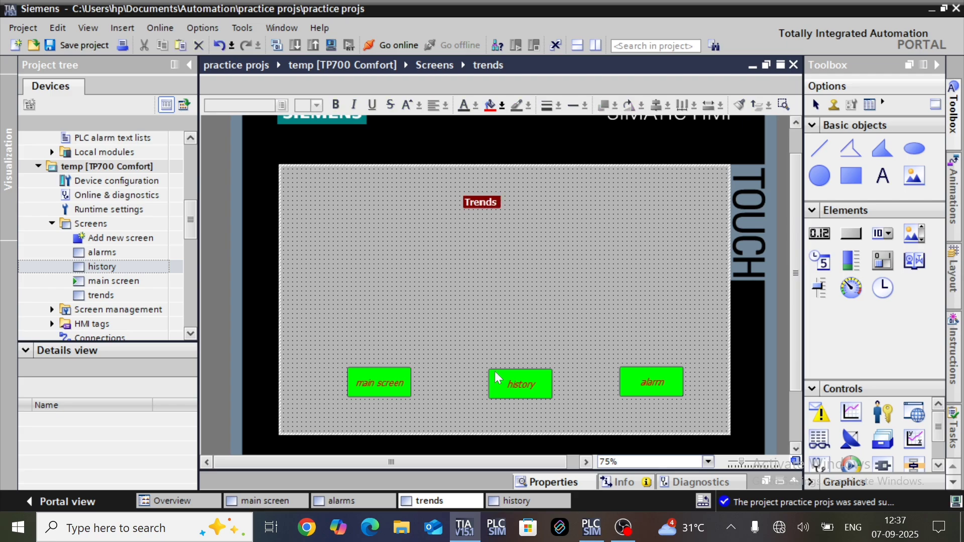
Step: Paste the copied title onto the history screen and change its text to "history"
click(519, 500)
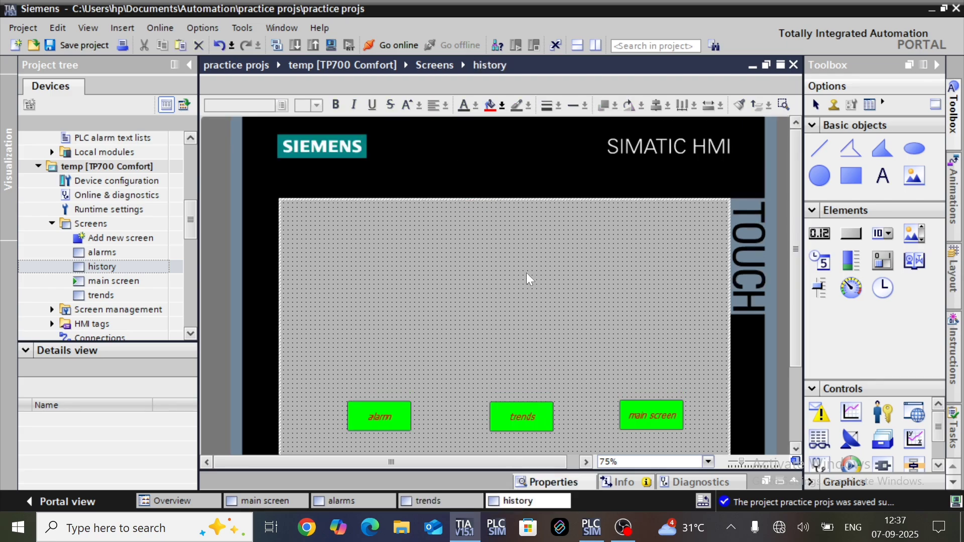
key(ctrl+v)
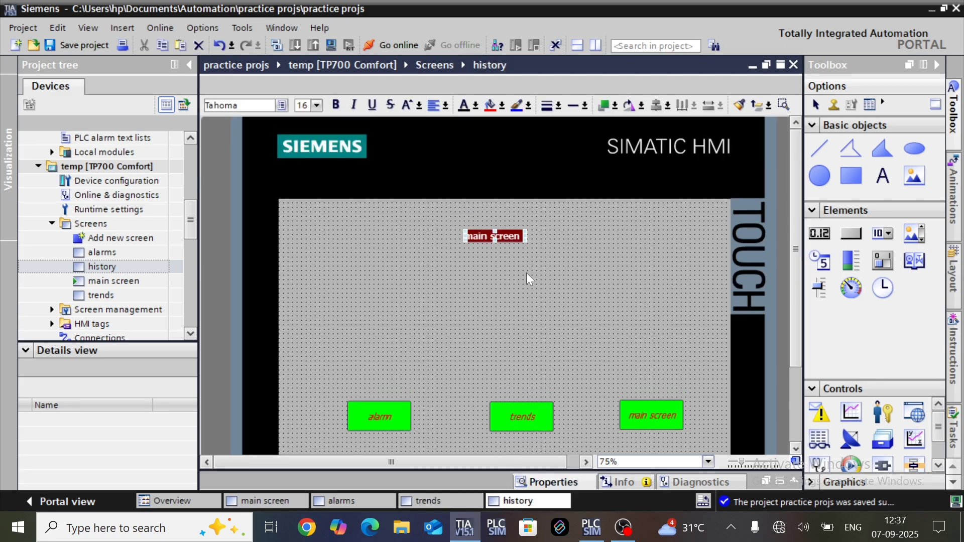
double_click(510, 234)
text(h)
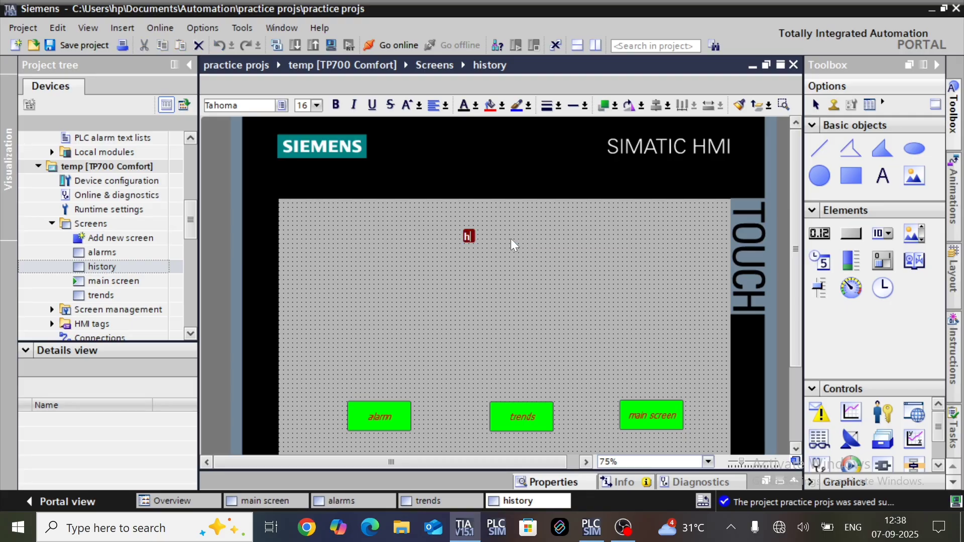
text(istory)
key(Return)
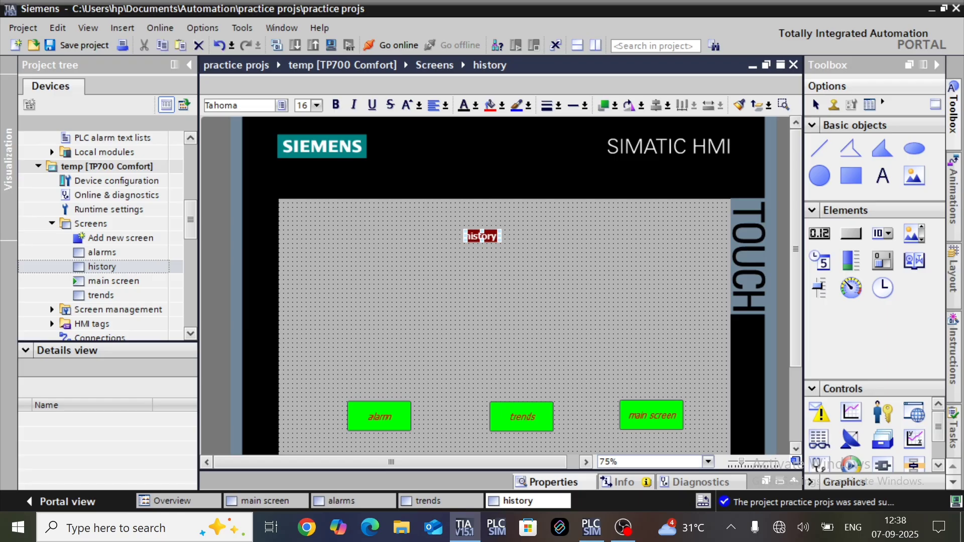
click(507, 296)
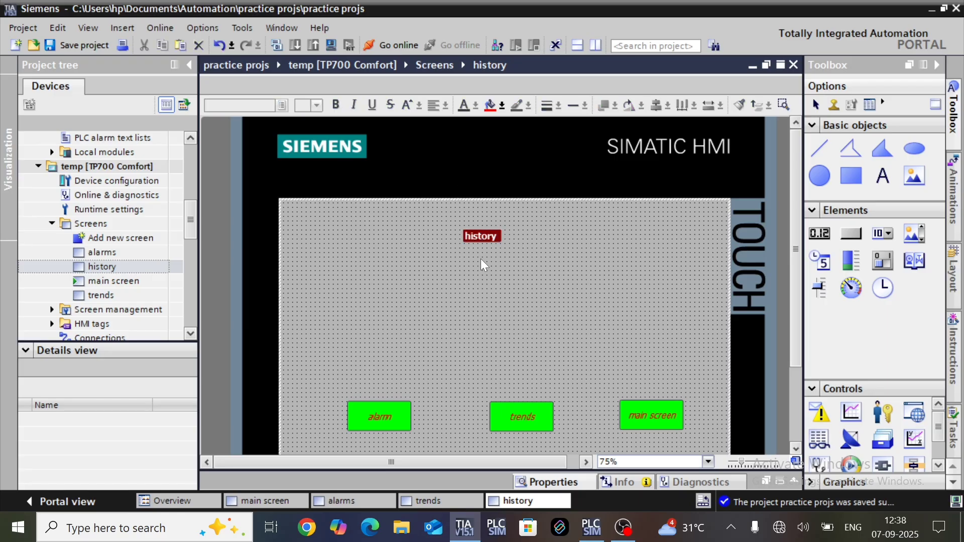
Step: Save and compile the project, and start the HMI runtime simulation
click(95, 44)
click(277, 46)
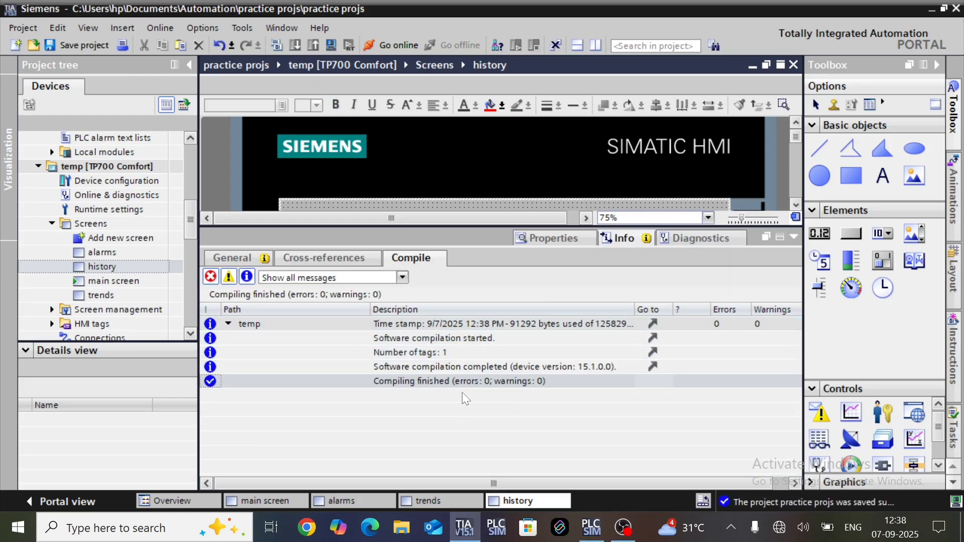
click(330, 45)
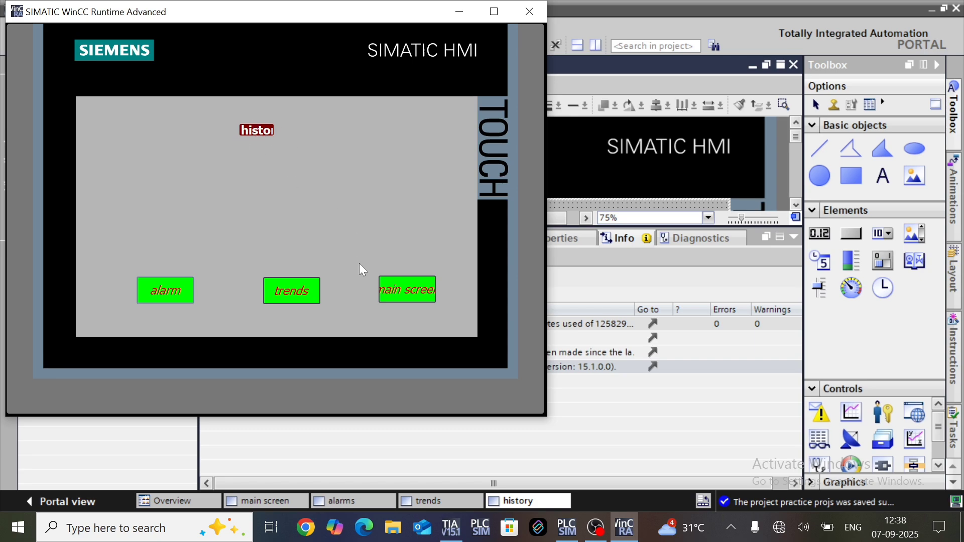
Step: Test the navigation buttons between the main, trends, history and alarms screens in the runtime simulation, and close it
click(409, 292)
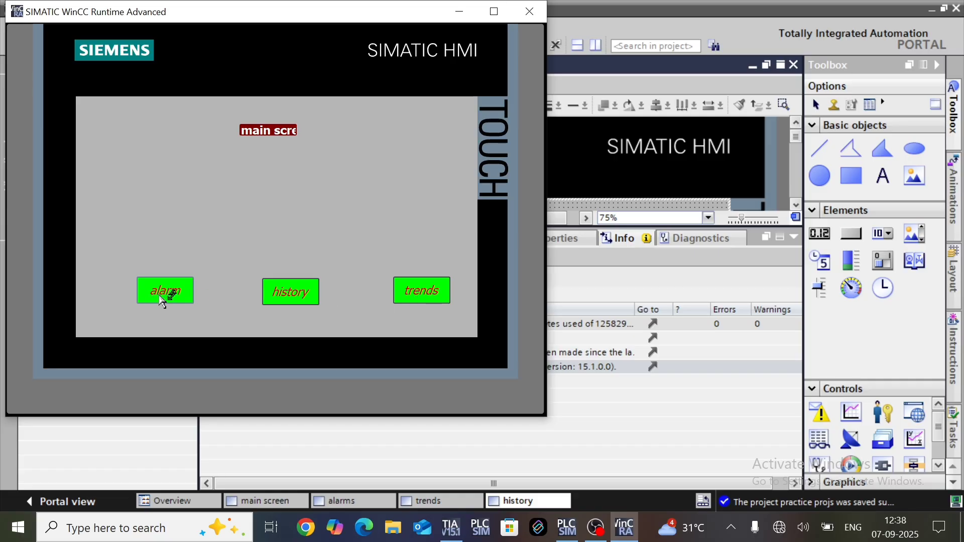
click(417, 295)
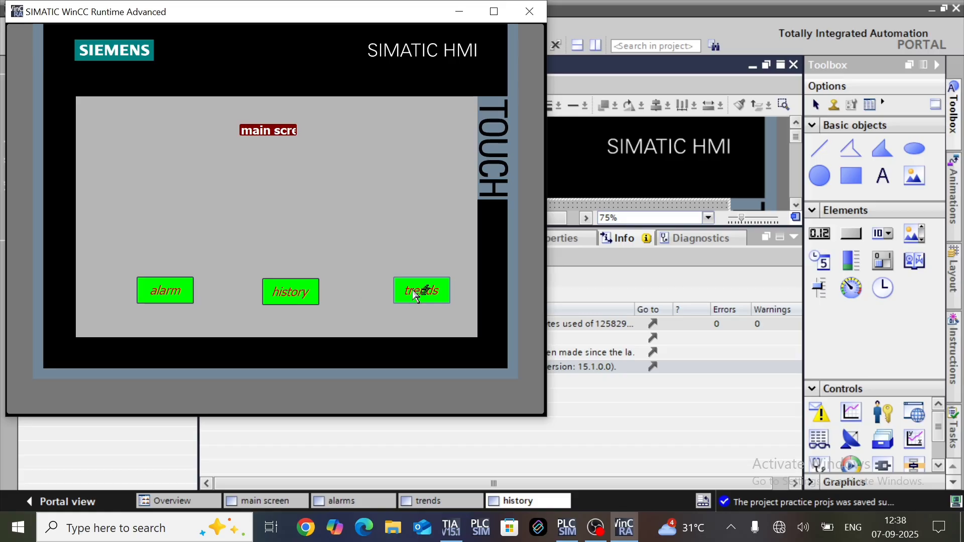
click(417, 296)
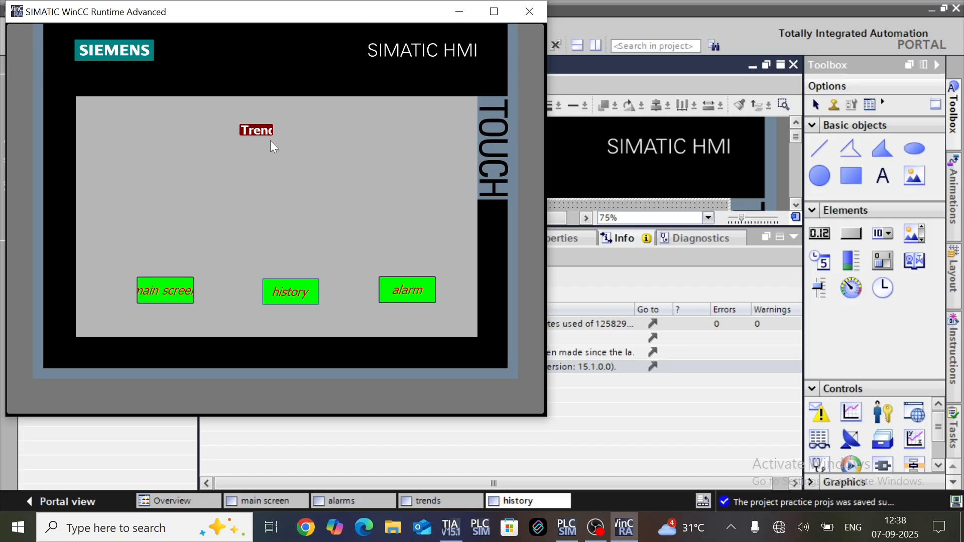
click(301, 300)
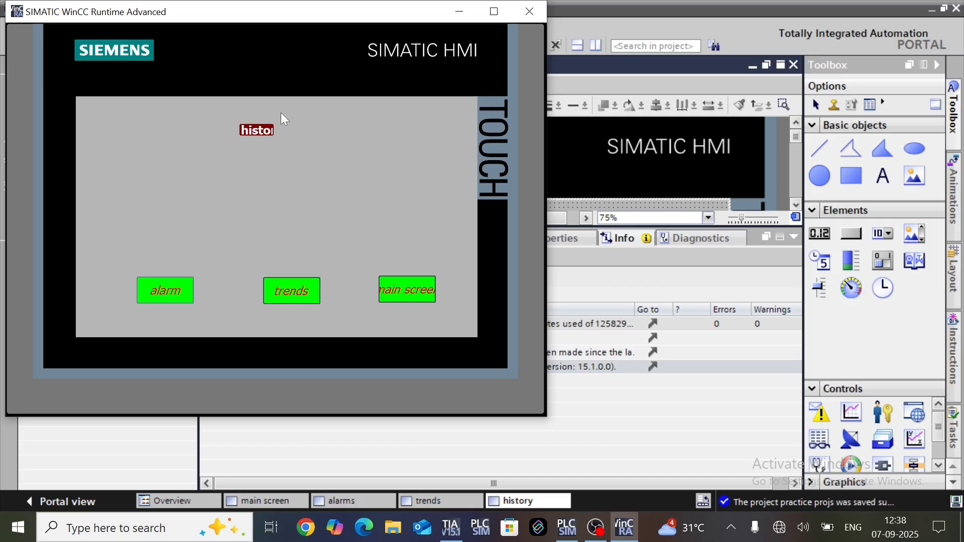
click(181, 290)
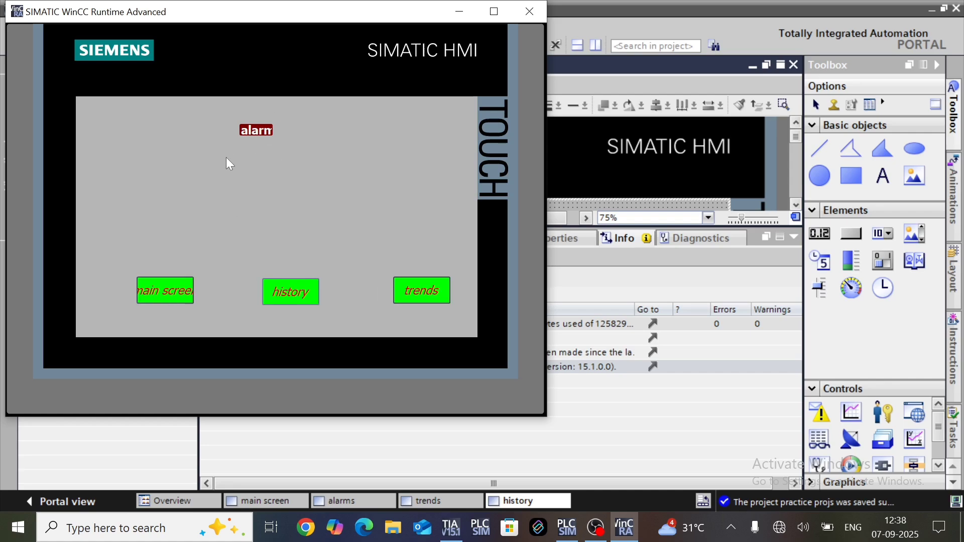
click(164, 296)
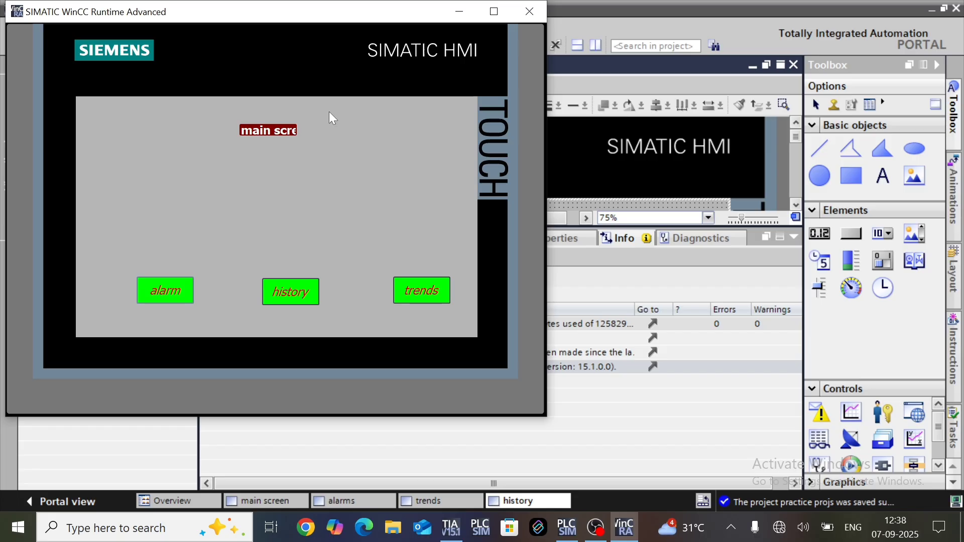
click(291, 292)
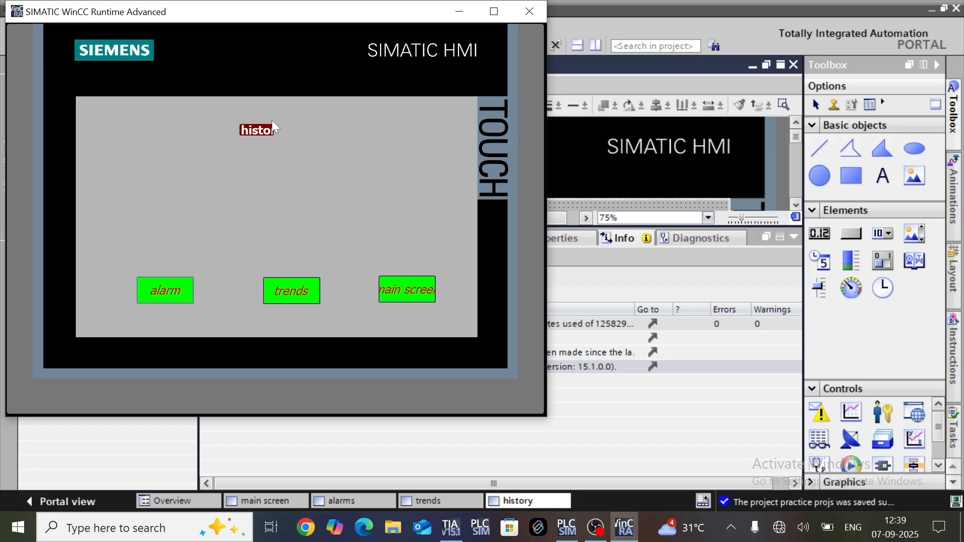
click(167, 292)
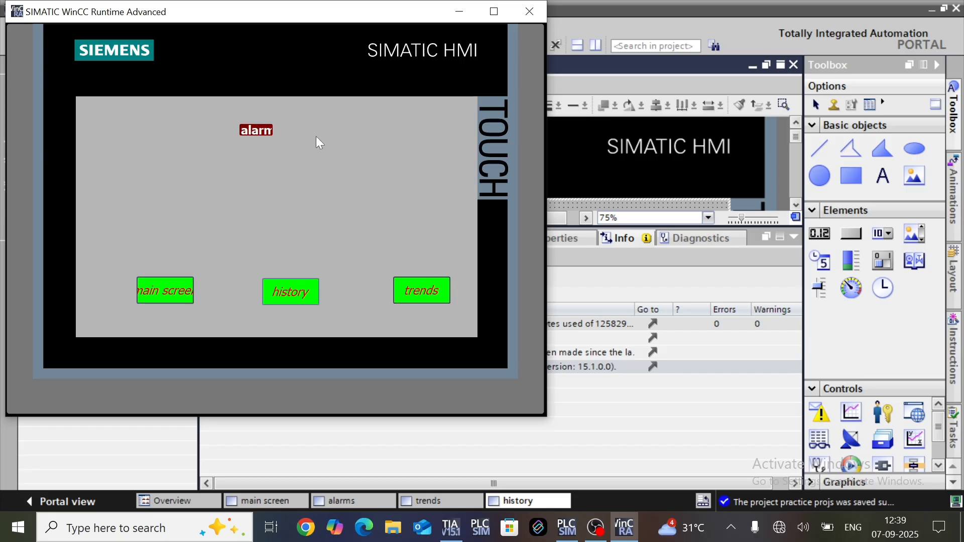
click(441, 289)
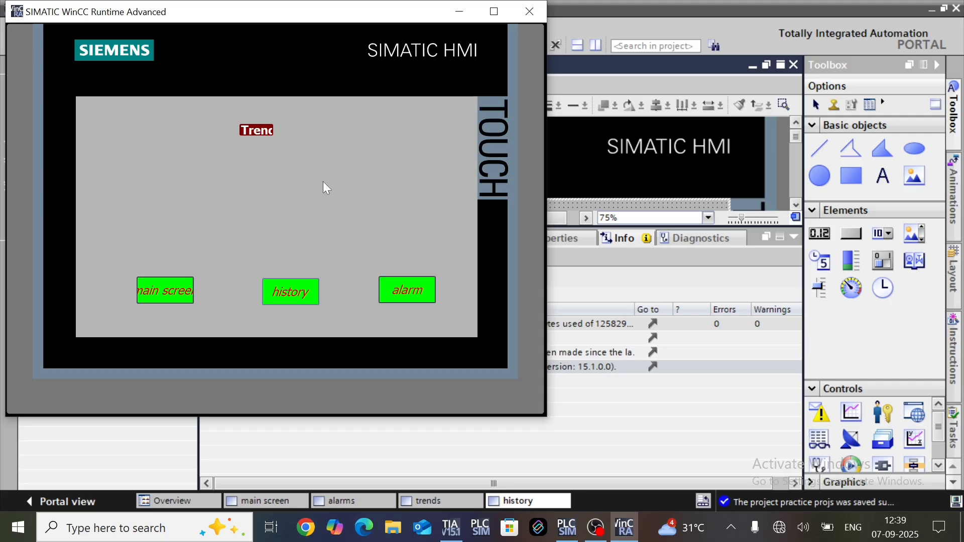
click(168, 293)
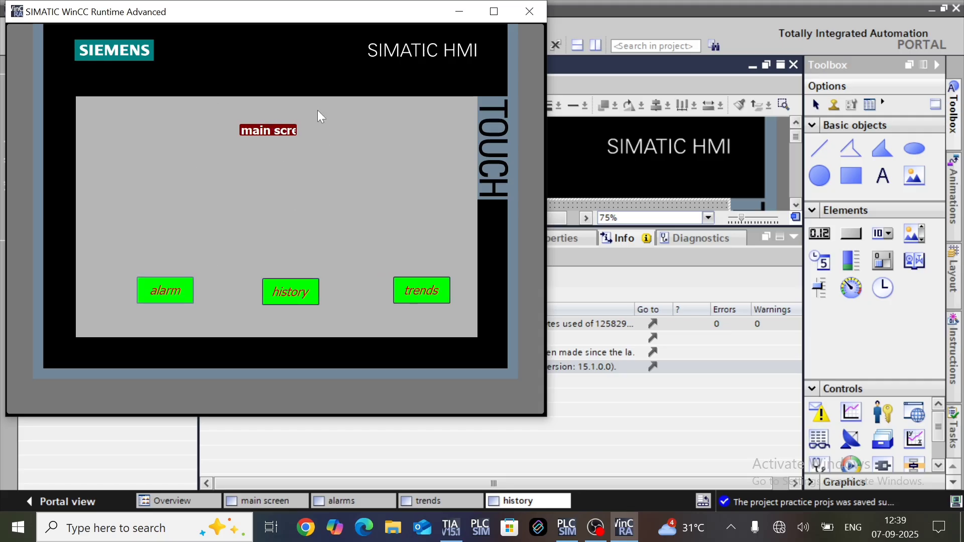
click(530, 11)
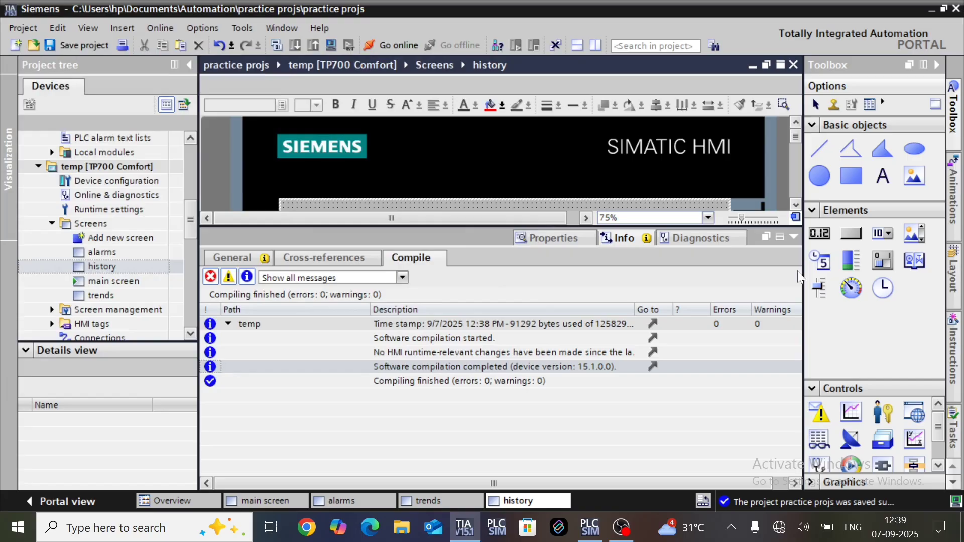
Step: Move the alarm, trends and main screen buttons higher on the history screen, keeping them in one row
click(794, 236)
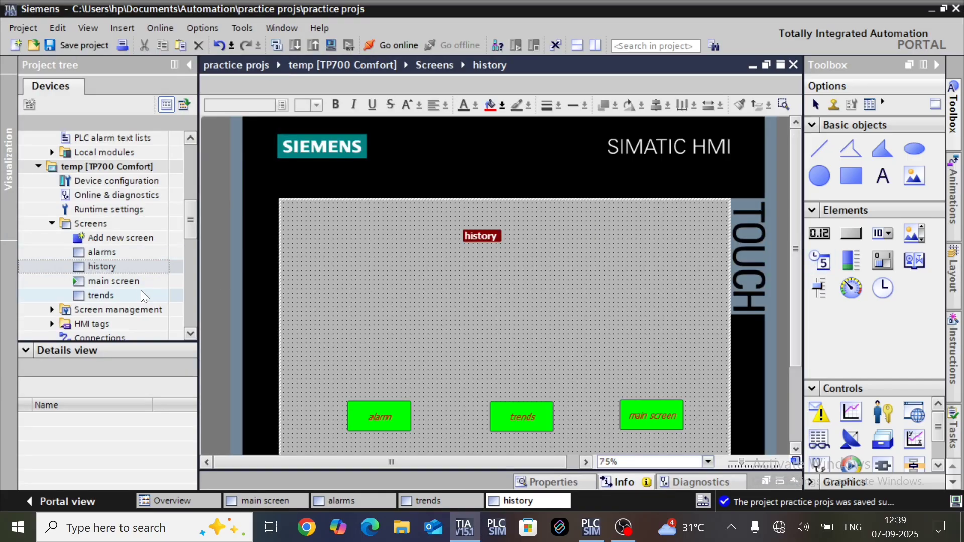
drag(385, 416, 368, 370)
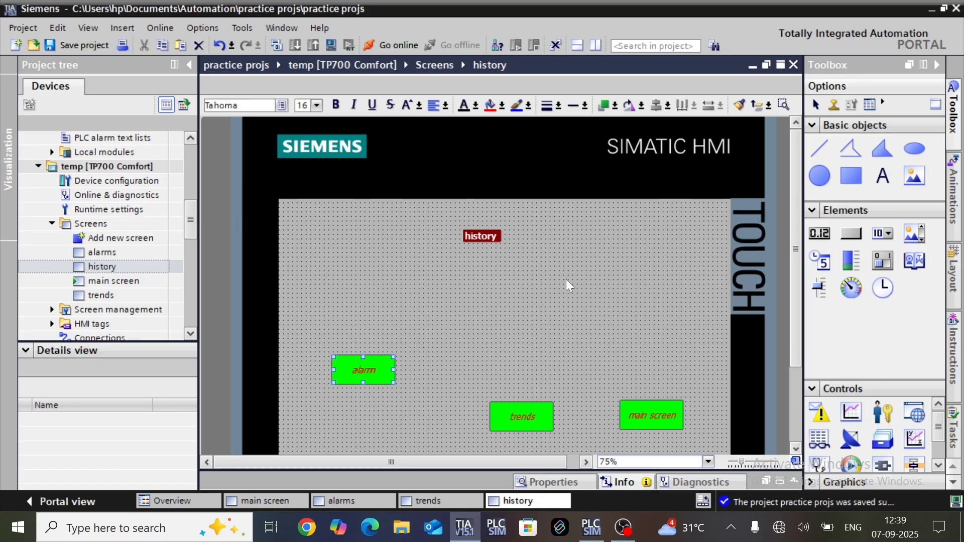
drag(533, 414, 524, 367)
drag(634, 410, 655, 374)
click(655, 318)
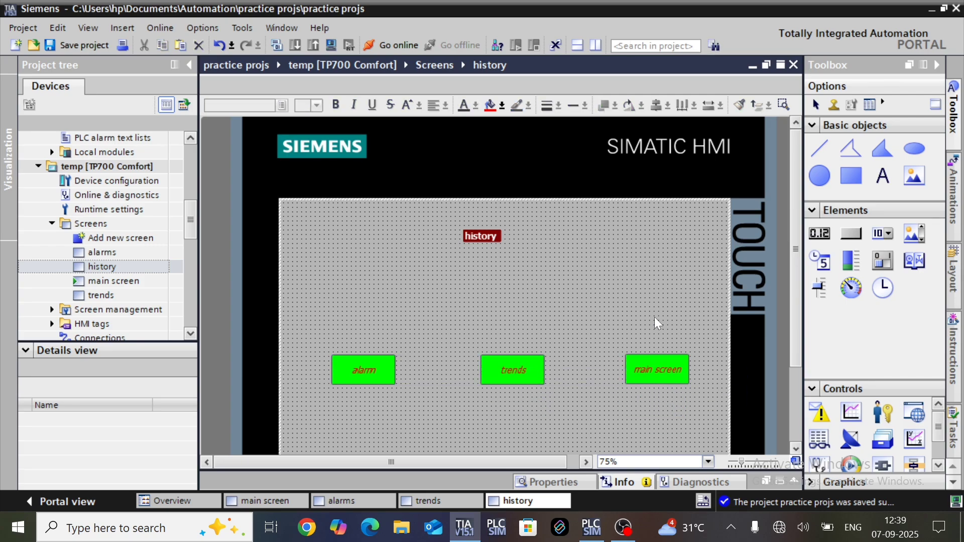